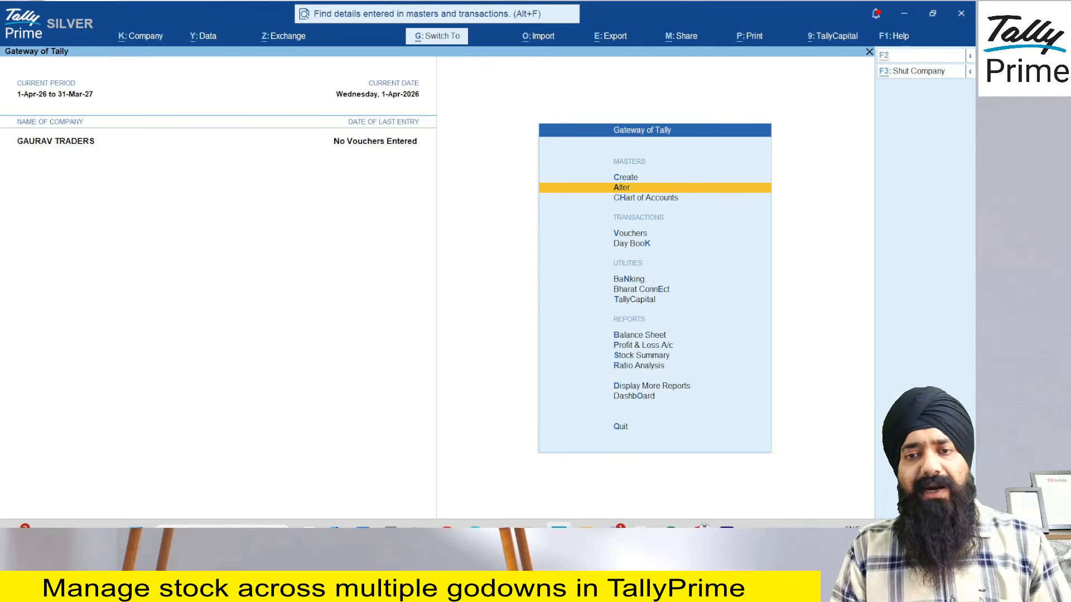
{"action": "key", "text": "ctrl+1"}
{"action": "left_click", "coordinate": [582, 162]}
{"action": "left_click_drag", "start_coordinate": [584, 144], "coordinate": [628, 132]}
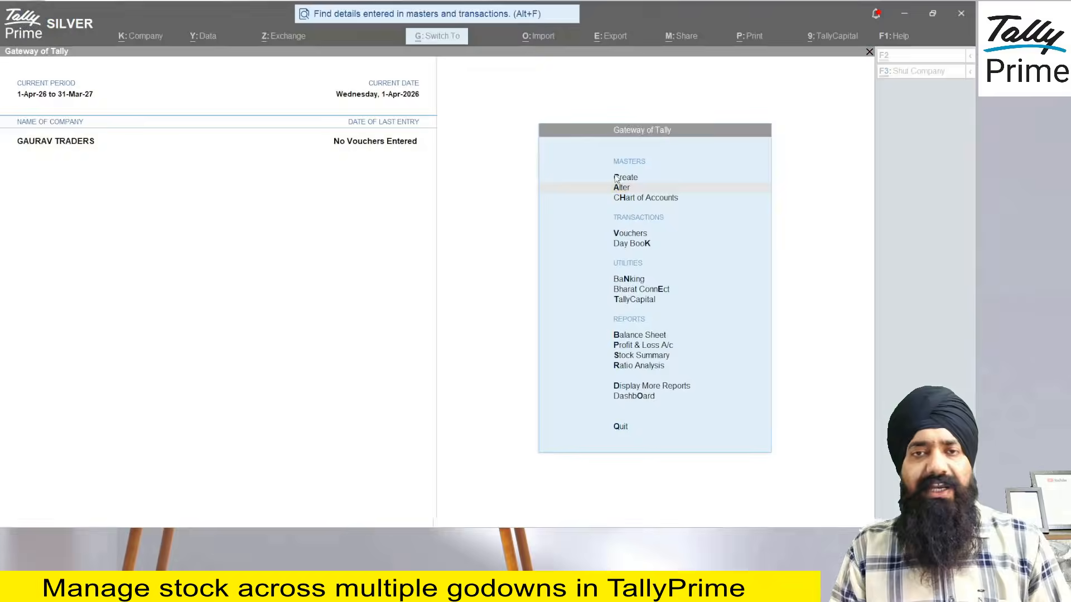
{"action": "key", "text": "Escape"}
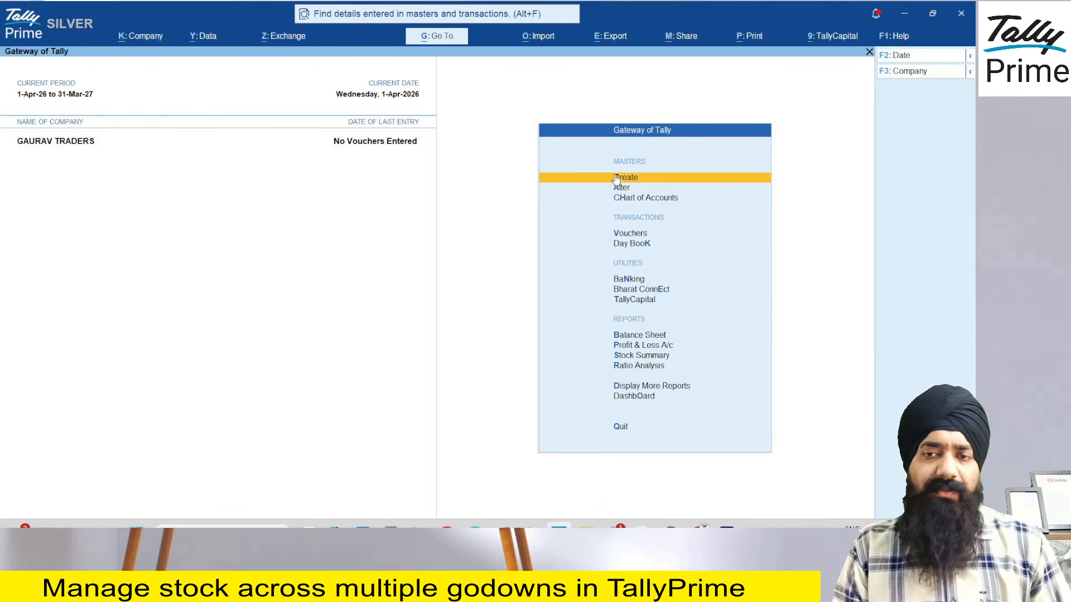
Start creating a master of type Godown from the inventory masters
{"action": "left_click", "coordinate": [616, 178]}
{"action": "key", "text": "Down"}
{"action": "key", "text": "Down"}
{"action": "key", "text": "Down"}
{"action": "key", "text": "Down"}
{"action": "key", "text": "Down"}
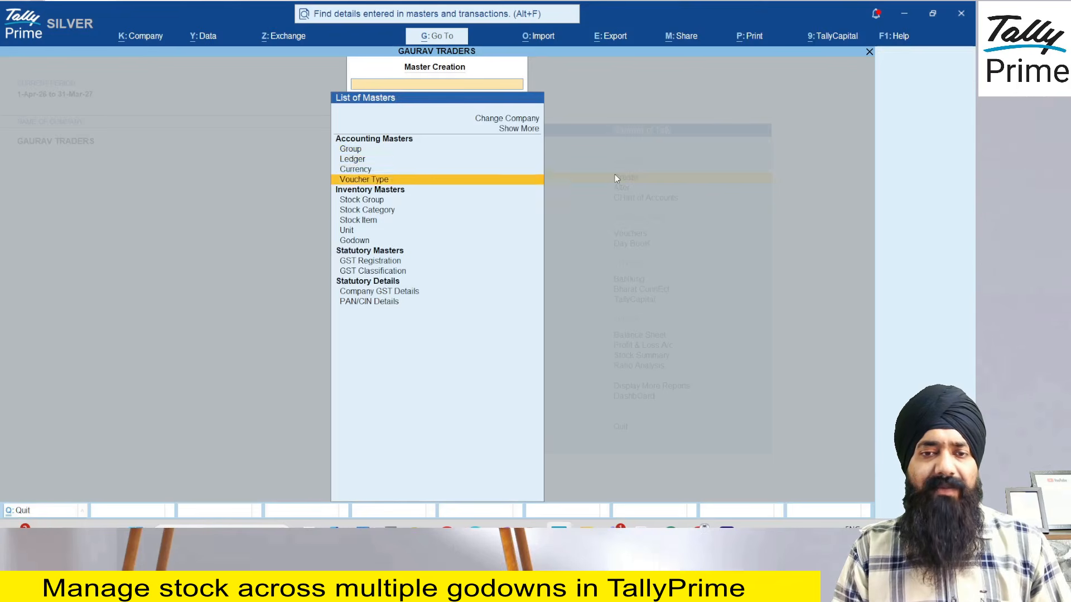
{"action": "key", "text": "ctrl+1"}
{"action": "left_click", "coordinate": [337, 265]}
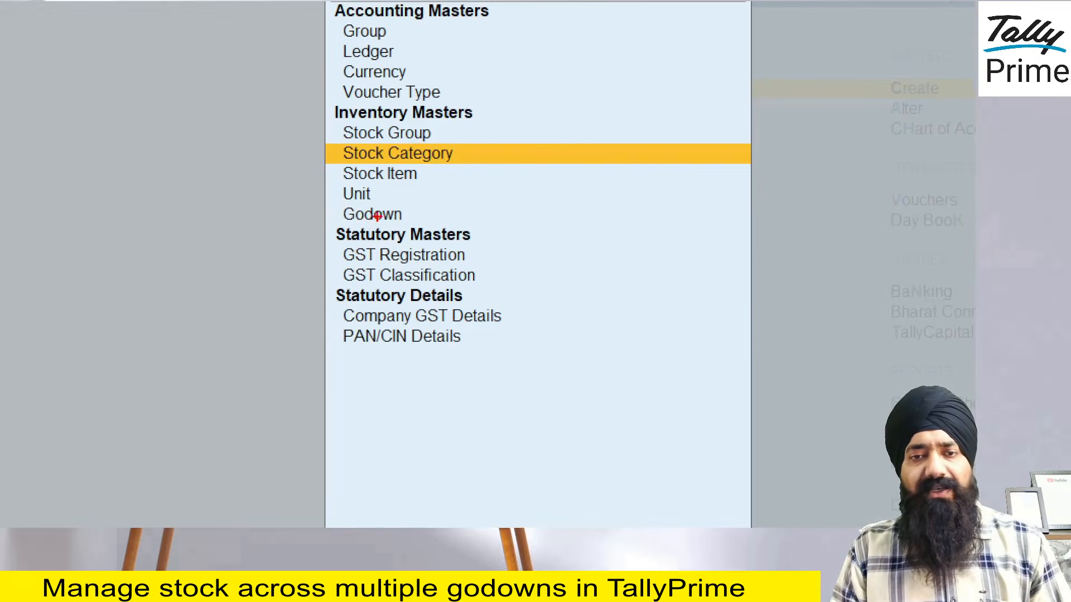
{"action": "mouse_move", "coordinate": [383, 204]}
{"action": "left_mouse_down"}
{"action": "mouse_move", "coordinate": [402, 211]}
{"action": "mouse_move", "coordinate": [388, 226]}
{"action": "left_mouse_up"}
{"action": "key", "text": "Escape"}
{"action": "key", "text": "Down"}
{"action": "key", "text": "Down"}
{"action": "key", "text": "Down"}
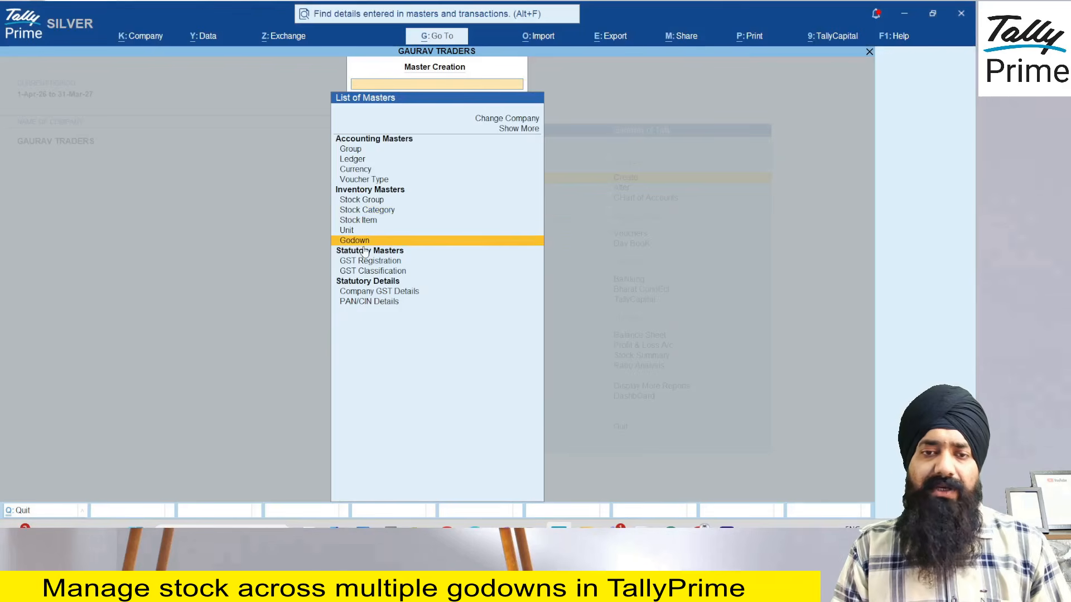
{"action": "key", "text": "Return"}
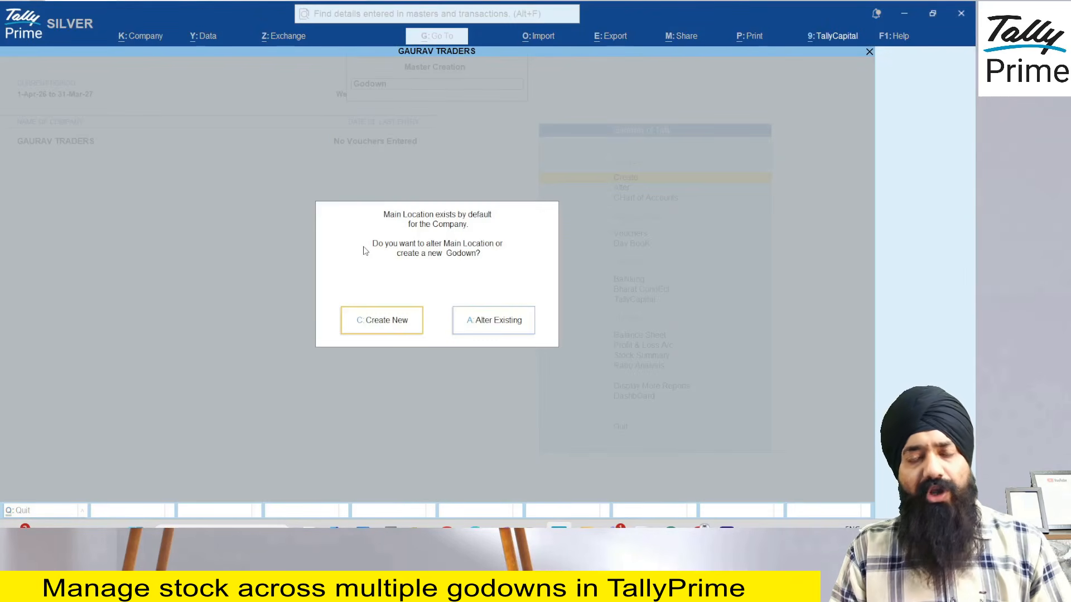
{"action": "key", "text": "ctrl+1"}
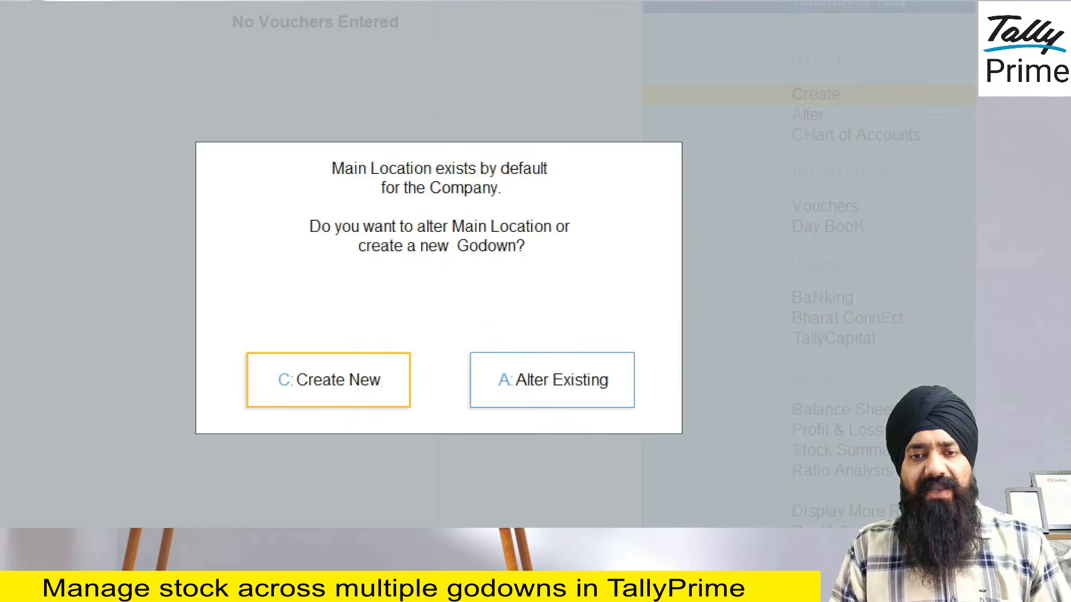
{"action": "mouse_move", "coordinate": [450, 202]}
{"action": "left_mouse_down"}
{"action": "mouse_move", "coordinate": [448, 229]}
{"action": "mouse_move", "coordinate": [593, 254]}
{"action": "mouse_move", "coordinate": [446, 180]}
{"action": "left_mouse_up"}
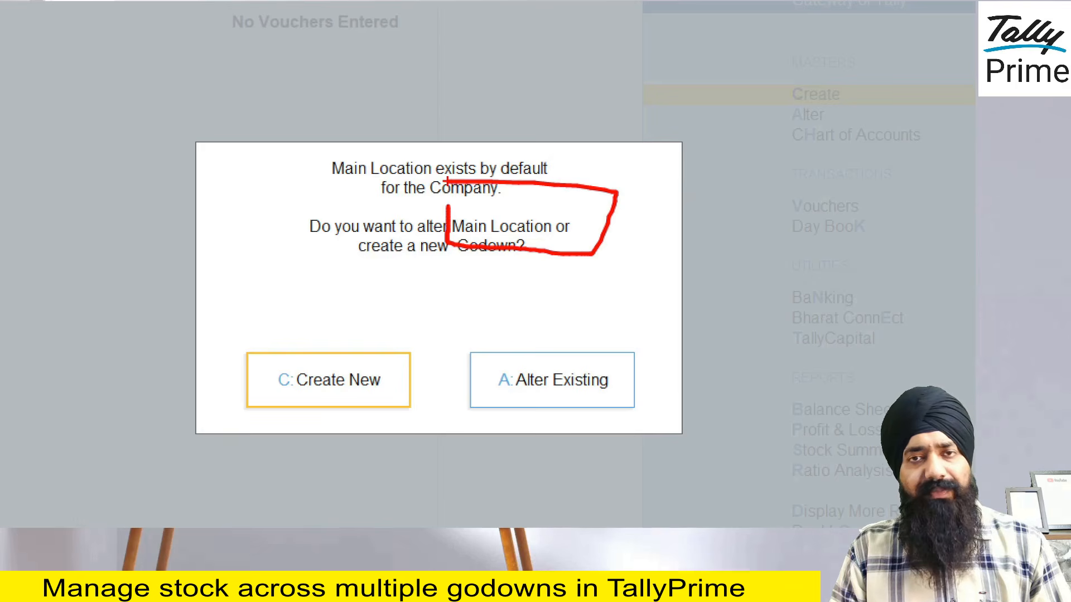
{"action": "key", "text": "Escape"}
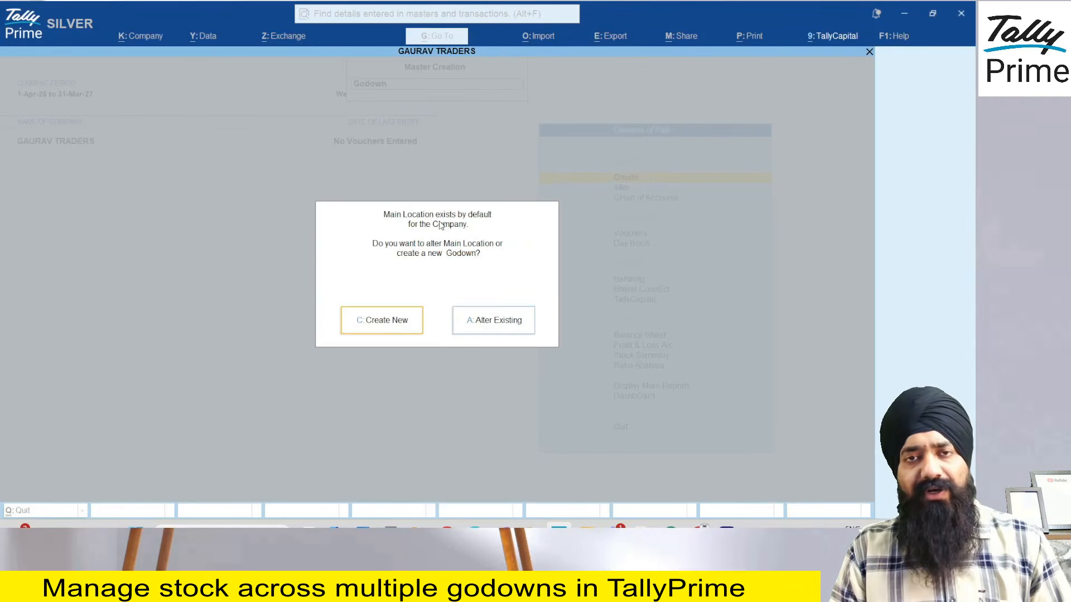
{"action": "key", "text": "ctrl+1"}
{"action": "left_click_drag", "start_coordinate": [467, 286], "coordinate": [483, 283]}
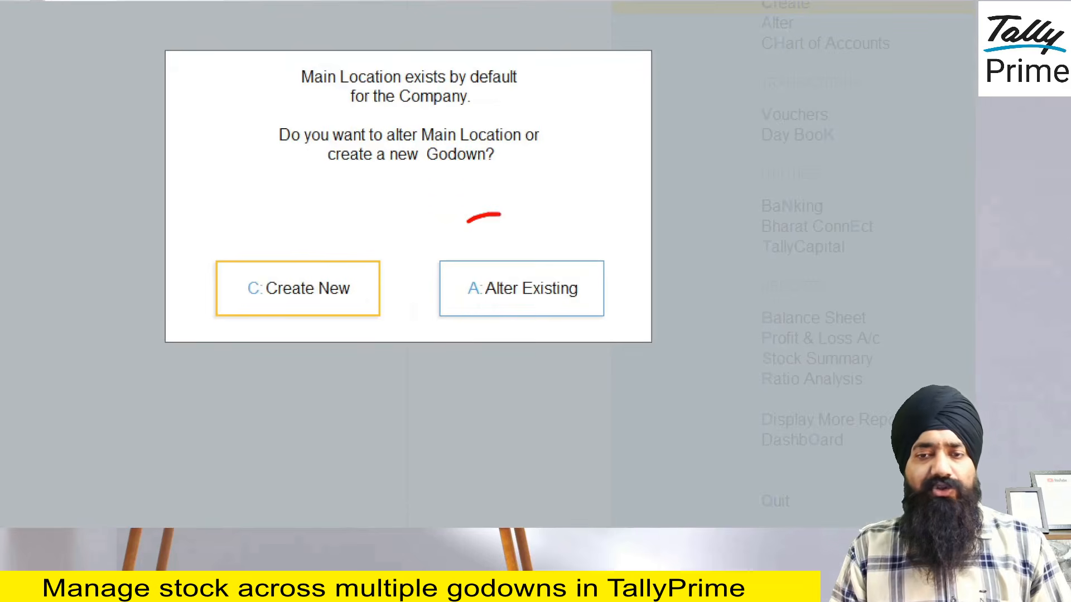
{"action": "left_click_drag", "start_coordinate": [468, 222], "coordinate": [437, 188]}
{"action": "key", "text": "Escape"}
Alter the existing Main Location godown, renaming it Shop Godown and keeping it under Primary
{"action": "key", "text": "Right"}
{"action": "key", "text": "Return"}
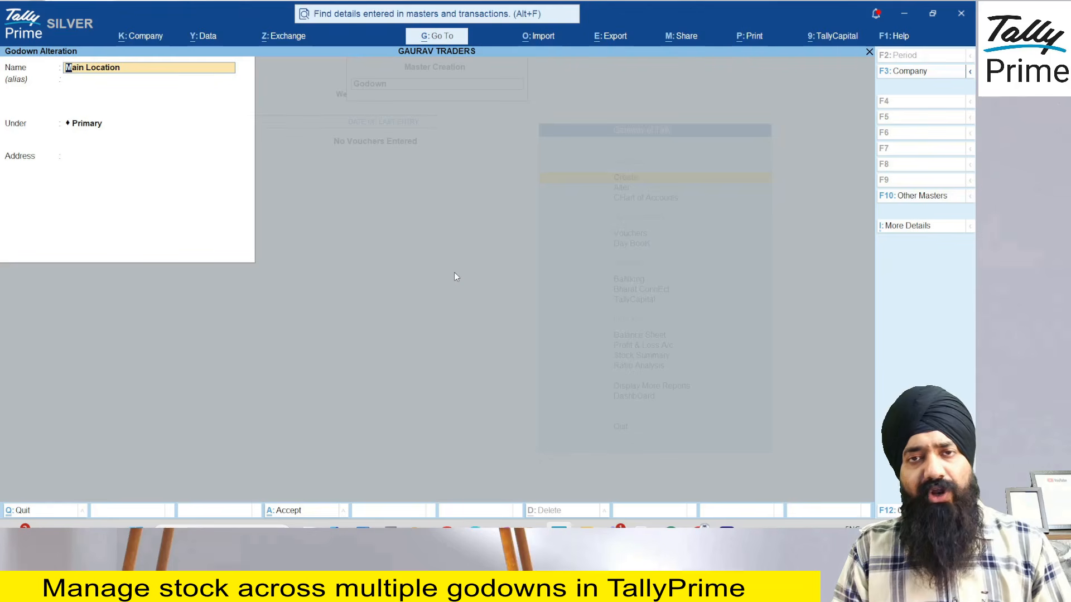
{"action": "type", "text": "Shop Go"}
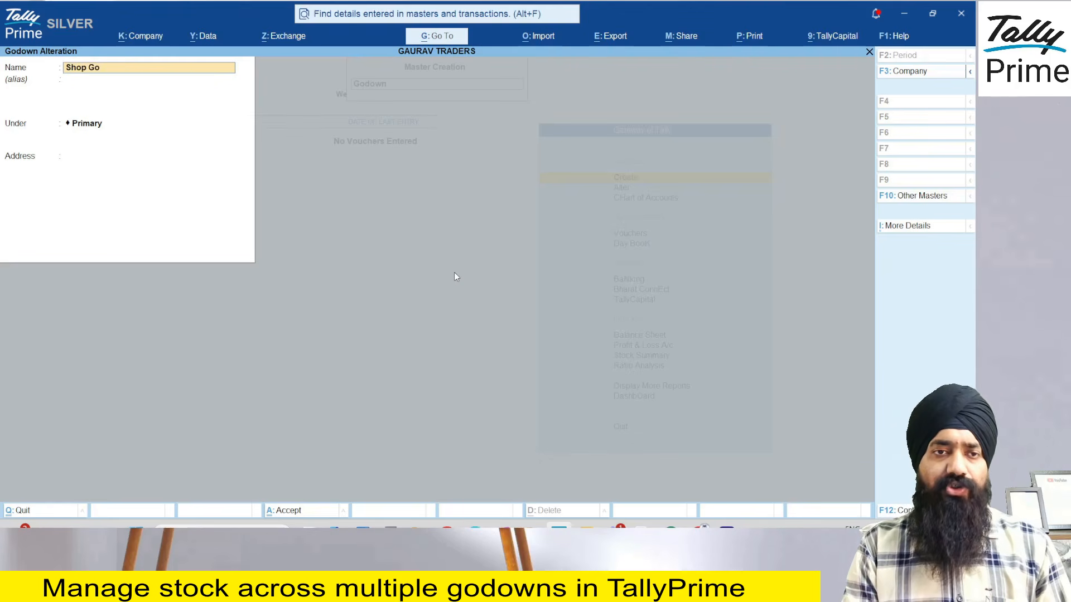
{"action": "type", "text": "down"}
{"action": "key", "text": "Return"}
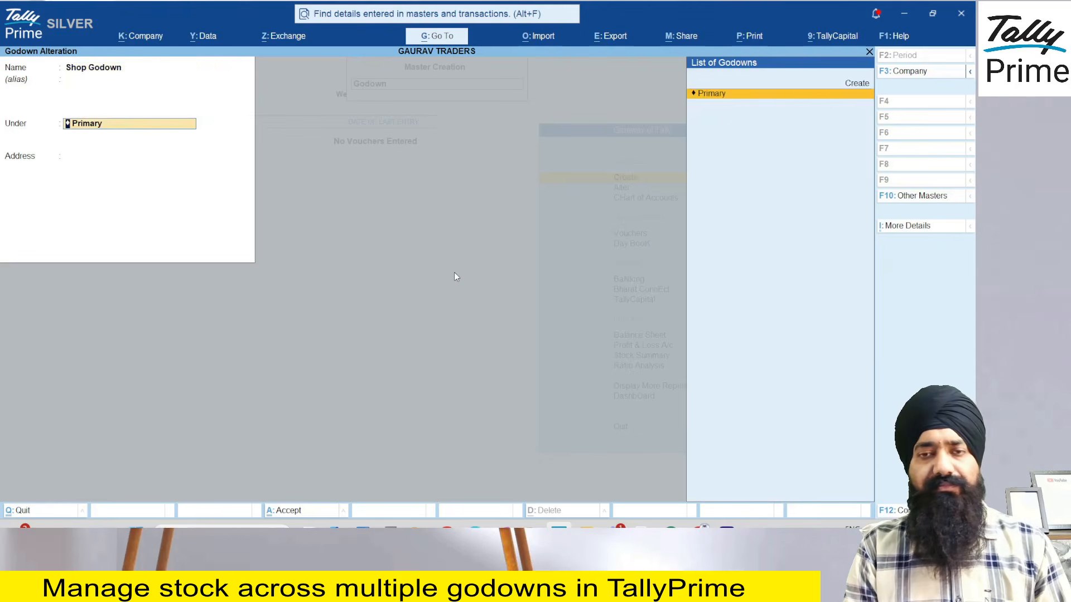
{"action": "key", "text": "Return"}
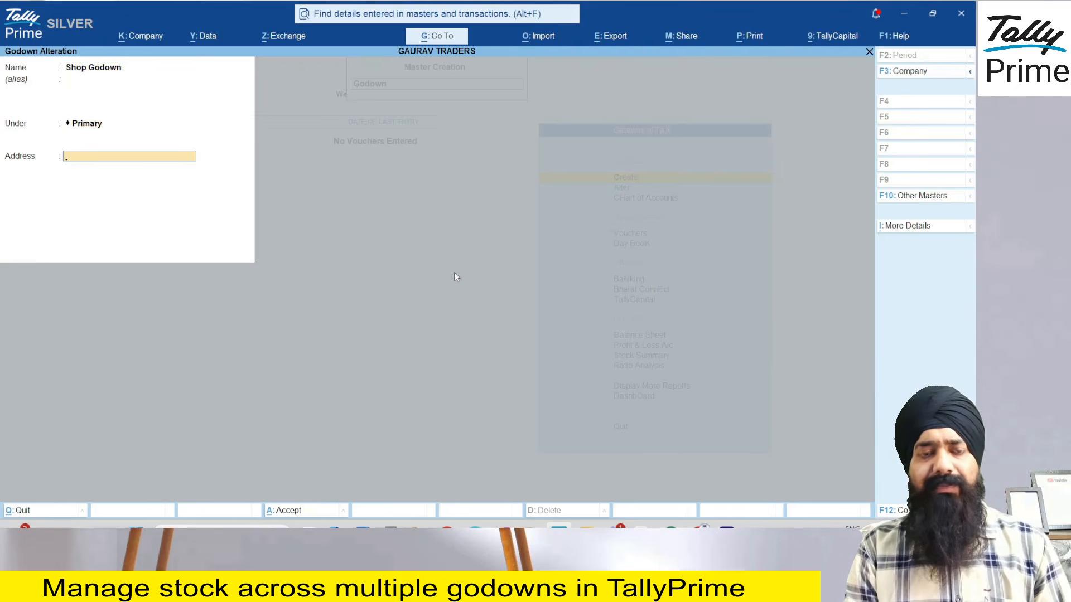
Enter the locality and city as Shop Godown's address and save the altered godown
{"action": "type", "text": "K"}
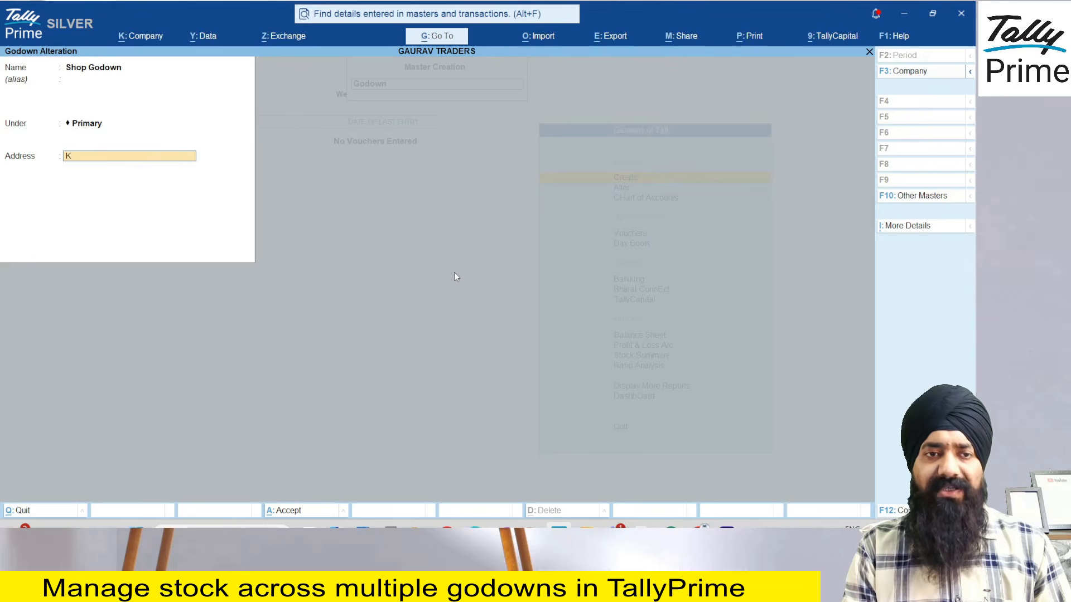
{"action": "type", "text": "amla Nagar"}
{"action": "key", "text": "Return"}
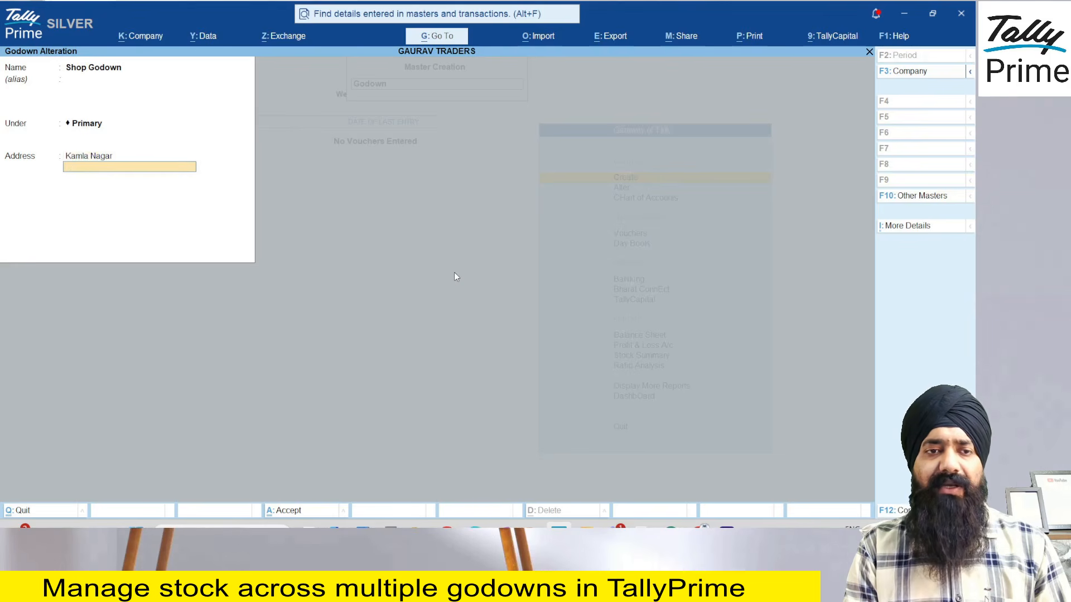
{"action": "type", "text": "Agra"}
{"action": "key", "text": "Return"}
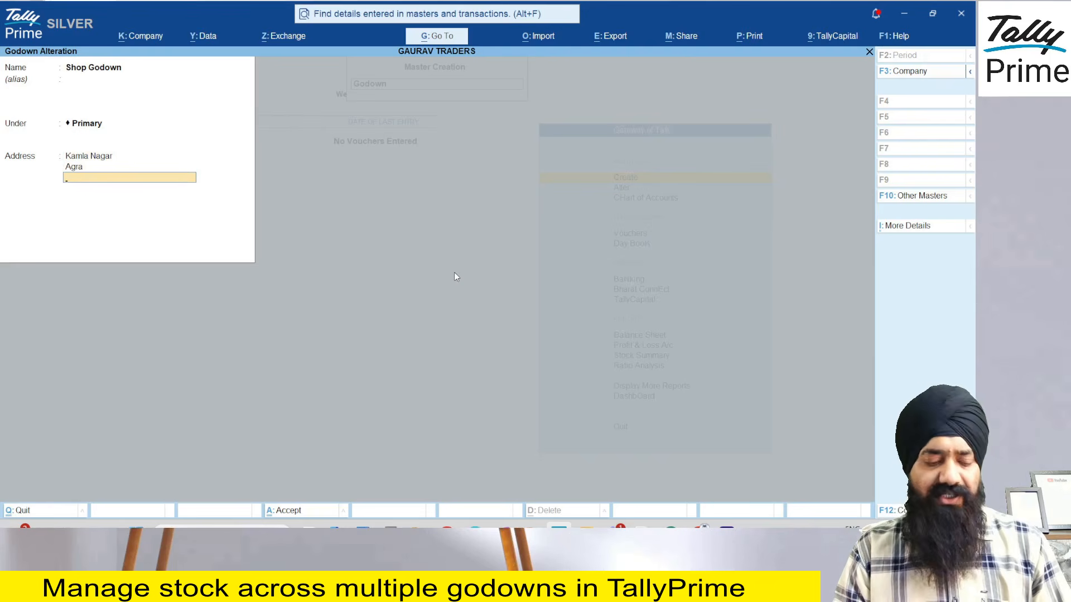
{"action": "key", "text": "Return"}
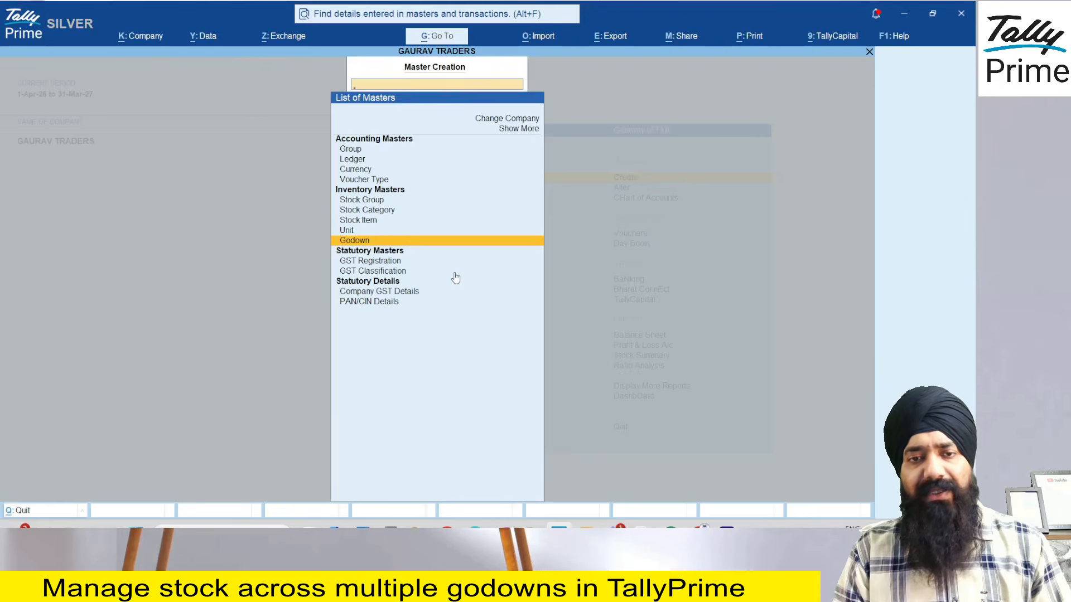
Start a new godown named Warehouse, with no alias, under Primary
{"action": "key", "text": "Return"}
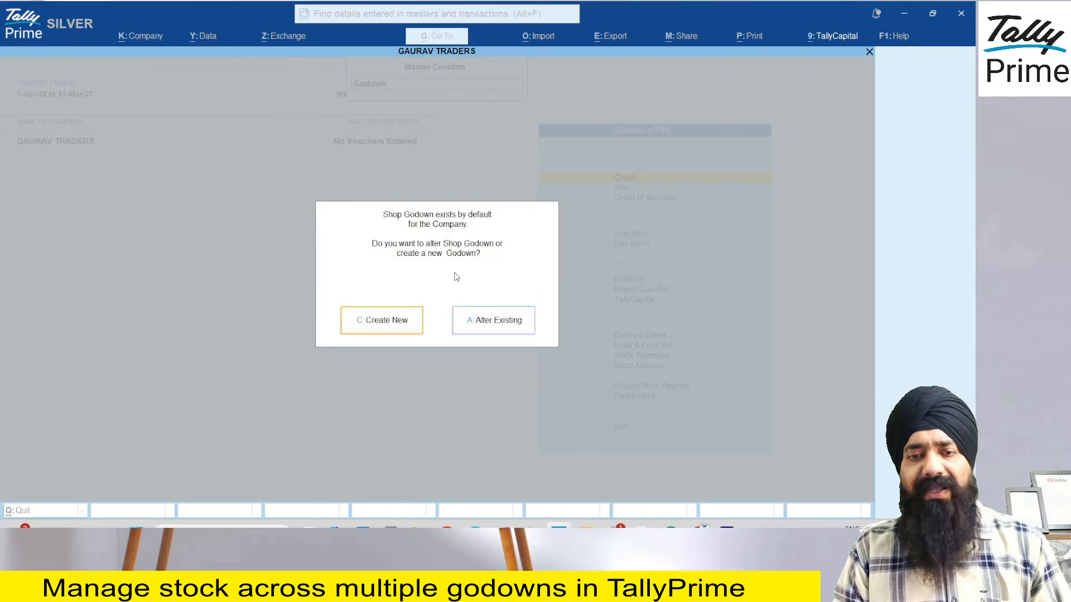
{"action": "key", "text": "ctrl+1"}
{"action": "left_click", "coordinate": [389, 294]}
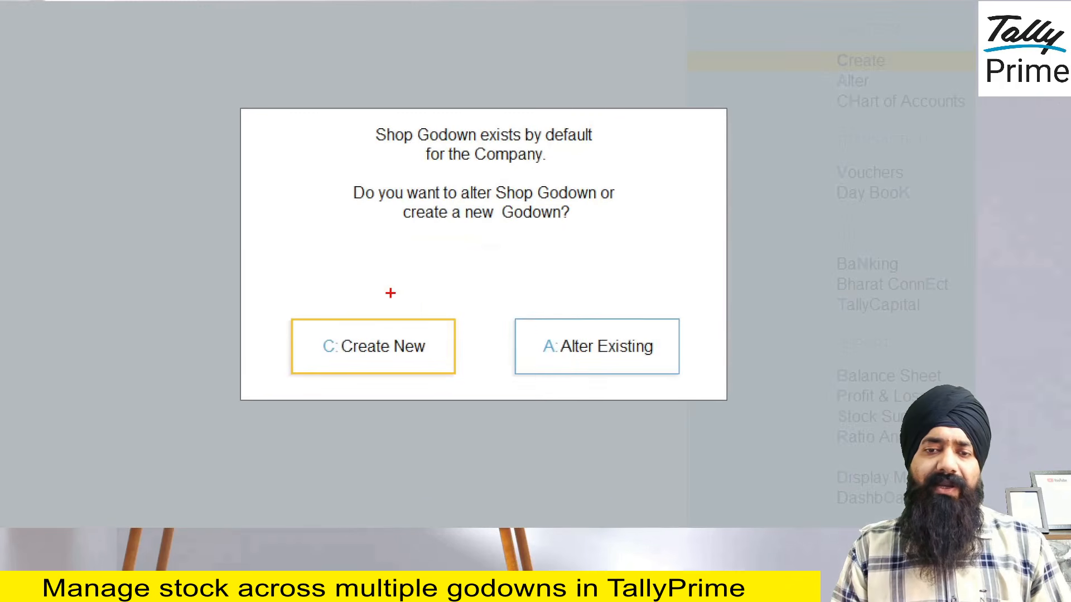
{"action": "left_click_drag", "start_coordinate": [390, 294], "coordinate": [452, 393]}
{"action": "key", "text": "Escape"}
{"action": "type", "text": "c"}
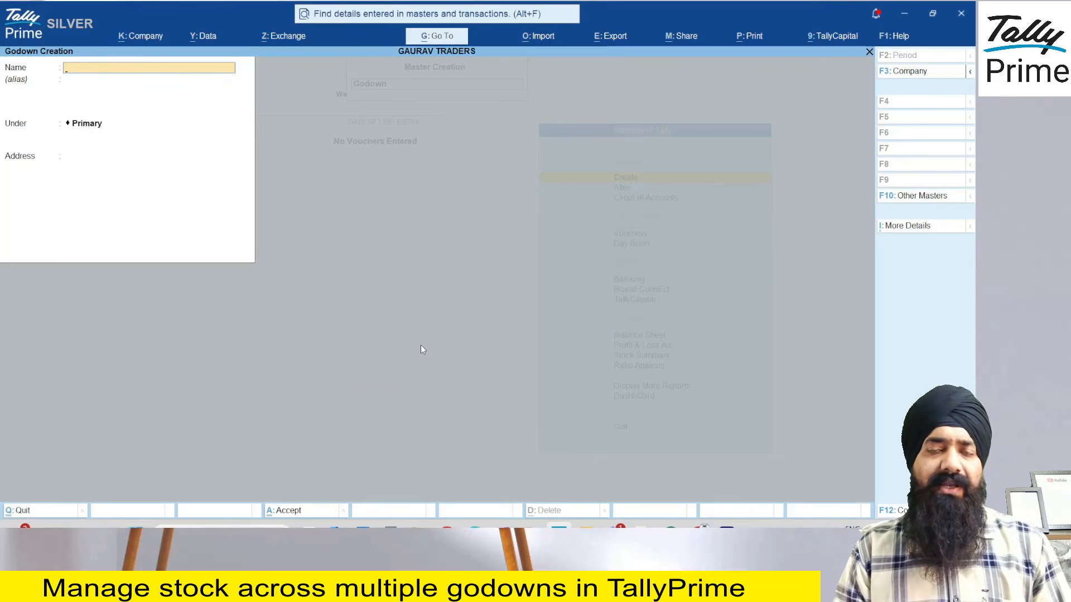
{"action": "type", "text": "Warehouse"}
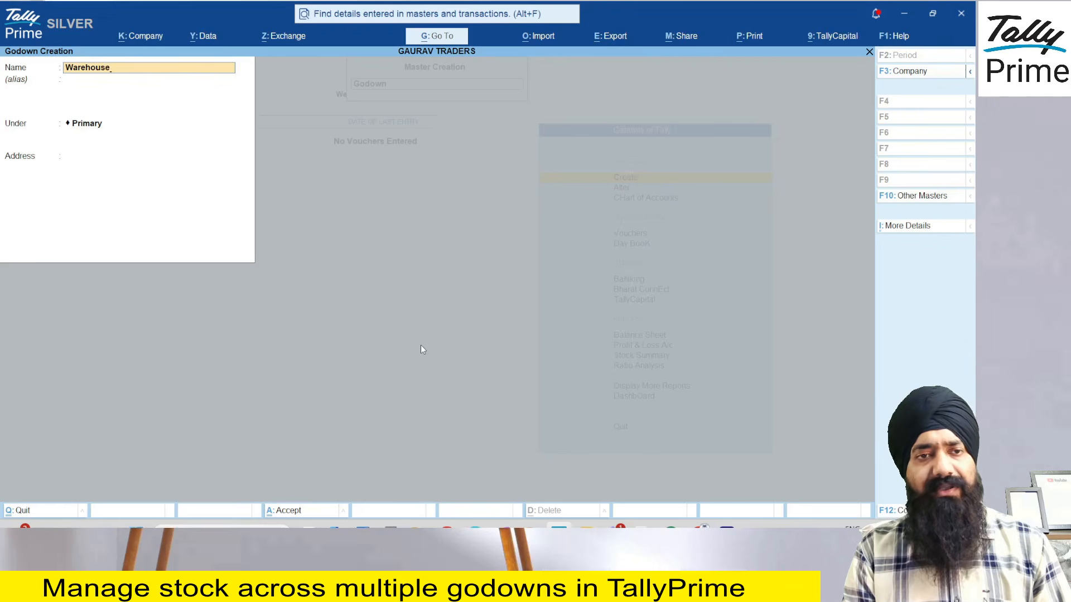
{"action": "key", "text": "Return"}
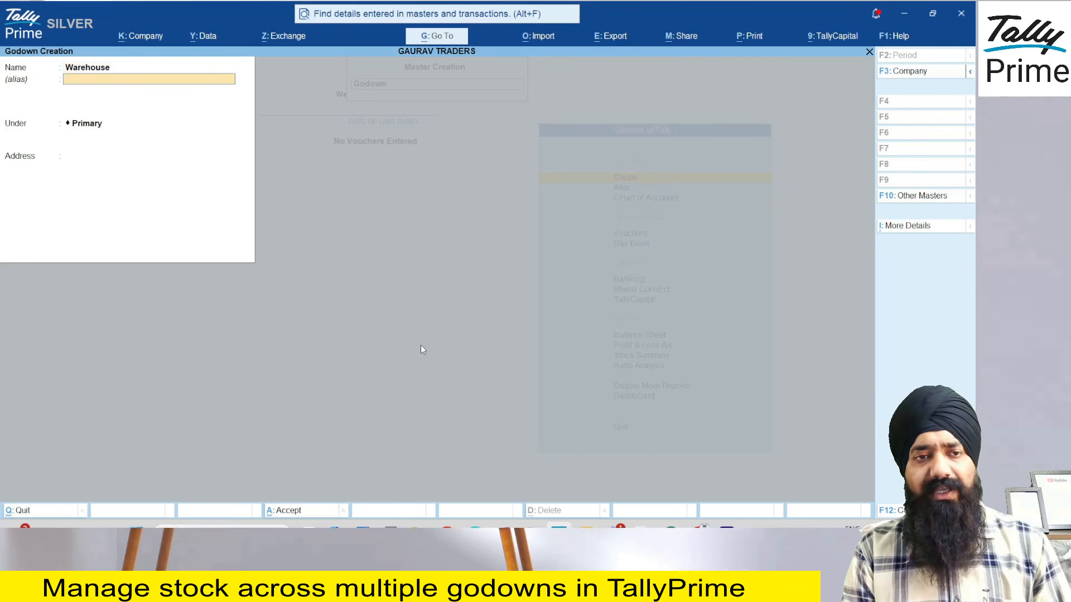
{"action": "key", "text": "Return"}
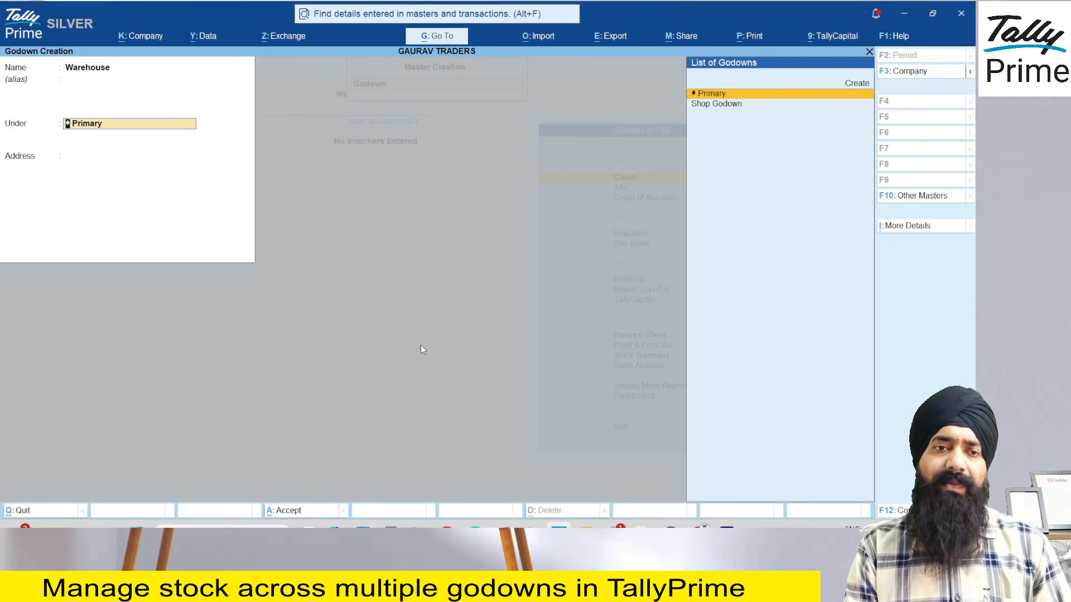
{"action": "key", "text": "Return"}
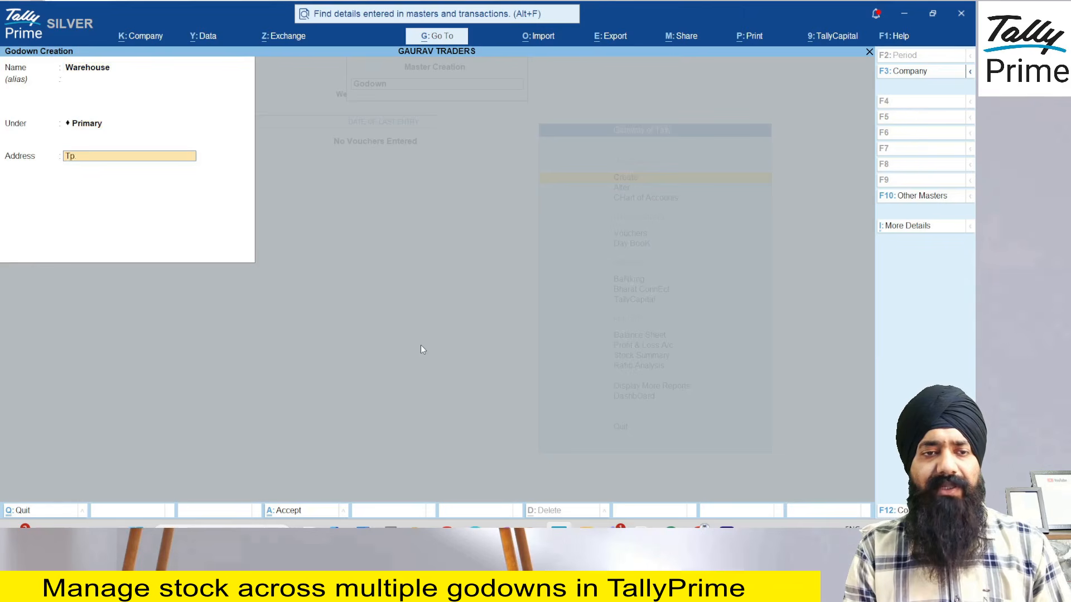
Enter the locality and city as Warehouse's address, save the godown and return to the Gateway of Tally
{"action": "type", "text": "T.P. Nagar"}
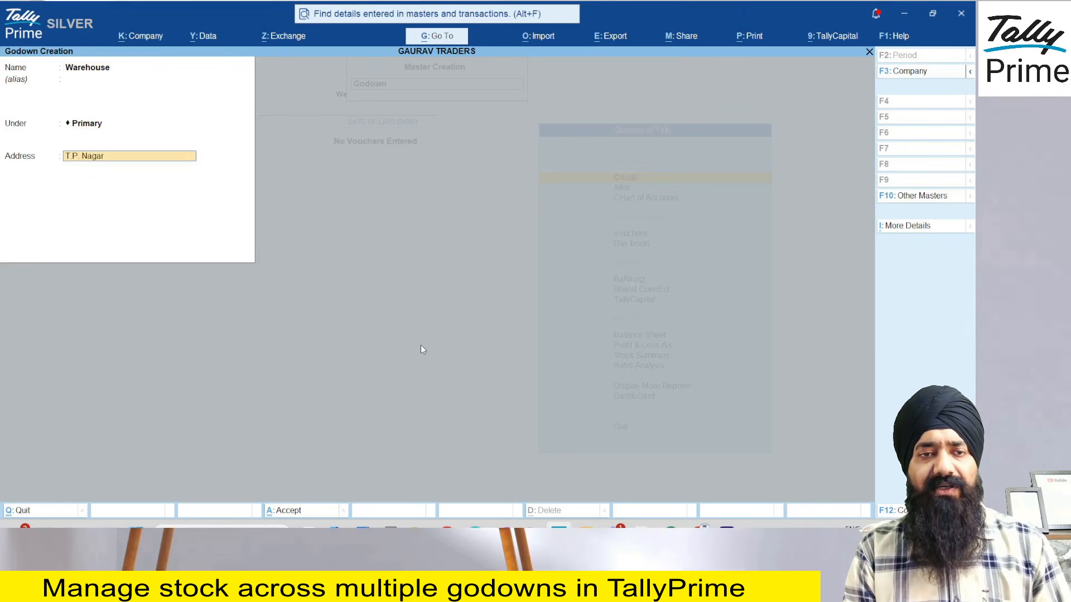
{"action": "key", "text": "Return"}
{"action": "type", "text": "Agra"}
{"action": "key", "text": "Return"}
{"action": "key", "text": "Return"}
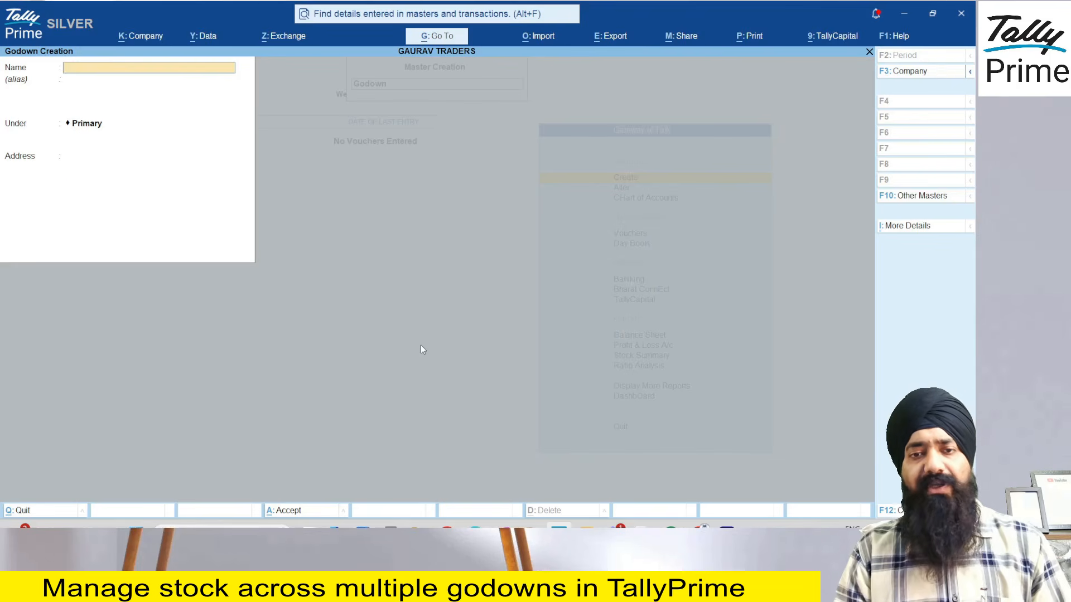
{"action": "key", "text": "Escape"}
{"action": "key", "text": "Return"}
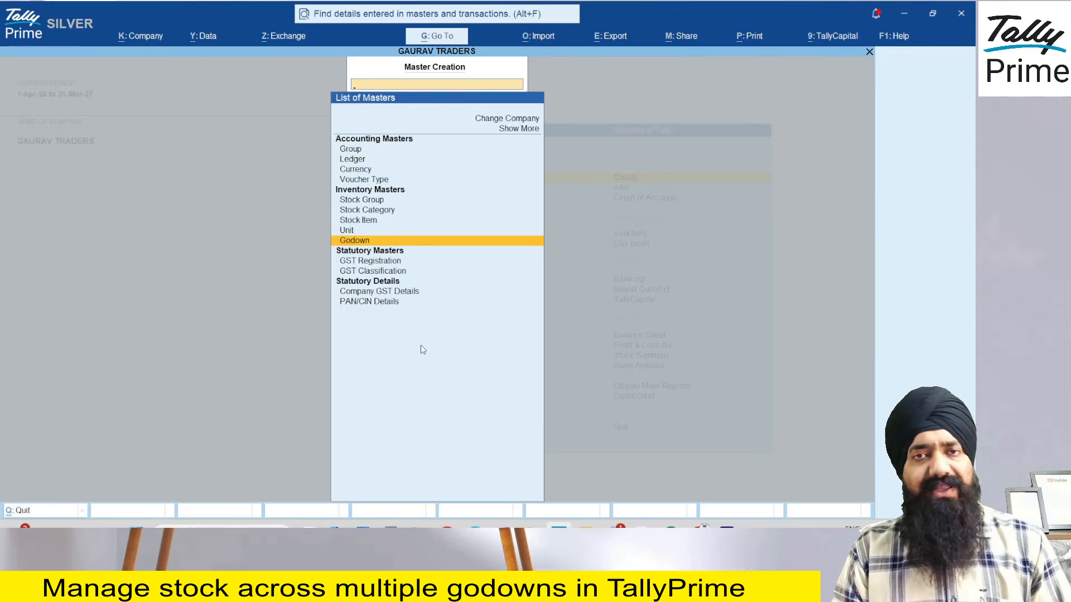
{"action": "key", "text": "Escape"}
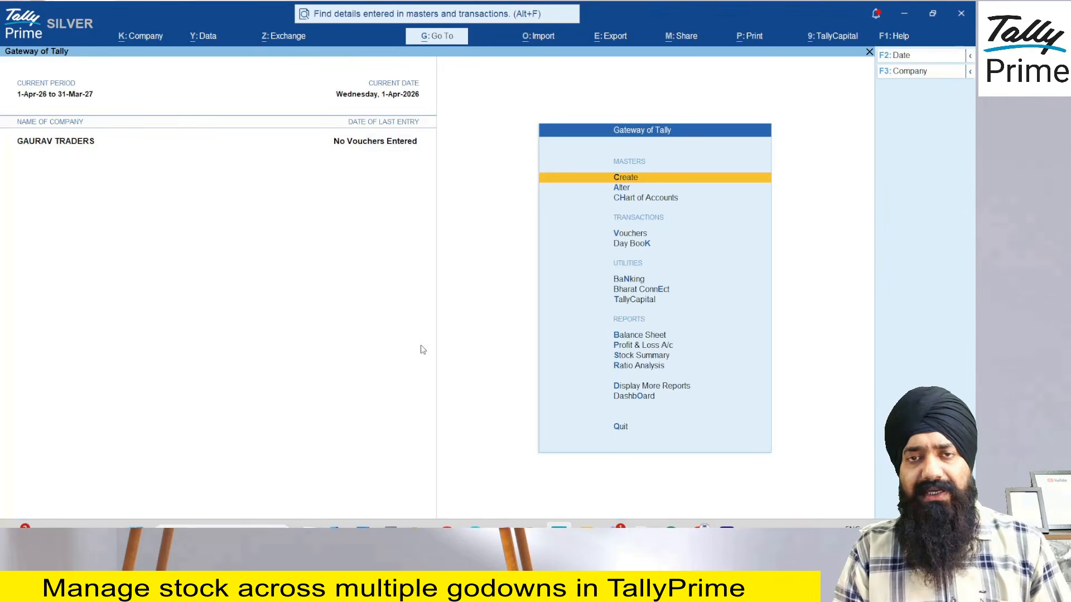
Start a purchase voucher with supplier invoice number 123 and accept 1-Apr-26 as the invoice date
{"action": "key", "text": "v"}
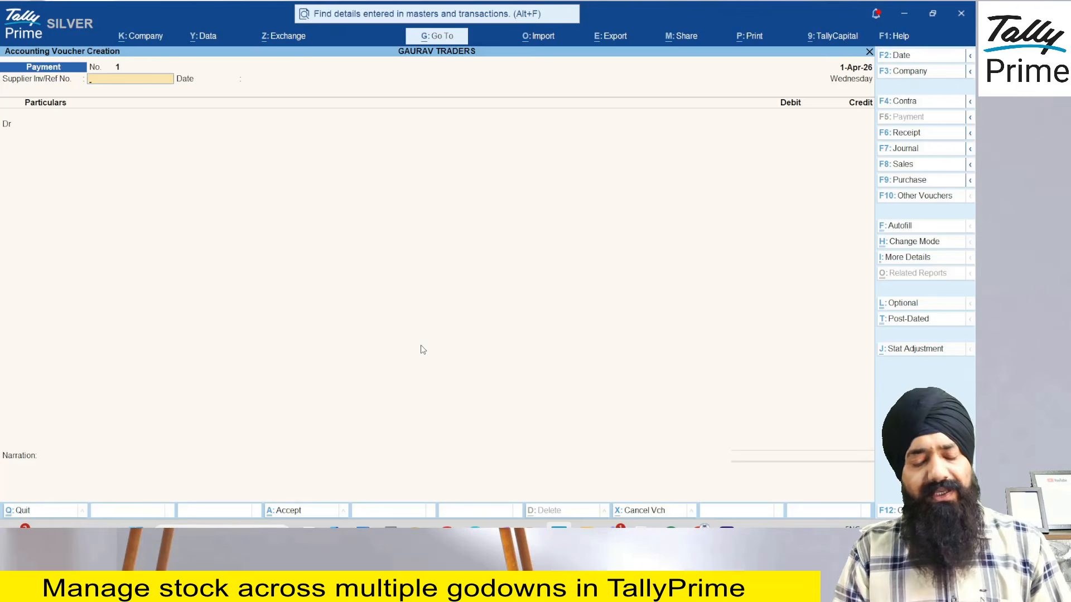
{"action": "key", "text": "F9"}
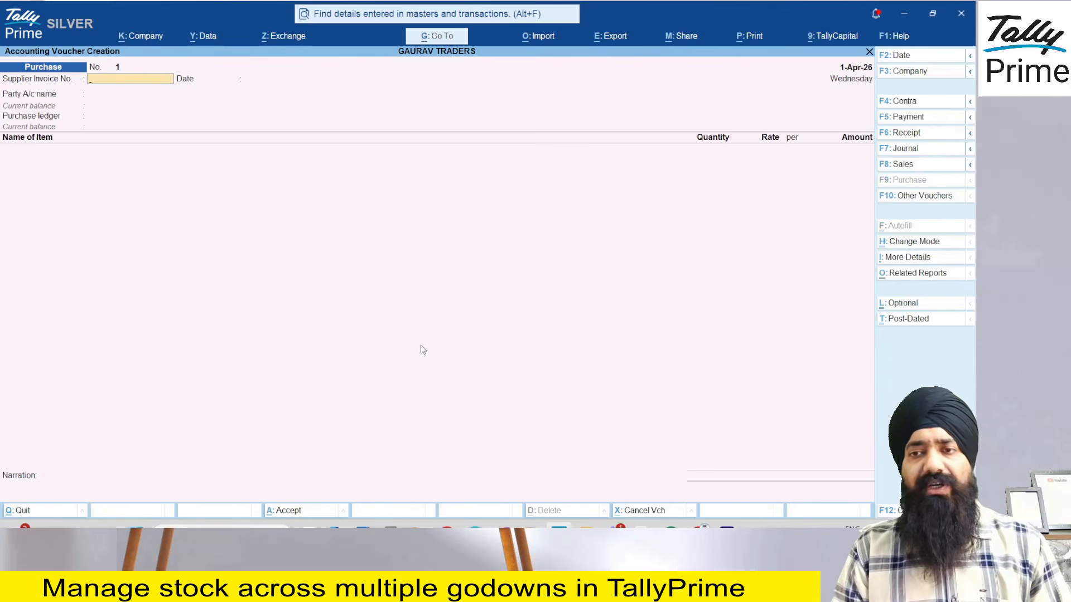
{"action": "type", "text": "123"}
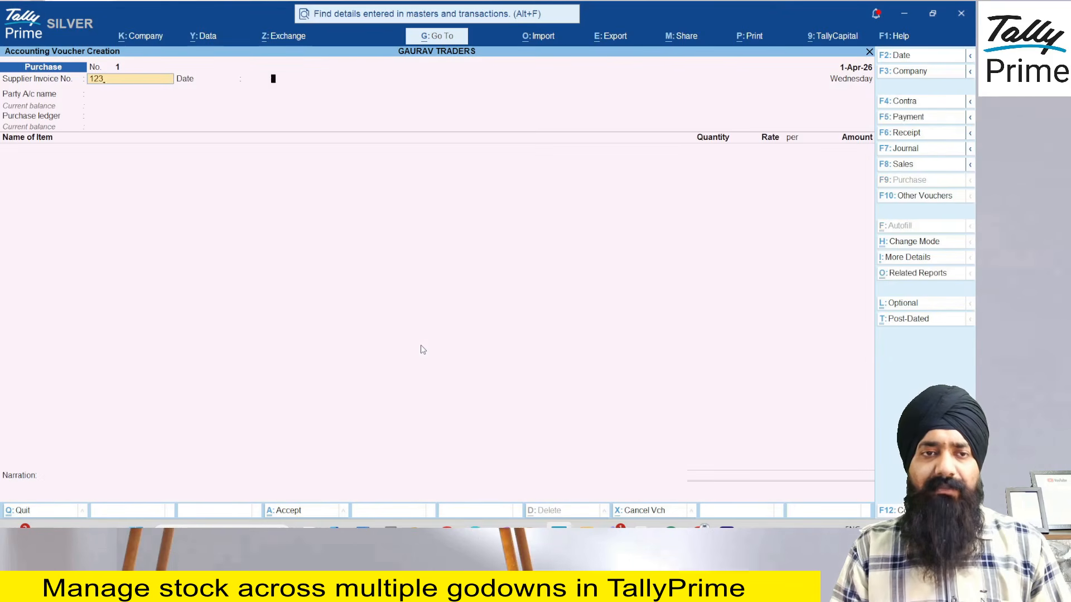
{"action": "key", "text": "Return"}
{"action": "key", "text": "Return"}
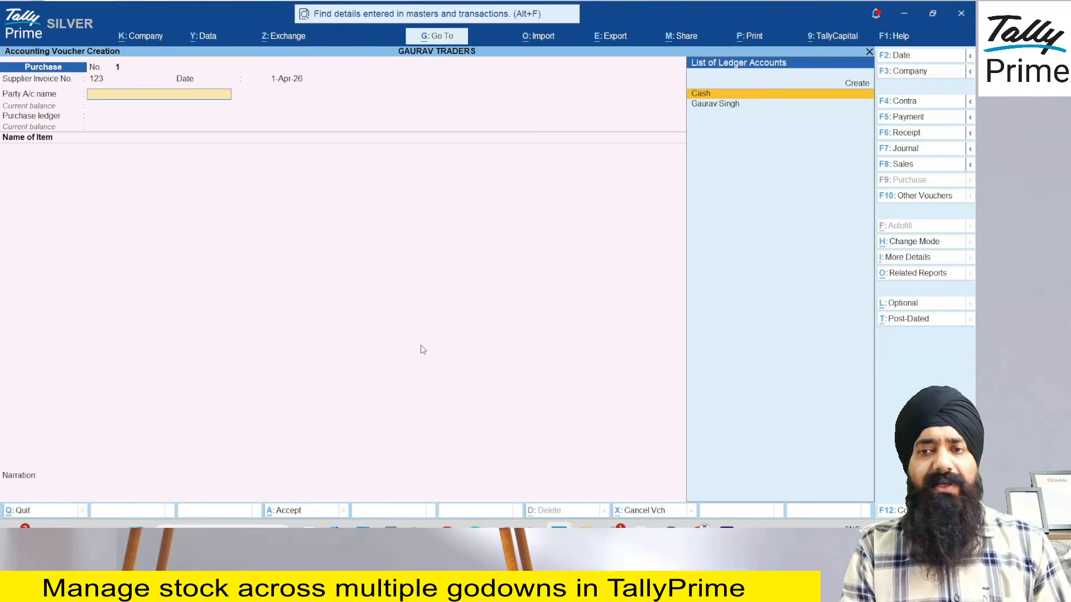
Choose the supplier's ledger as the purchase voucher's party account and accept the party details as filled in
{"action": "type", "text": "Ga"}
{"action": "key", "text": "Return"}
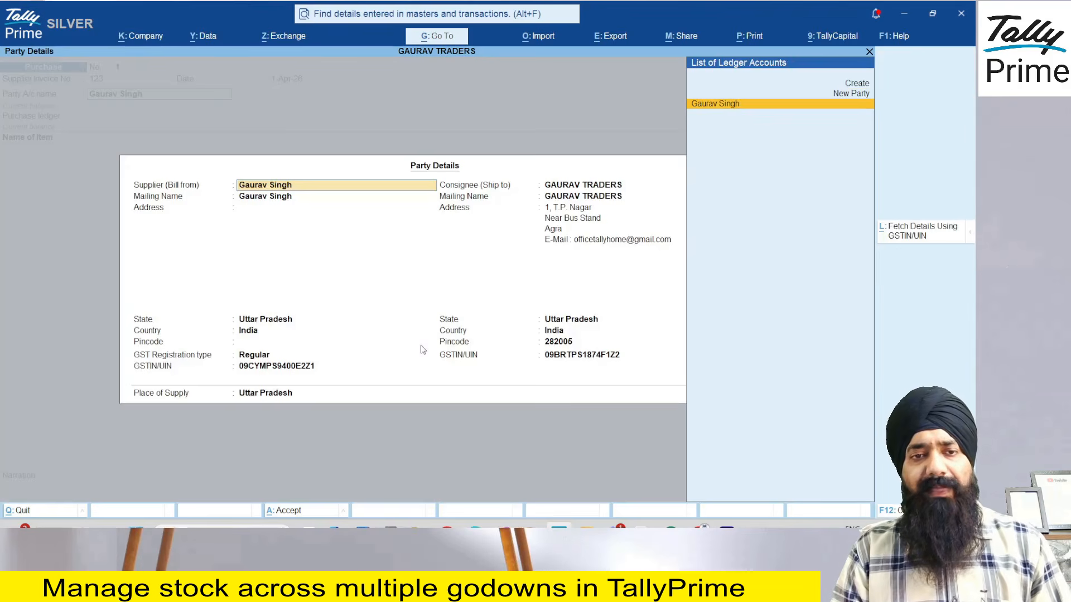
{"action": "key", "text": "ctrl+a"}
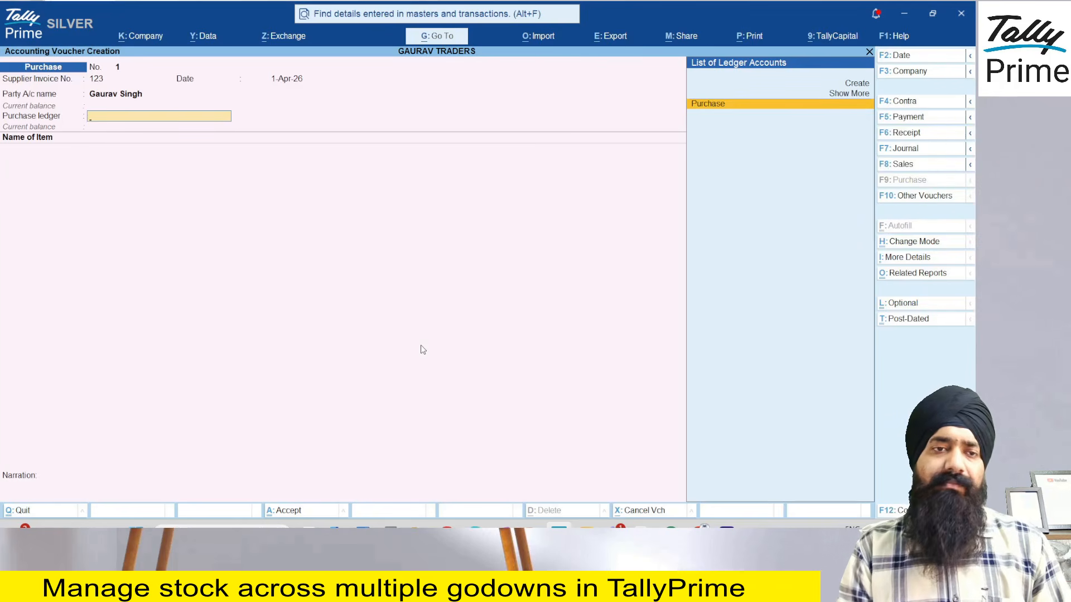
Choose Purchase as the purchase ledger and add Item A to the purchase voucher
{"action": "key", "text": "Return"}
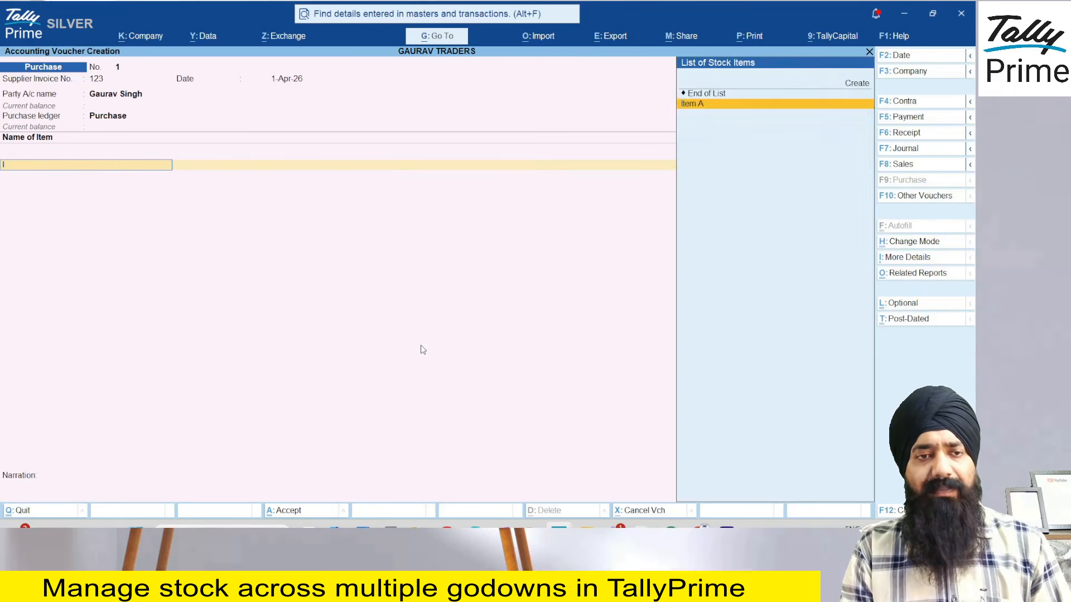
{"action": "type", "text": "Item"}
{"action": "key", "text": "Return"}
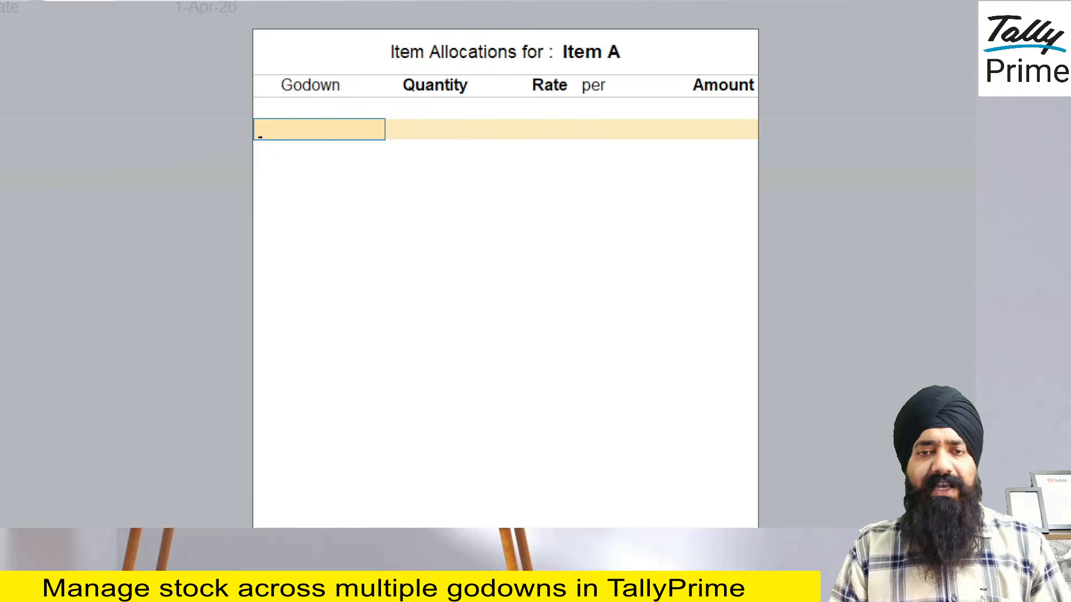
{"action": "left_click_drag", "start_coordinate": [345, 155], "coordinate": [404, 149]}
{"action": "left_click_drag", "start_coordinate": [346, 186], "coordinate": [430, 159]}
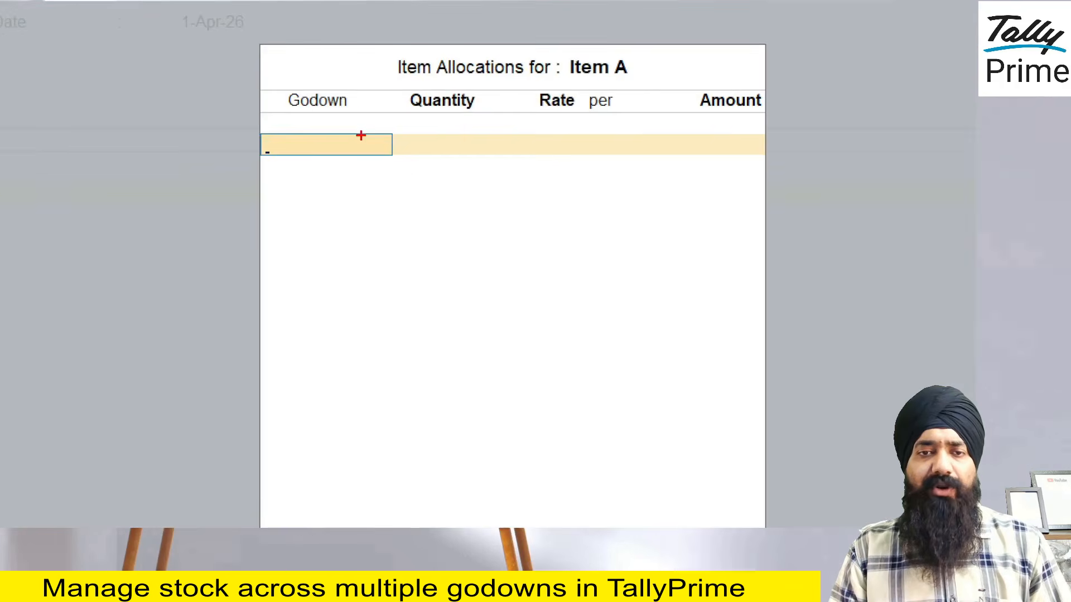
{"action": "mouse_move", "coordinate": [306, 71]}
{"action": "left_mouse_down"}
{"action": "mouse_move", "coordinate": [265, 99]}
{"action": "mouse_move", "coordinate": [277, 75]}
{"action": "left_mouse_up"}
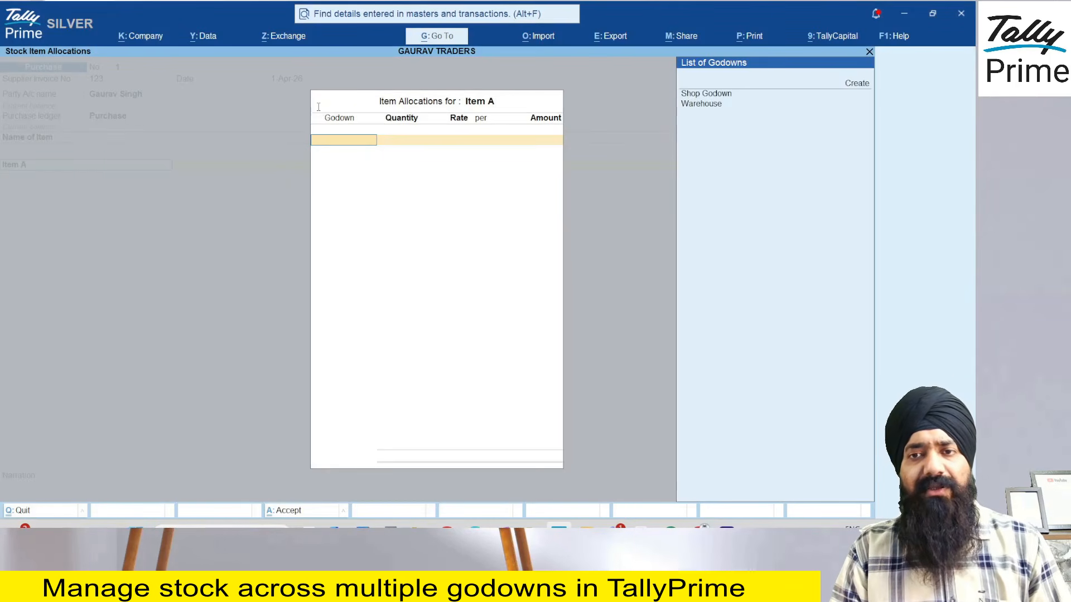
Allocate 5 pcs of Item A to Shop Godown at a rate of 1,000 per pcs
{"action": "key", "text": "Down"}
{"action": "key", "text": "Return"}
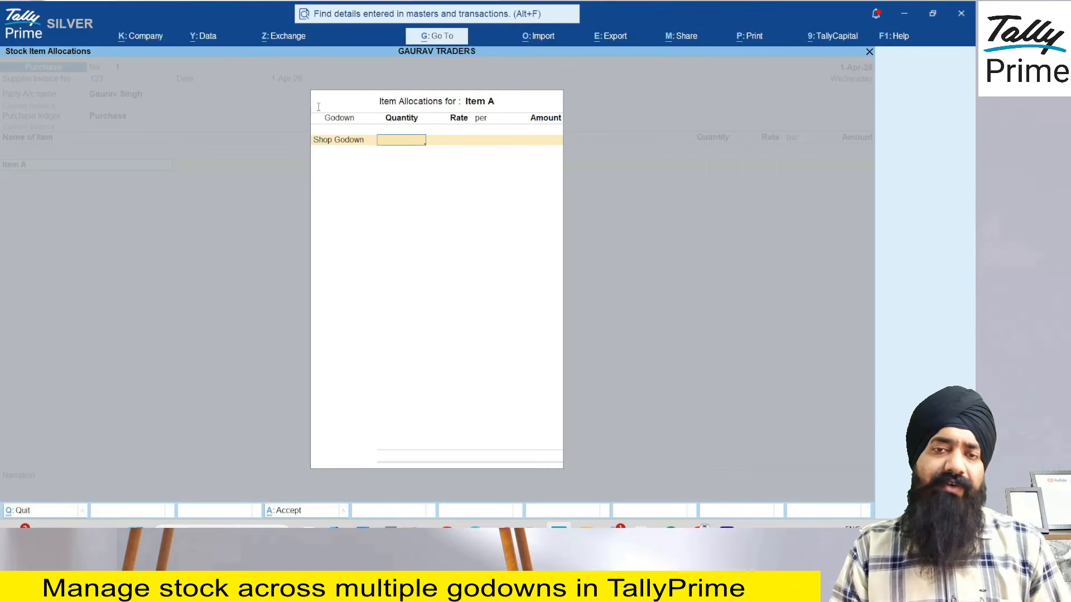
{"action": "type", "text": "5"}
{"action": "key", "text": "Return"}
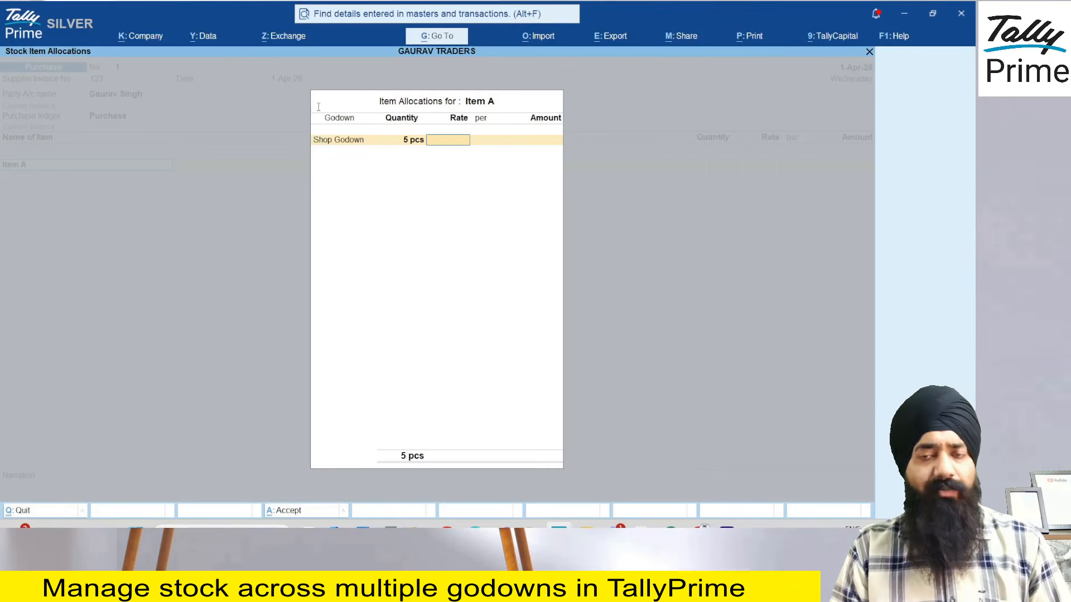
{"action": "type", "text": "1,000"}
{"action": "key", "text": "Return"}
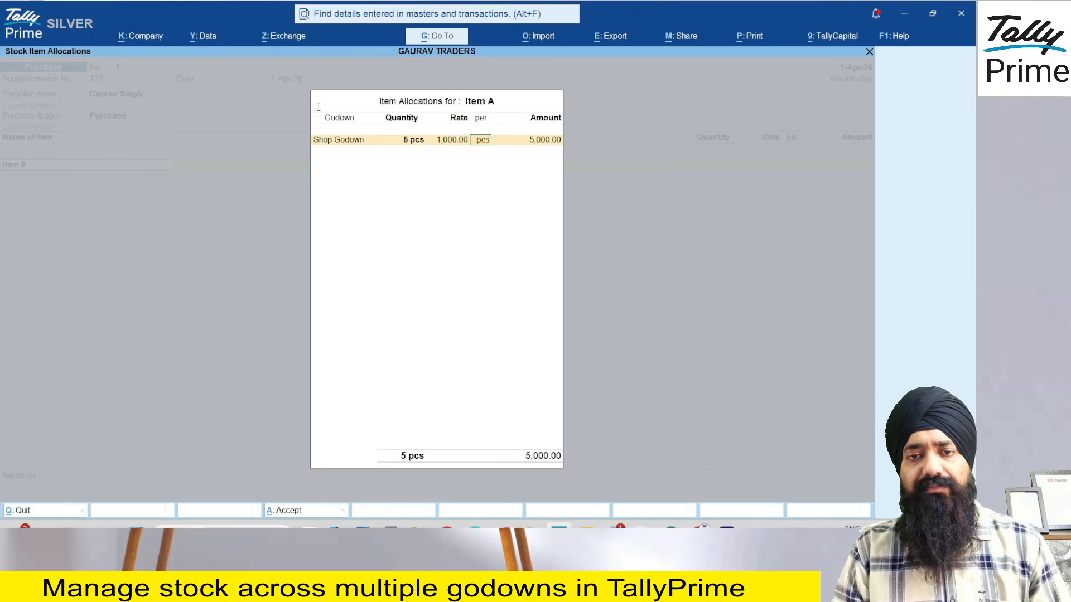
{"action": "key", "text": "Return"}
{"action": "key", "text": "Return"}
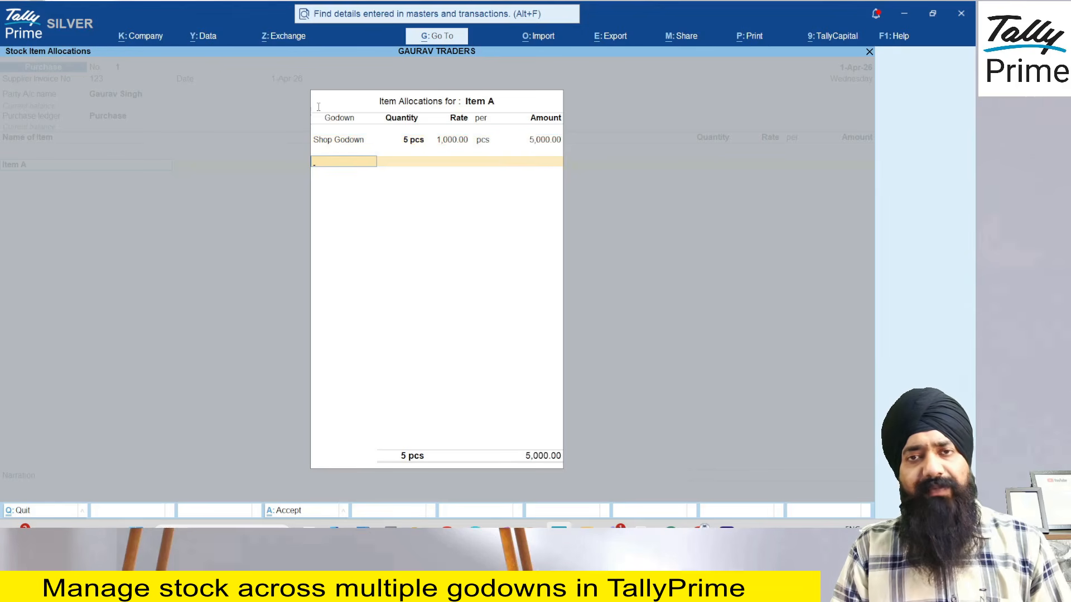
Allocate another 5 pcs of Item A to Warehouse at the same rate of 1,000 per pcs
{"action": "type", "text": "W"}
{"action": "key", "text": "Return"}
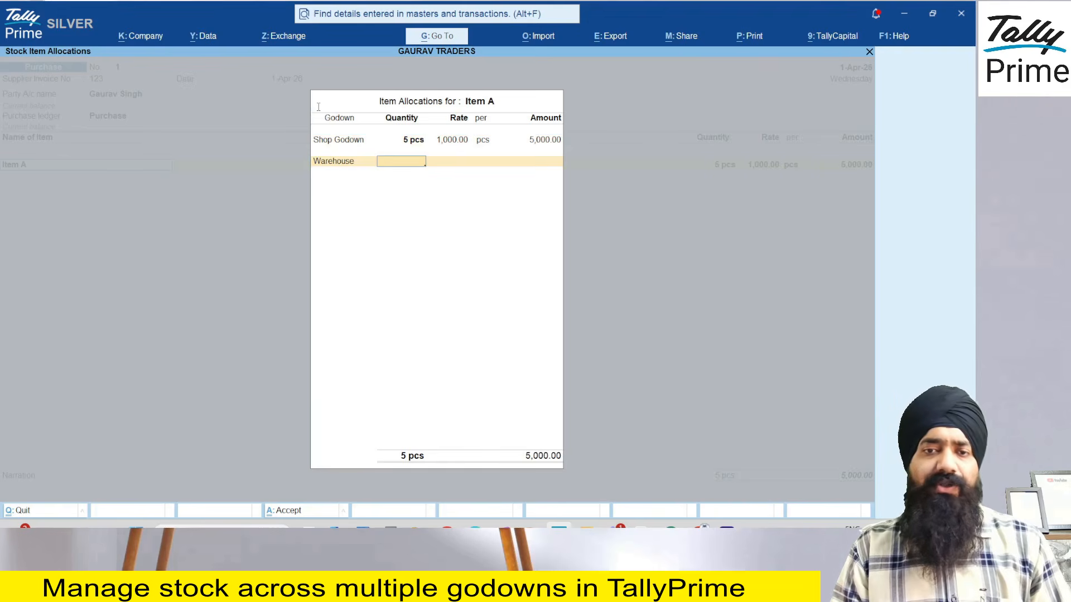
{"action": "type", "text": "5"}
{"action": "key", "text": "Return"}
{"action": "key", "text": "Return"}
{"action": "key", "text": "Return"}
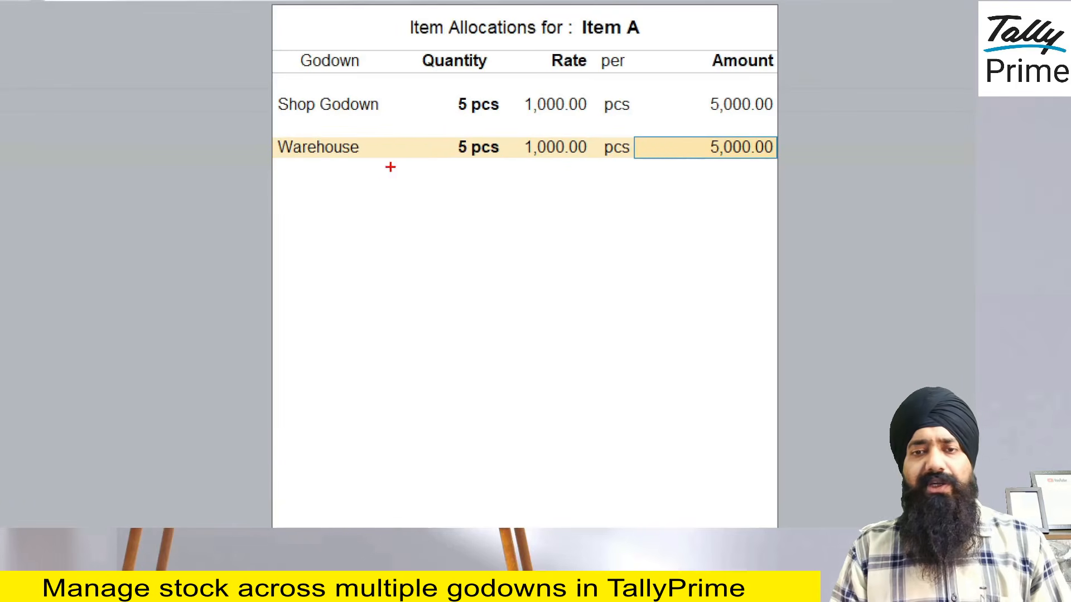
{"action": "mouse_move", "coordinate": [429, 160]}
{"action": "left_mouse_down"}
{"action": "mouse_move", "coordinate": [485, 192]}
{"action": "mouse_move", "coordinate": [424, 134]}
{"action": "mouse_move", "coordinate": [430, 161]}
{"action": "left_mouse_up"}
{"action": "left_click_drag", "start_coordinate": [263, 93], "coordinate": [268, 57]}
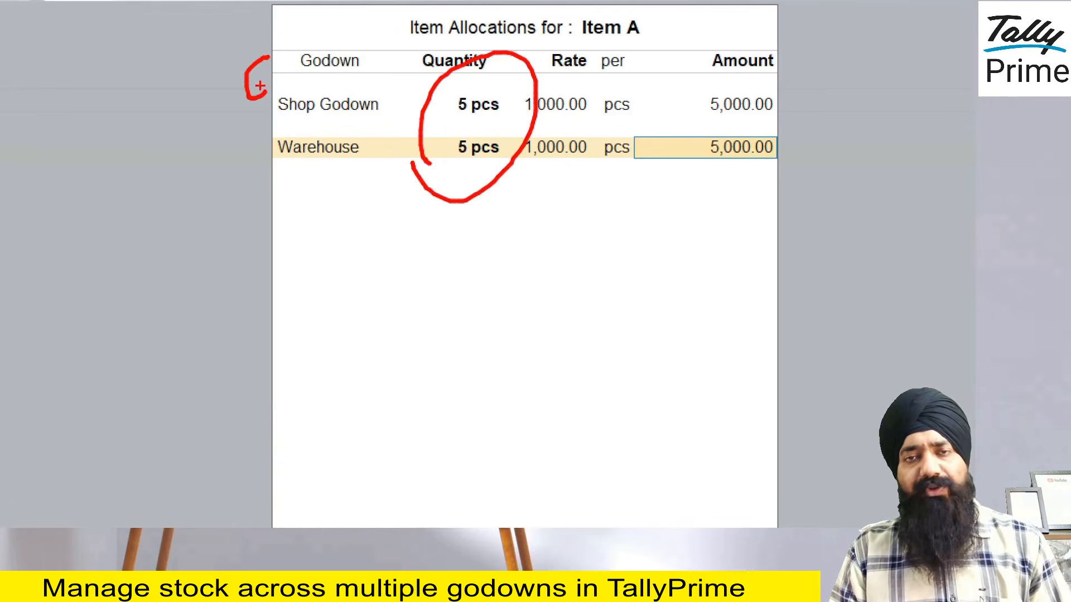
{"action": "left_click_drag", "start_coordinate": [255, 148], "coordinate": [252, 148]}
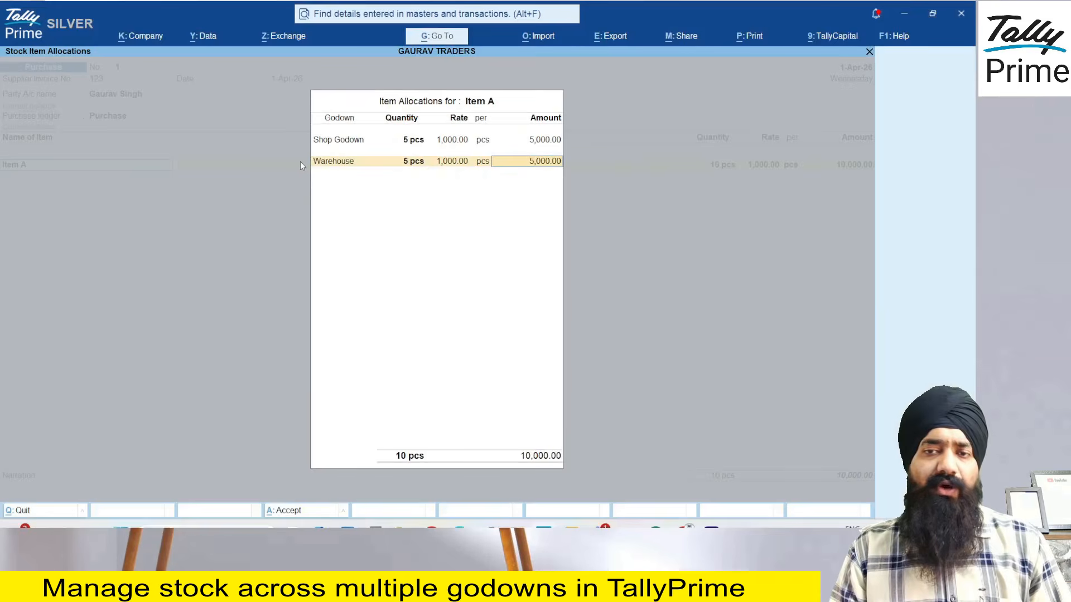
Finish Item A's godown allocations and accept its GST rate details as per Masters/Company
{"action": "key", "text": "Return"}
{"action": "key", "text": "Return"}
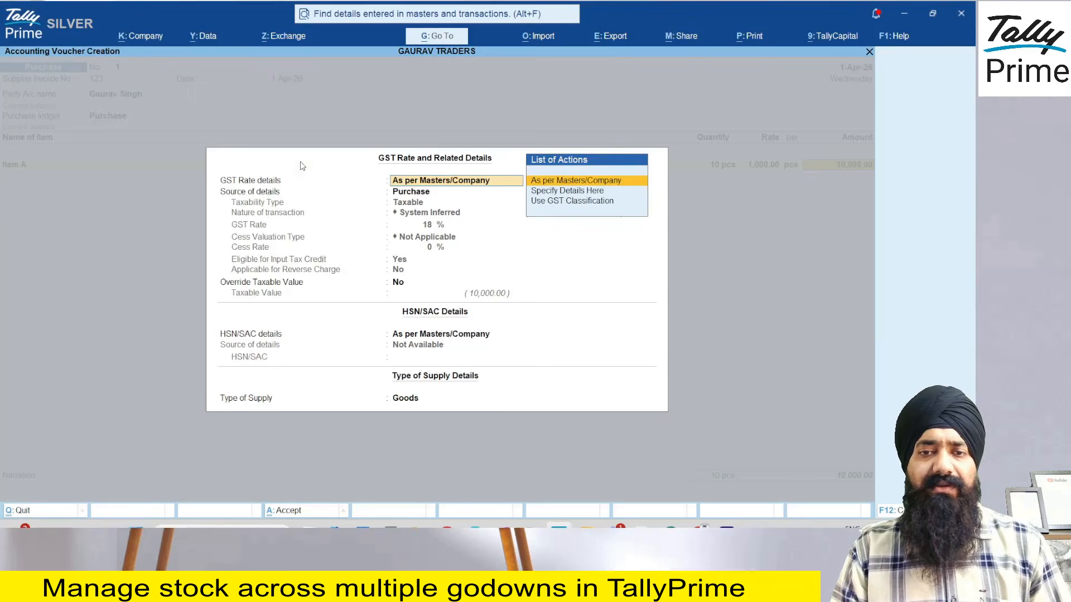
{"action": "key", "text": "Return"}
Add the CGST and SGST ledgers to the purchase voucher and save it without a narration
{"action": "type", "text": "CG"}
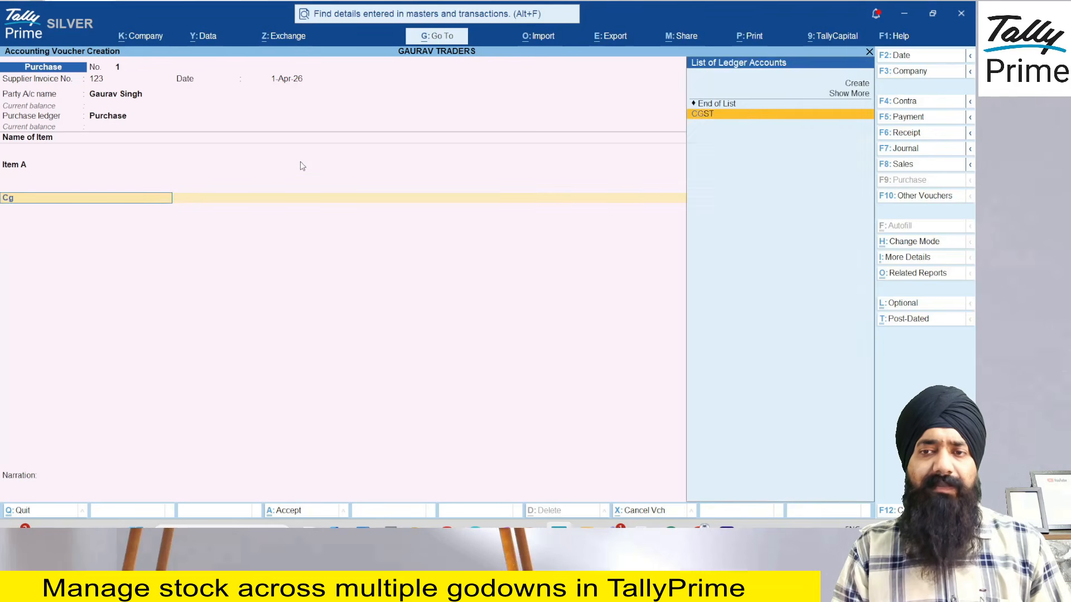
{"action": "key", "text": "Return"}
{"action": "type", "text": "Sg"}
{"action": "key", "text": "Return"}
{"action": "key", "text": "Return"}
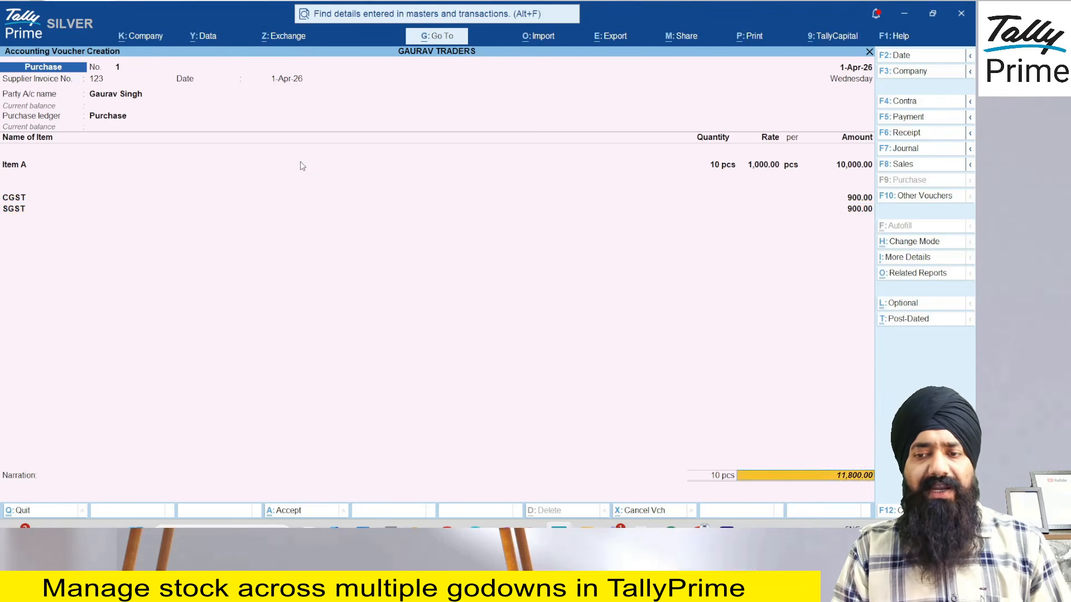
{"action": "key", "text": "Return"}
{"action": "key", "text": "Return"}
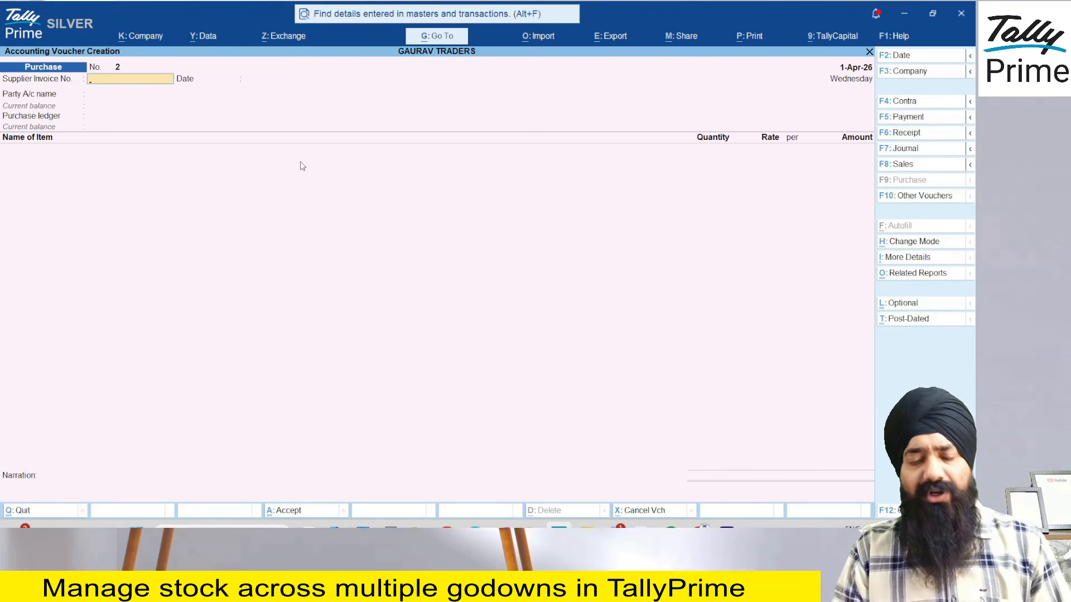
Open the Godown Summary report for the Primary godown
{"action": "key", "text": "alt+g"}
{"action": "type", "text": "God"}
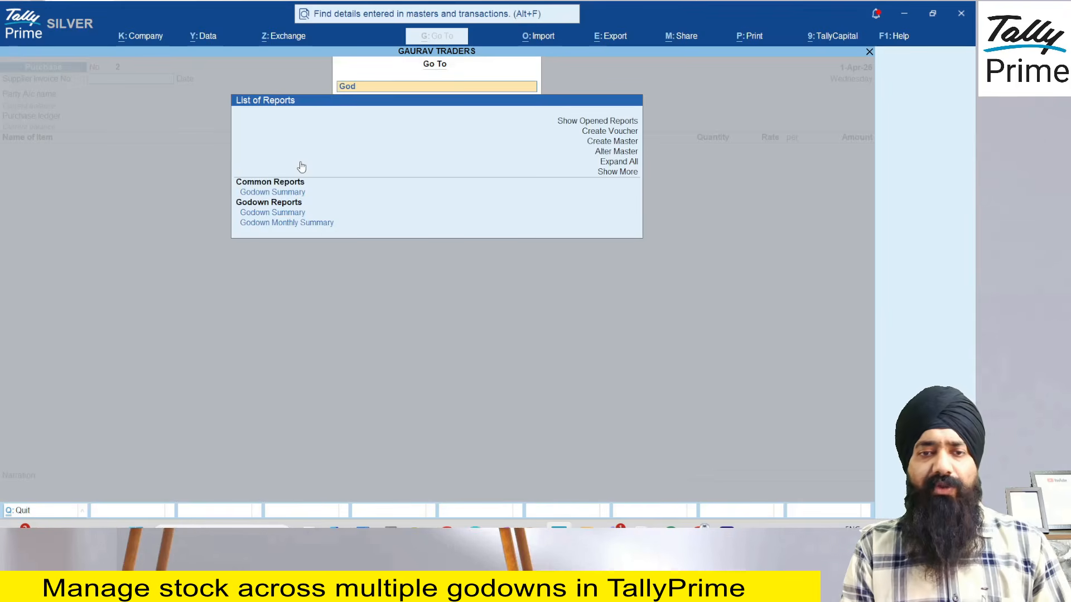
{"action": "key", "text": "Return"}
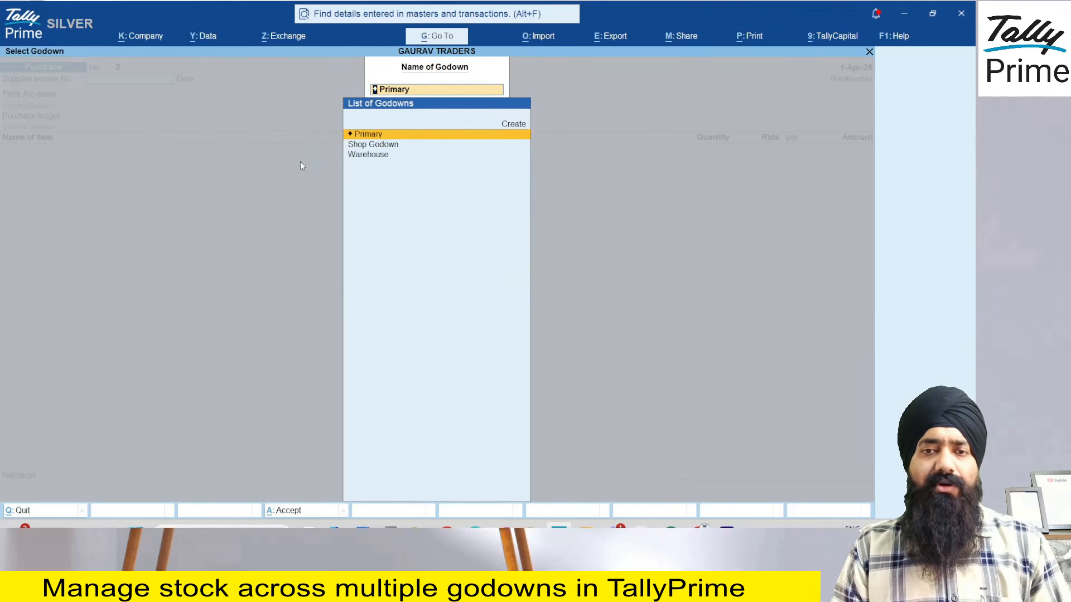
{"action": "key", "text": "Return"}
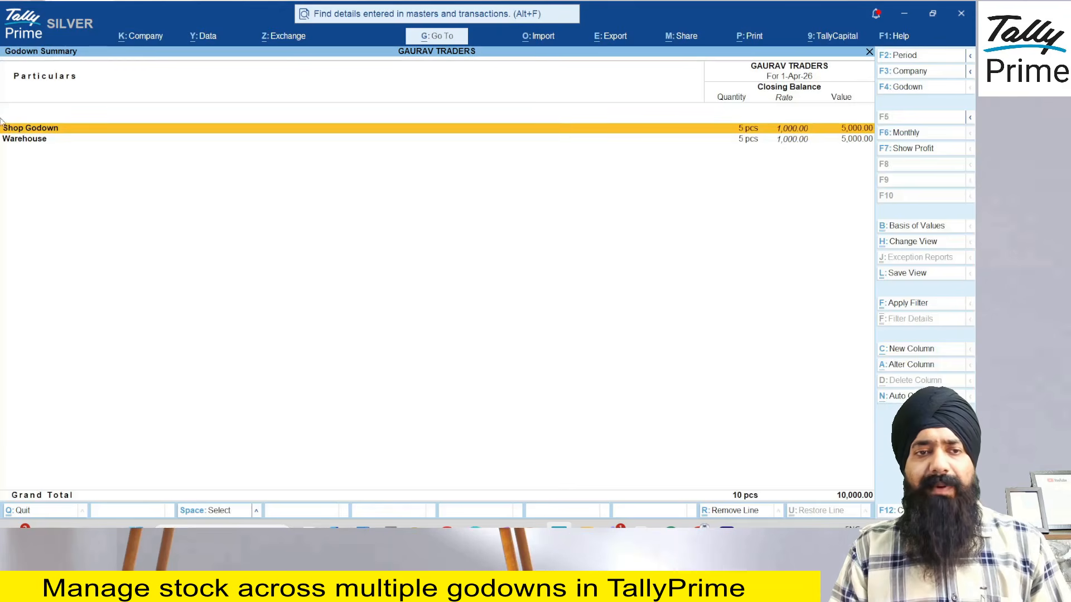
Examine the closing quantities of Shop Godown and Warehouse in the Godown Summary, and close the report
{"action": "key", "text": "ctrl+1"}
{"action": "left_click", "coordinate": [1, 138]}
{"action": "left_click_drag", "start_coordinate": [1, 62], "coordinate": [60, 57]}
{"action": "key", "text": "Escape"}
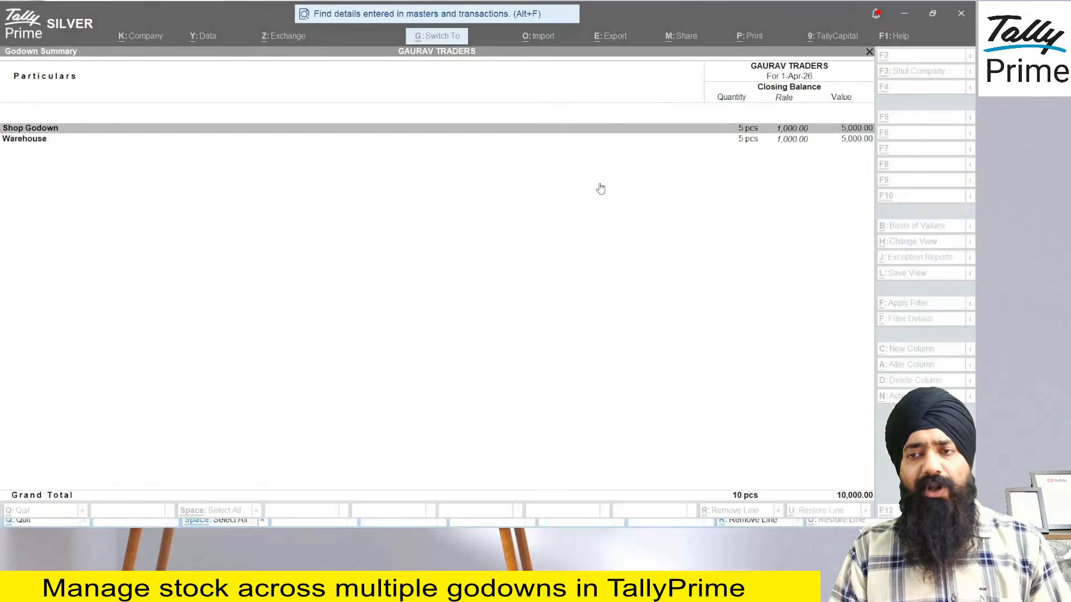
{"action": "key", "text": "ctrl+1"}
{"action": "left_click", "coordinate": [737, 106]}
{"action": "left_click_drag", "start_coordinate": [732, 123], "coordinate": [825, 64]}
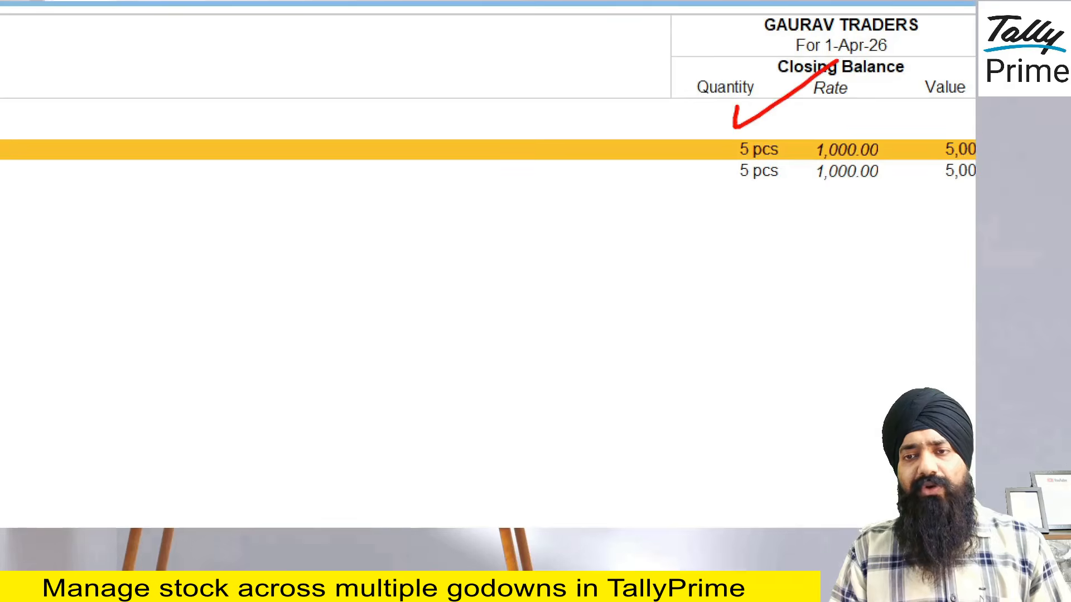
{"action": "key", "text": "Escape"}
{"action": "key", "text": "ctrl+1"}
{"action": "left_click_drag", "start_coordinate": [26, 207], "coordinate": [134, 180]}
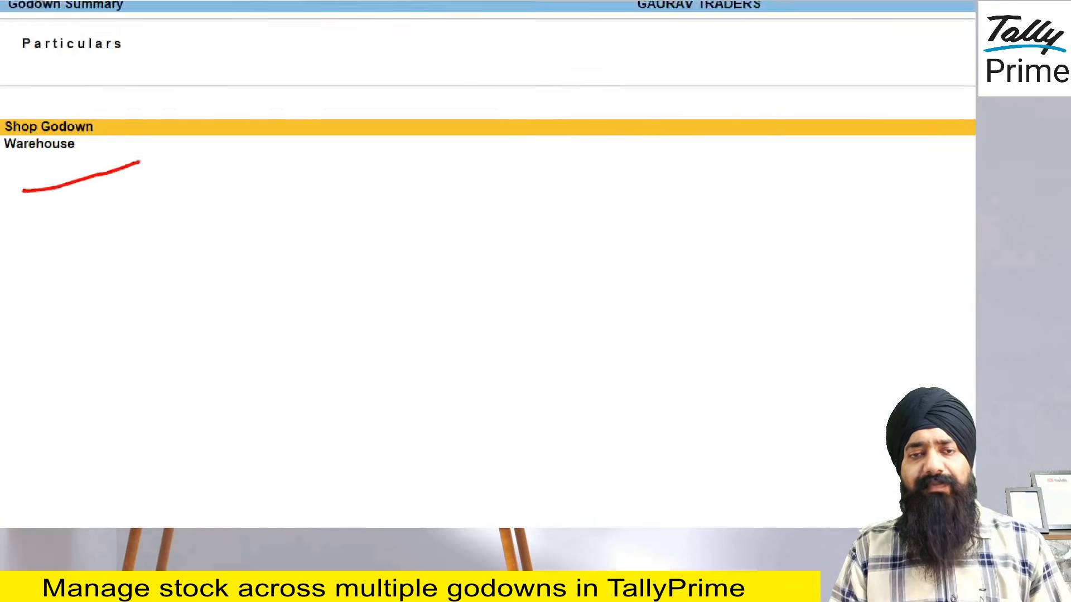
{"action": "key", "text": "Escape"}
{"action": "key", "text": "ctrl+1"}
{"action": "left_click_drag", "start_coordinate": [725, 151], "coordinate": [806, 130]}
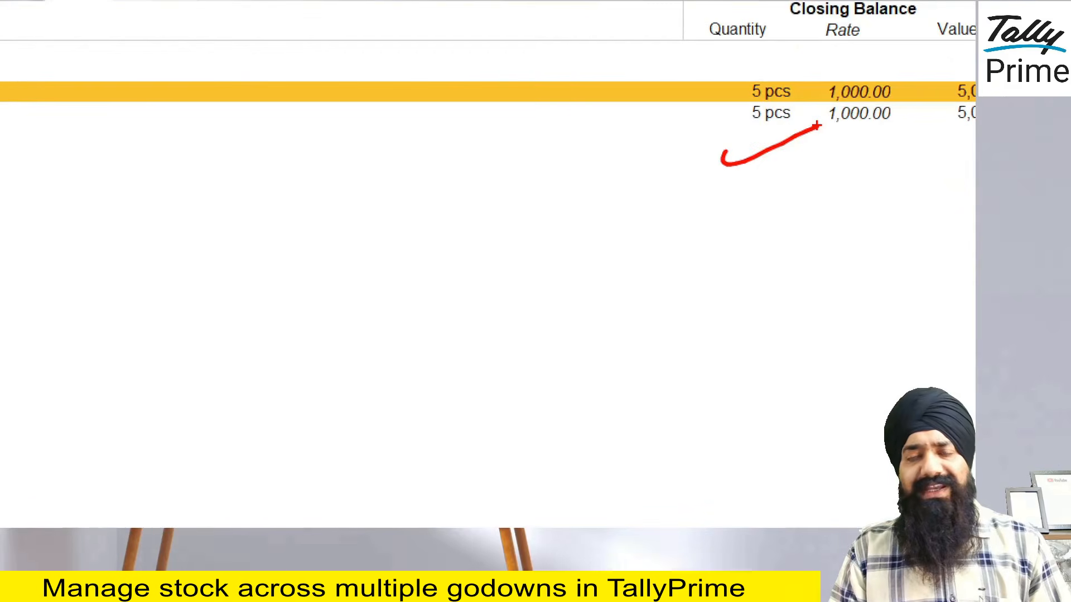
{"action": "key", "text": "Escape"}
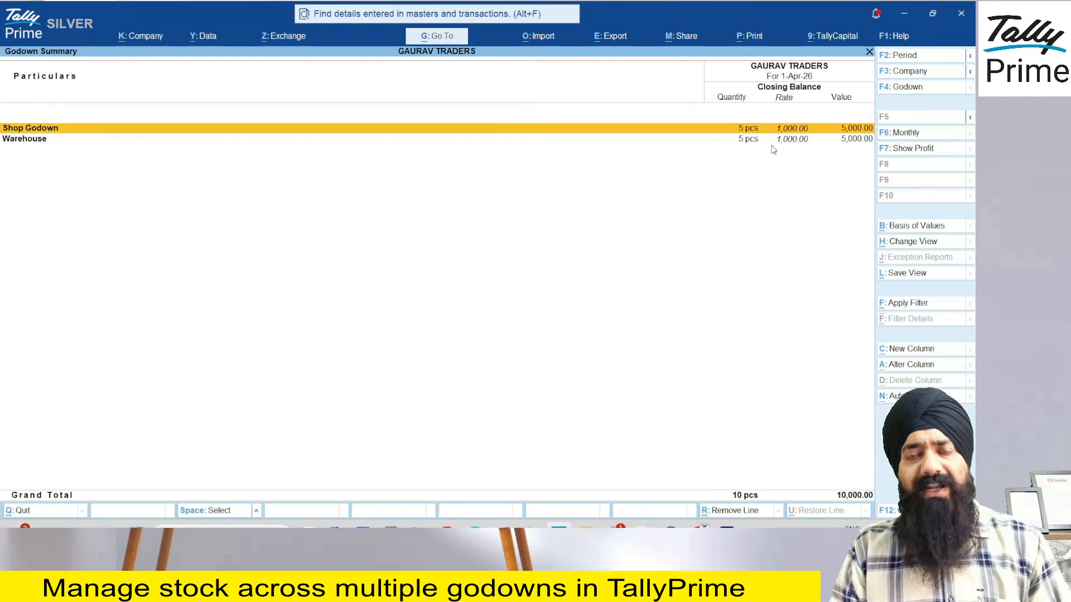
{"action": "key", "text": "Escape"}
{"action": "key", "text": "Escape"}
{"action": "key", "text": "Escape"}
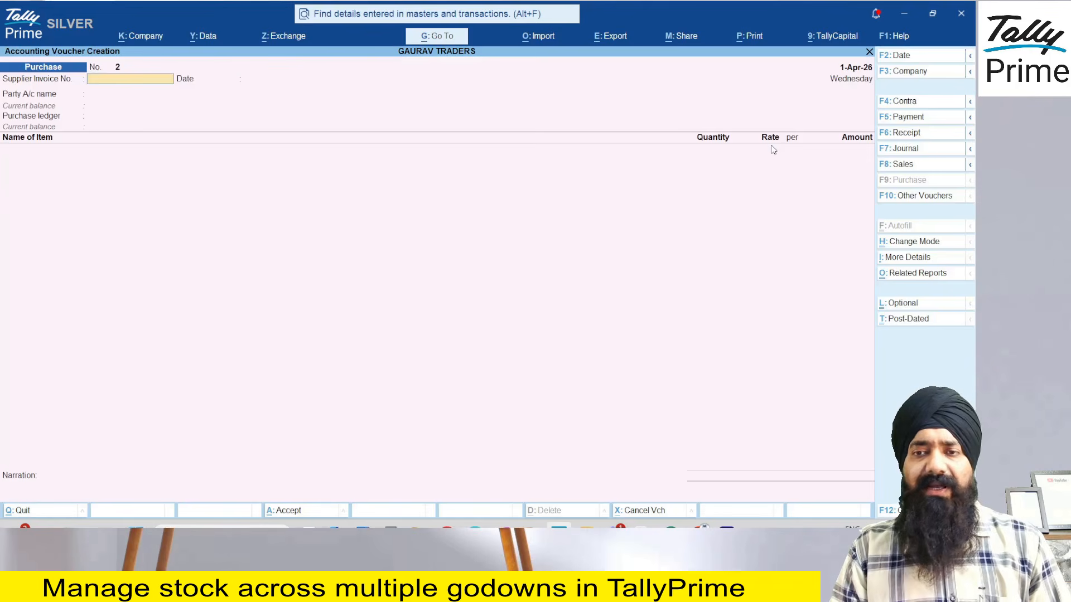
Start a sales voucher without a reference number, with Cash as party, SALE as sales ledger and Item A as the item
{"action": "key", "text": "F8"}
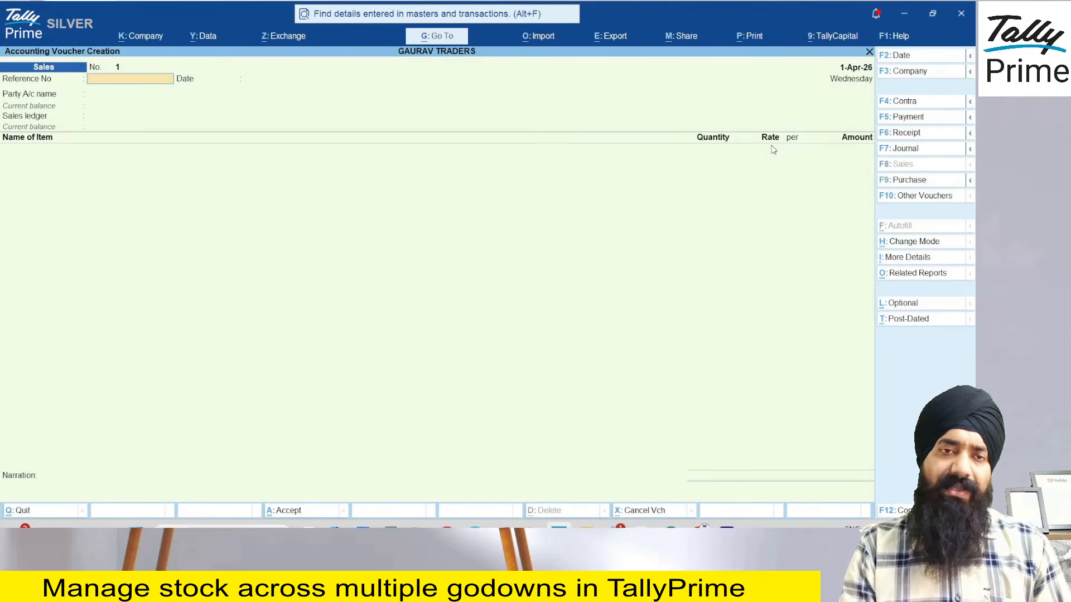
{"action": "key", "text": "Return"}
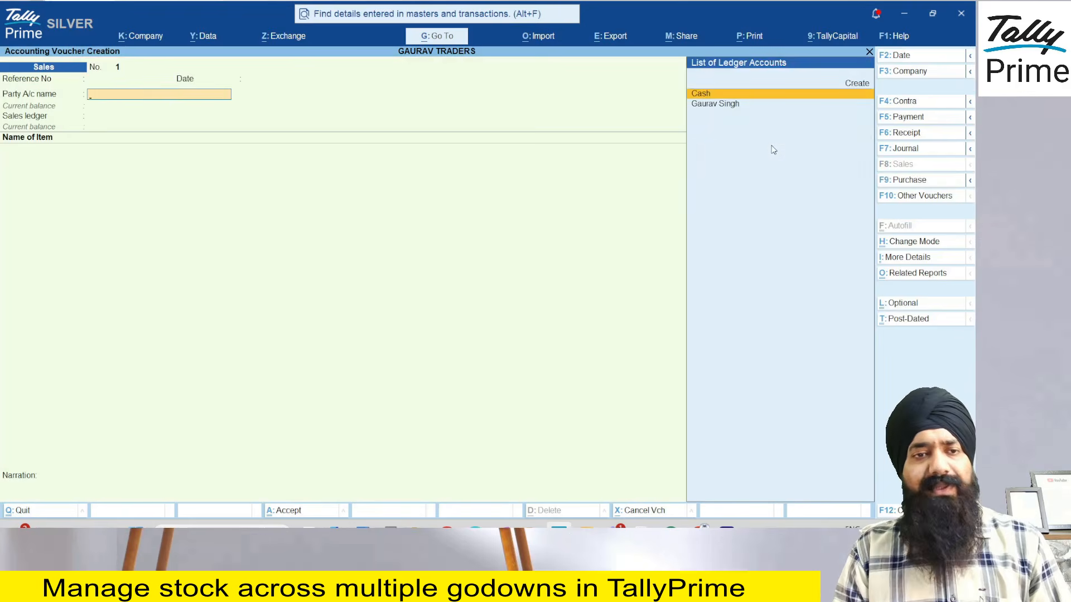
{"action": "key", "text": "Return"}
{"action": "key", "text": "ctrl+a"}
{"action": "type", "text": "Sa"}
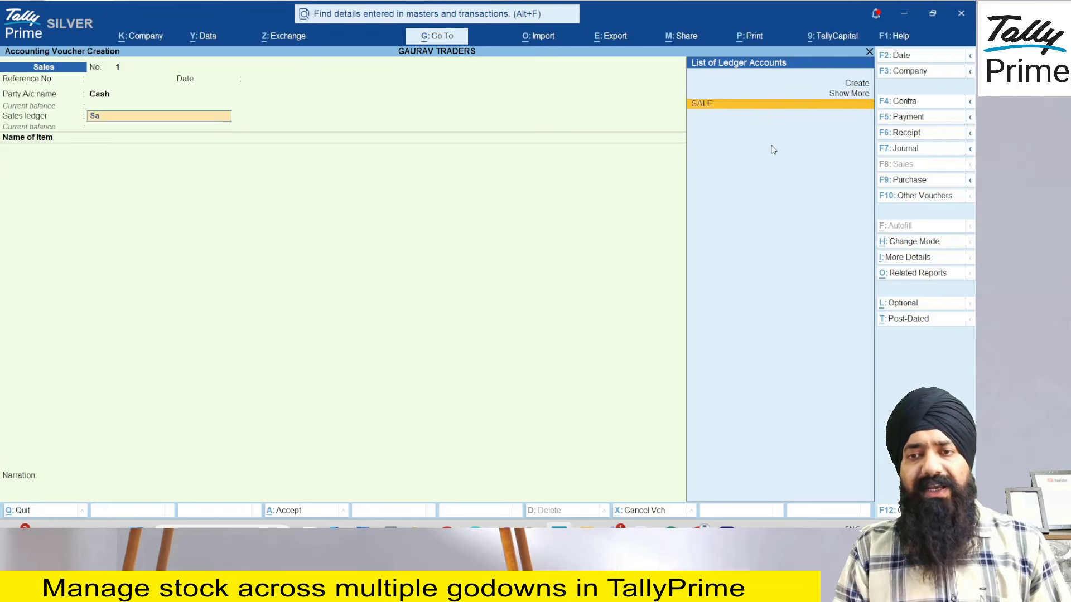
{"action": "key", "text": "Return"}
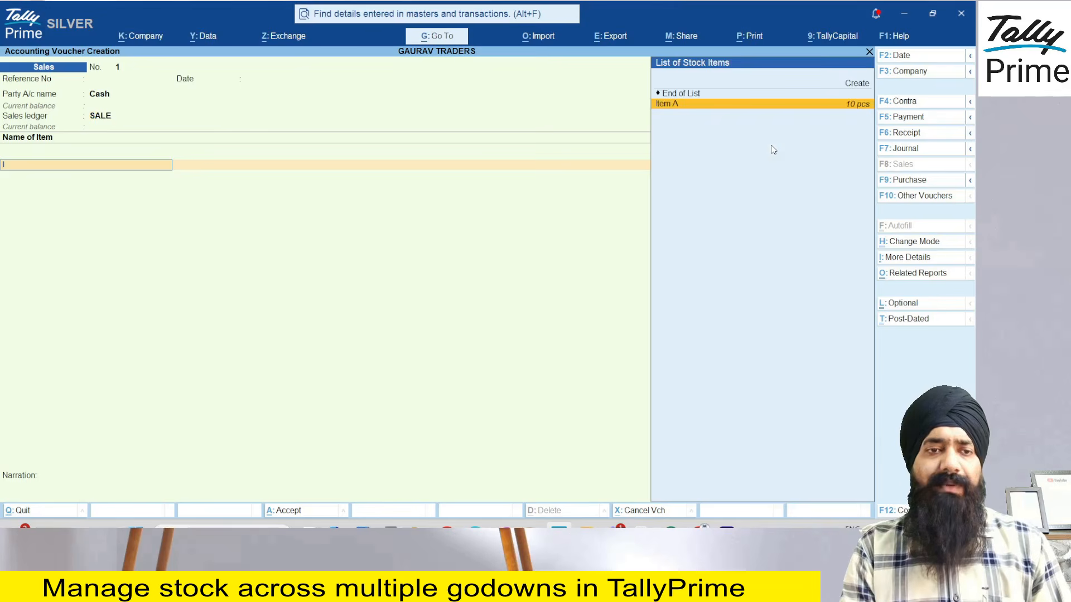
{"action": "type", "text": "Item"}
{"action": "key", "text": "Return"}
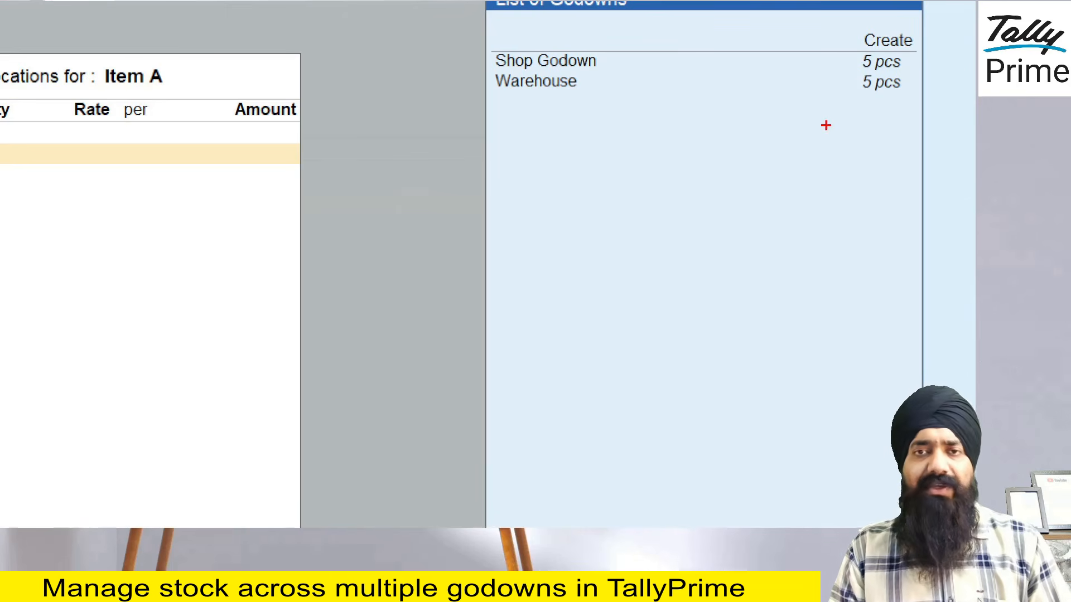
{"action": "left_click_drag", "start_coordinate": [449, 54], "coordinate": [485, 24]}
{"action": "left_click_drag", "start_coordinate": [457, 101], "coordinate": [473, 87]}
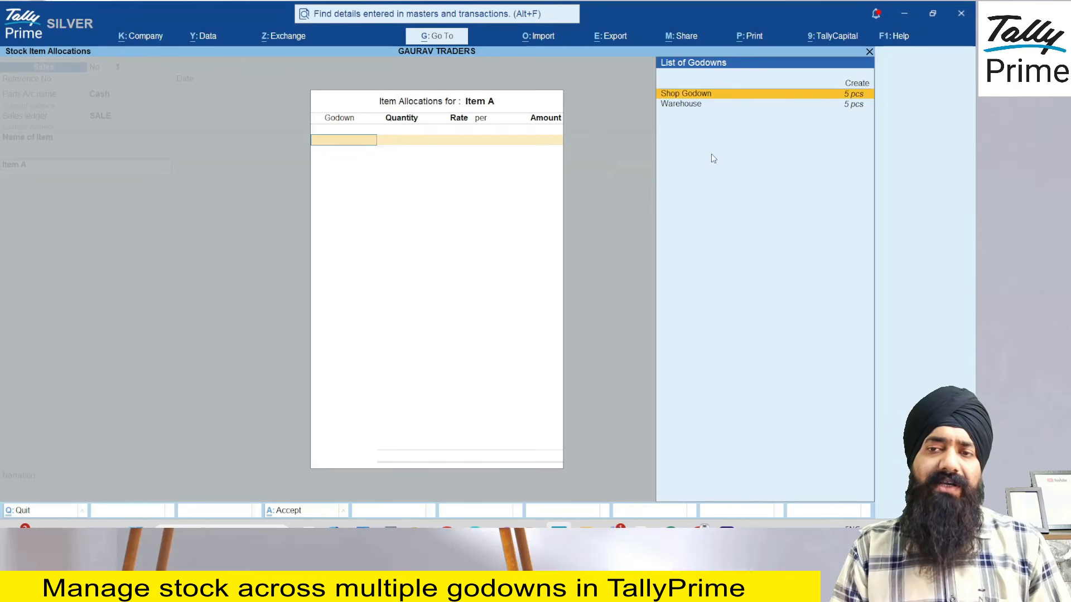
Allocate 1 pcs of Item A from Shop Godown at a rate of 5,000 and finish the item's allocations
{"action": "key", "text": "Return"}
{"action": "type", "text": "1"}
{"action": "key", "text": "Return"}
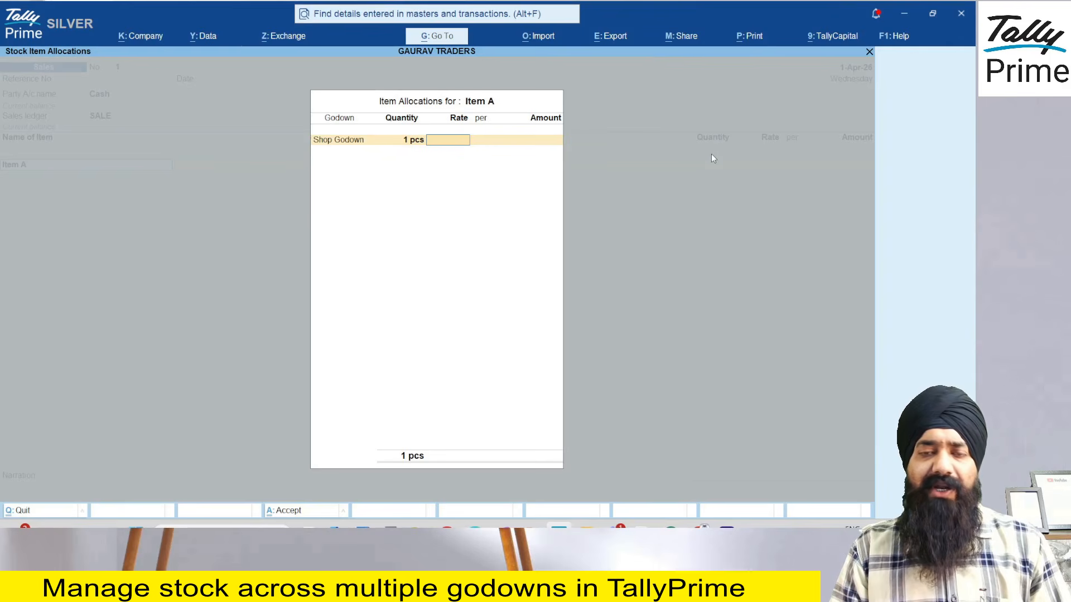
{"action": "type", "text": "5,000"}
{"action": "key", "text": "Return"}
{"action": "key", "text": "Return"}
{"action": "key", "text": "Return"}
{"action": "key", "text": "Return"}
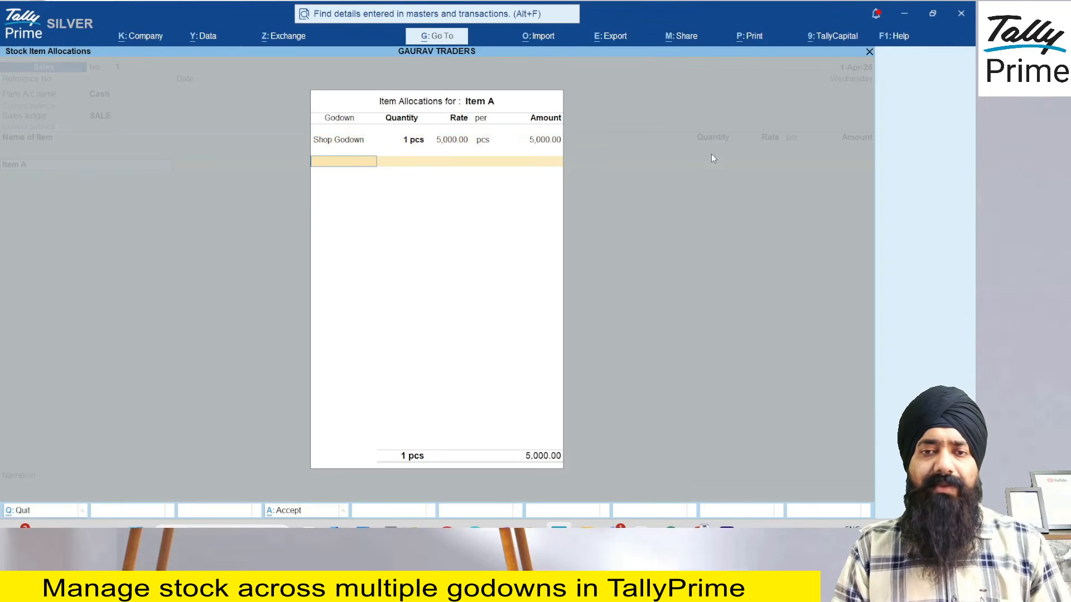
{"action": "key", "text": "Return"}
{"action": "key", "text": "Return"}
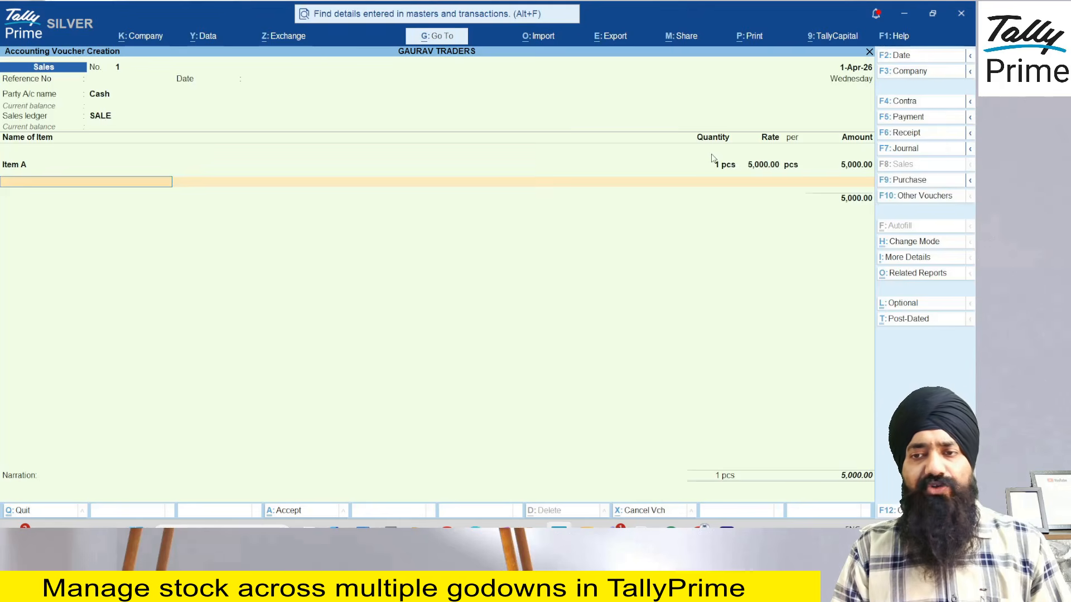
Add the CGST and SGST ledgers to the sales voucher and save it
{"action": "type", "text": "Cg"}
{"action": "key", "text": "Return"}
{"action": "key", "text": "Return"}
{"action": "type", "text": "Sgs"}
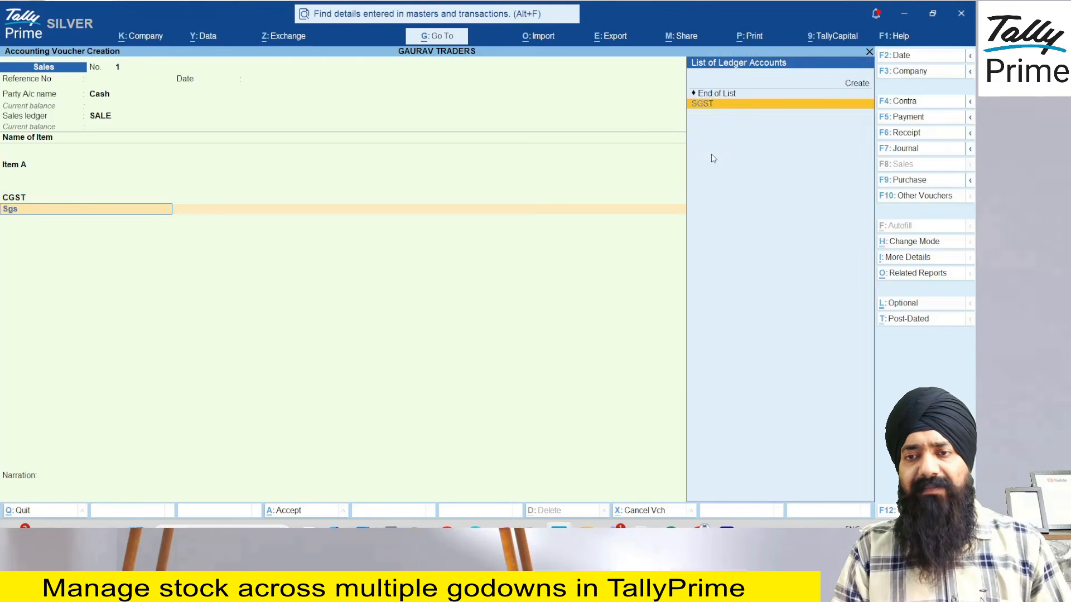
{"action": "key", "text": "Return"}
{"action": "key", "text": "ctrl+a"}
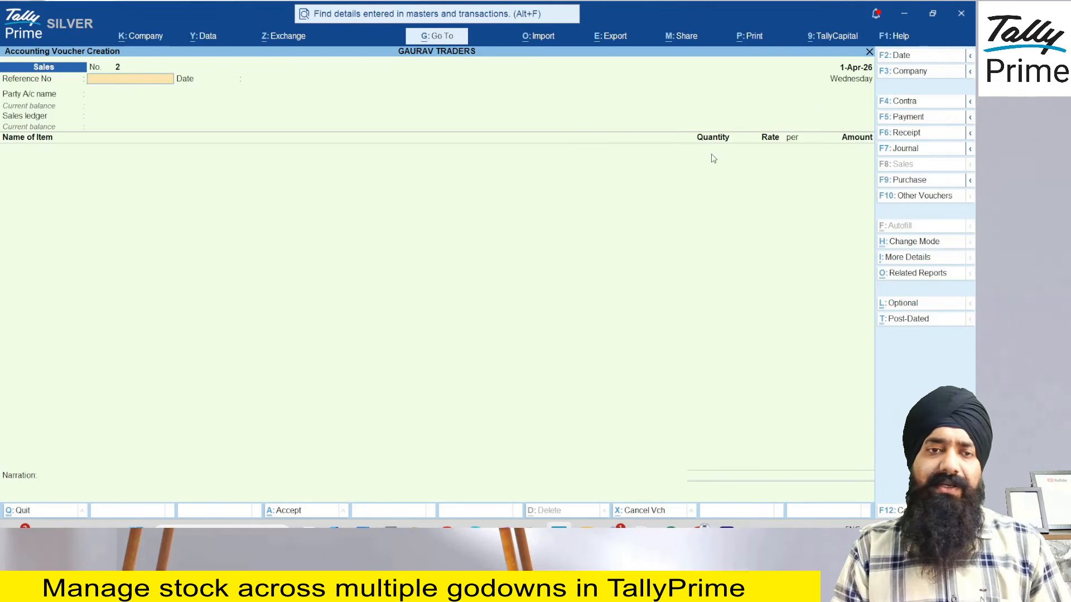
Open the Godown Summary report for the Primary godown from the new sales voucher
{"action": "key", "text": "alt+g"}
{"action": "type", "text": "God"}
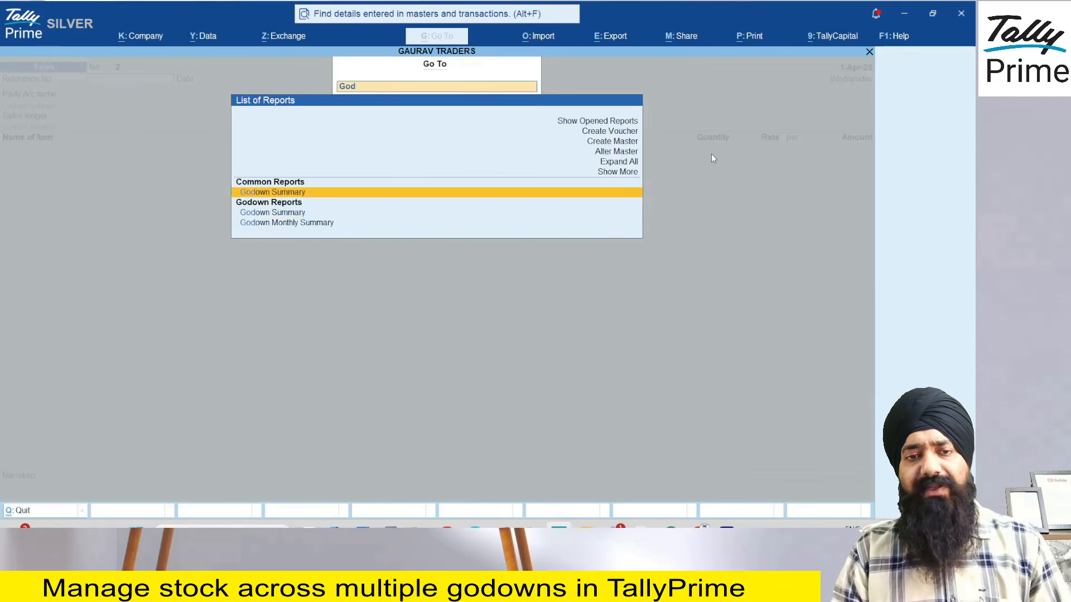
{"action": "key", "text": "Return"}
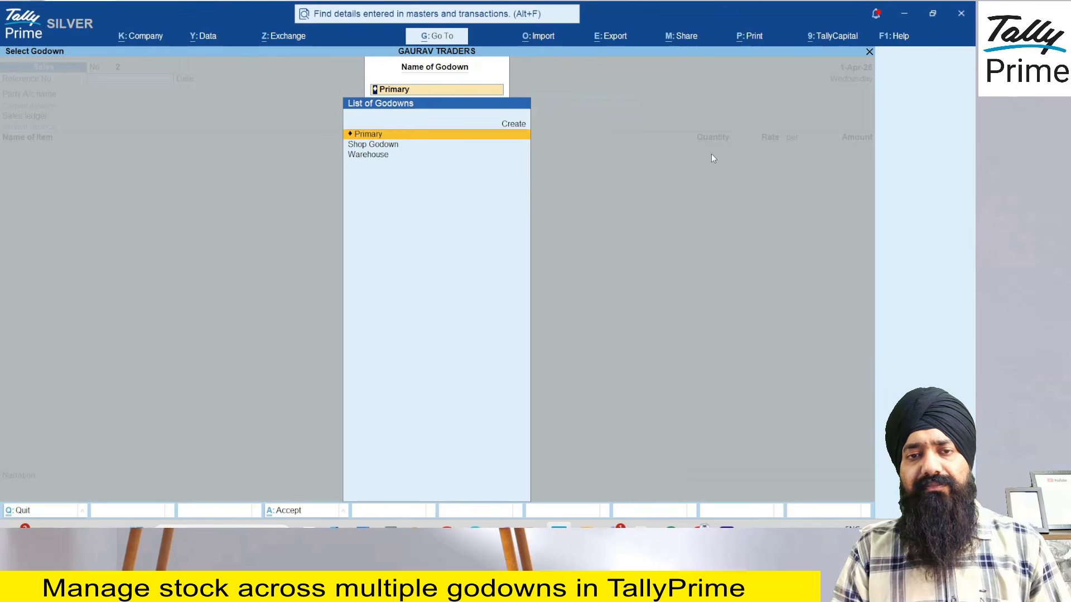
{"action": "key", "text": "Return"}
Examine the closing quantities of Shop Godown and Warehouse in the Godown Summary after the sale
{"action": "key", "text": "ctrl+1"}
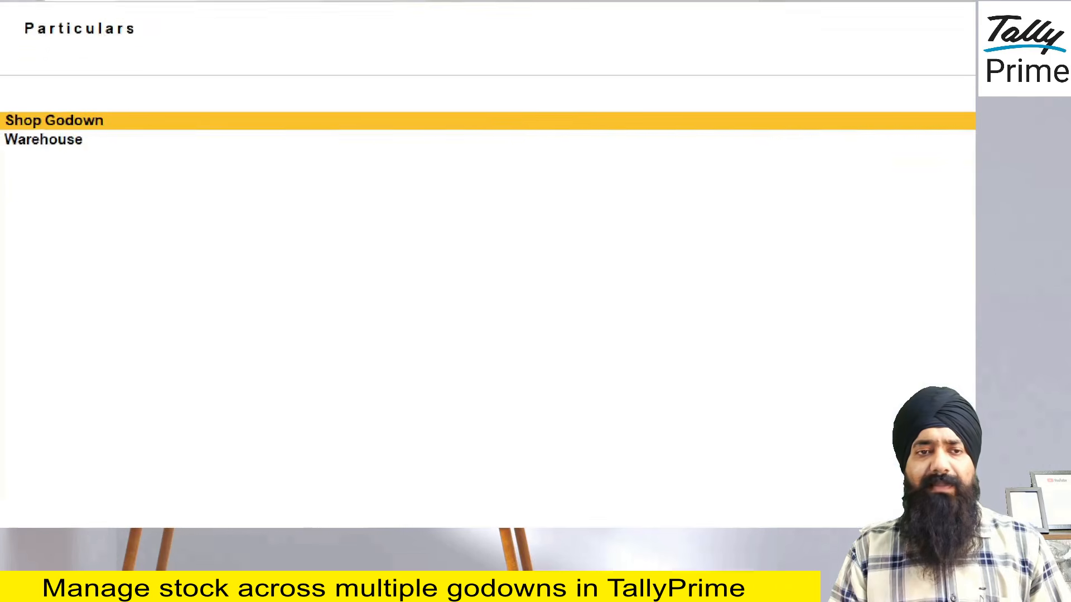
{"action": "left_click", "coordinate": [2, 138]}
{"action": "left_click_drag", "start_coordinate": [60, 81], "coordinate": [105, 72]}
{"action": "key", "text": "Escape"}
{"action": "key", "text": "ctrl+1"}
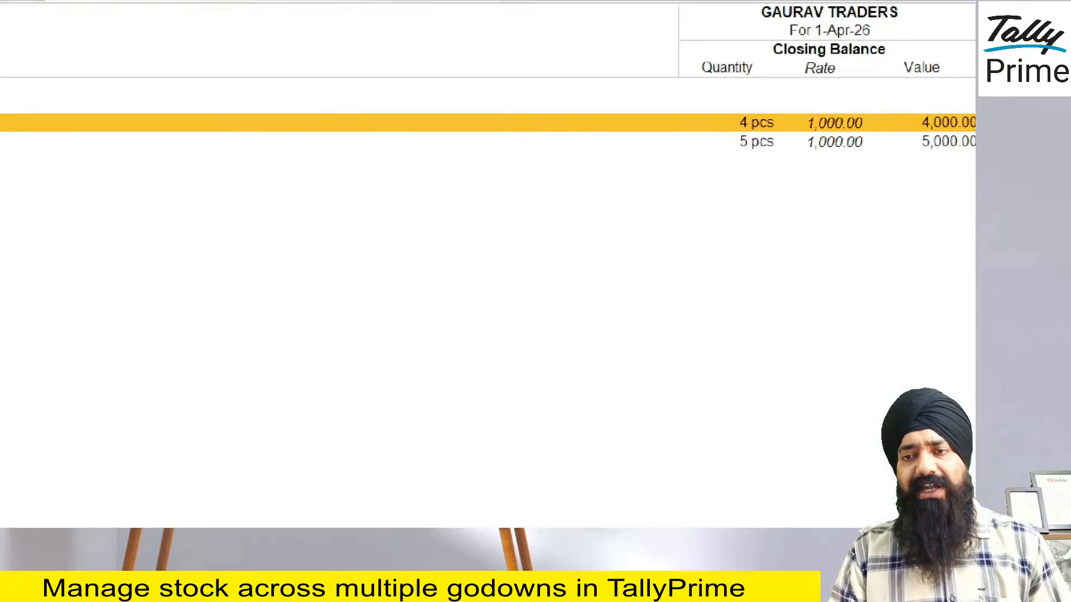
{"action": "left_click", "coordinate": [737, 136]}
{"action": "left_click_drag", "start_coordinate": [729, 97], "coordinate": [731, 84]}
{"action": "key", "text": "Escape"}
{"action": "left_click", "coordinate": [754, 135]}
{"action": "key", "text": "ctrl+1"}
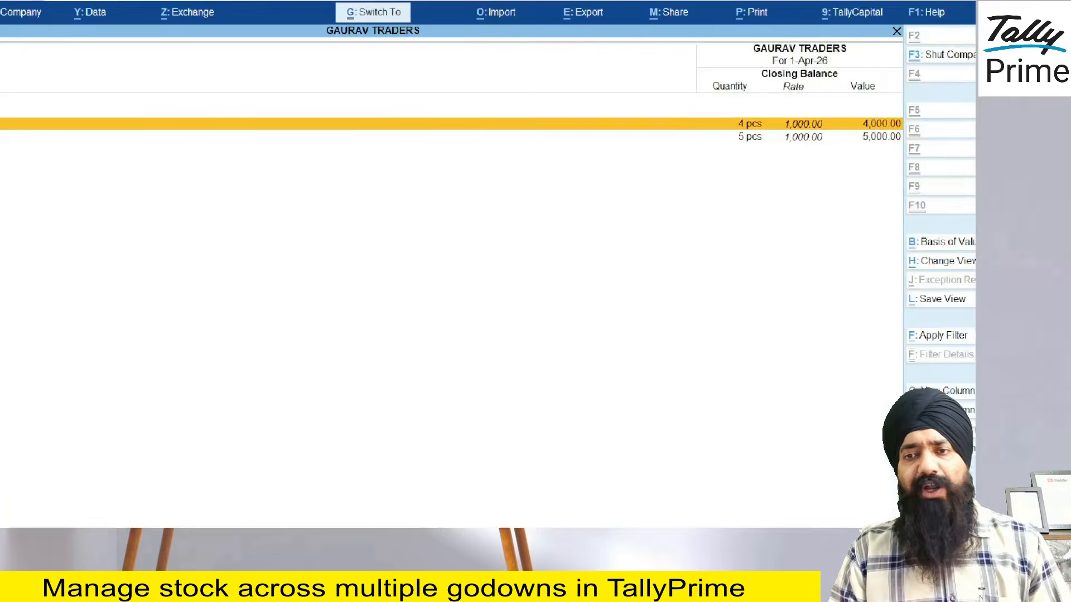
{"action": "left_click_drag", "start_coordinate": [737, 160], "coordinate": [788, 139]}
{"action": "key", "text": "Escape"}
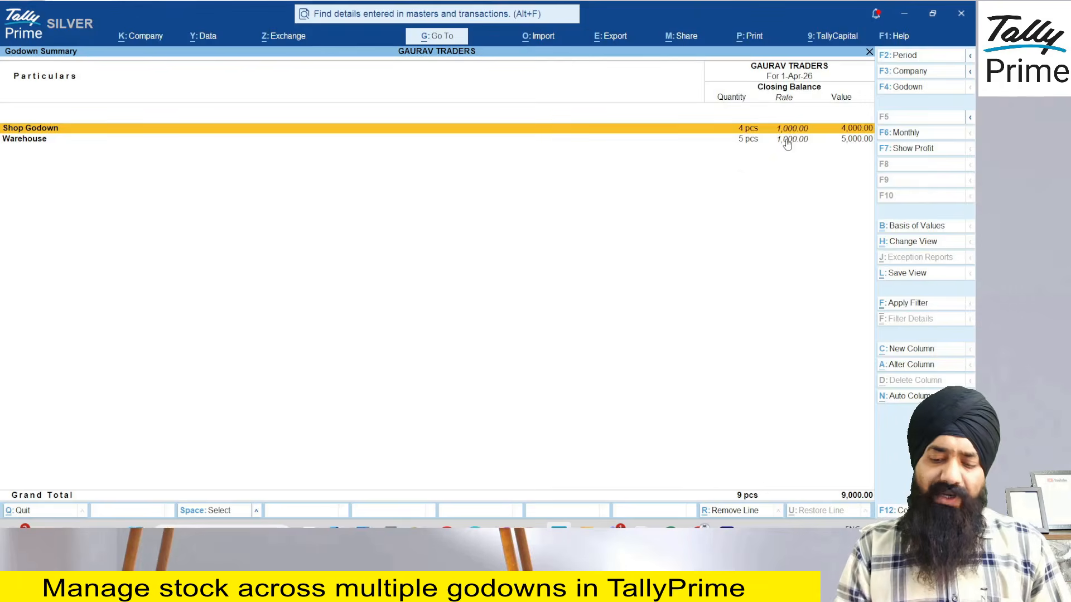
Configure the Godown Summary to show goods inwards and goods outwards by setting both options to Yes
{"action": "key", "text": "F12"}
{"action": "key", "text": "Down"}
{"action": "key", "text": "Down"}
{"action": "key", "text": "Down"}
{"action": "key", "text": "Down"}
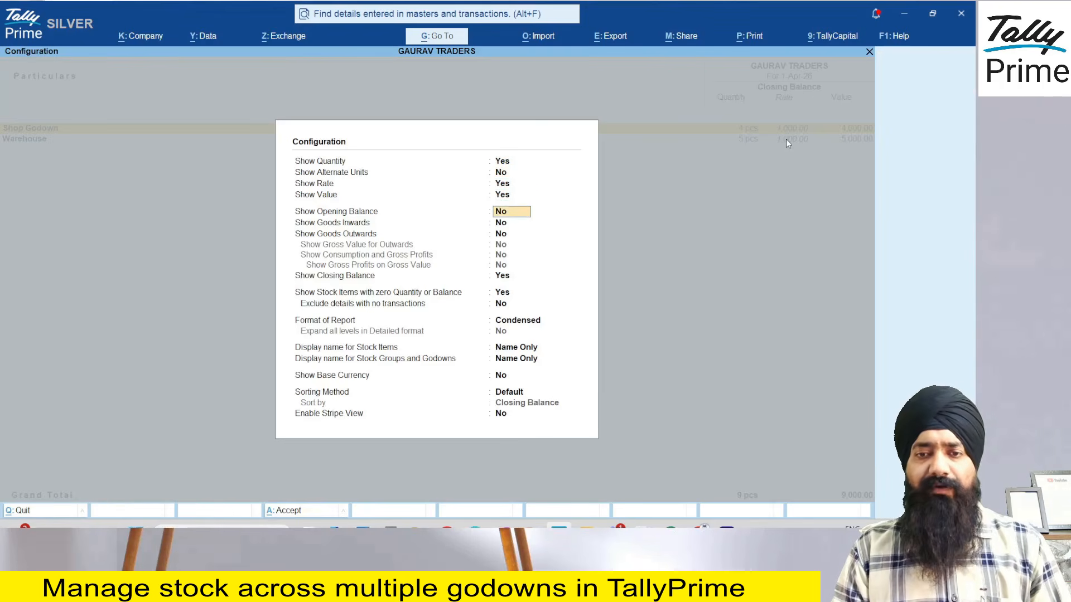
{"action": "key", "text": "Down"}
{"action": "key", "text": "y"}
{"action": "key", "text": "Return"}
{"action": "key", "text": "y"}
{"action": "key", "text": "Return"}
{"action": "key", "text": "ctrl+a"}
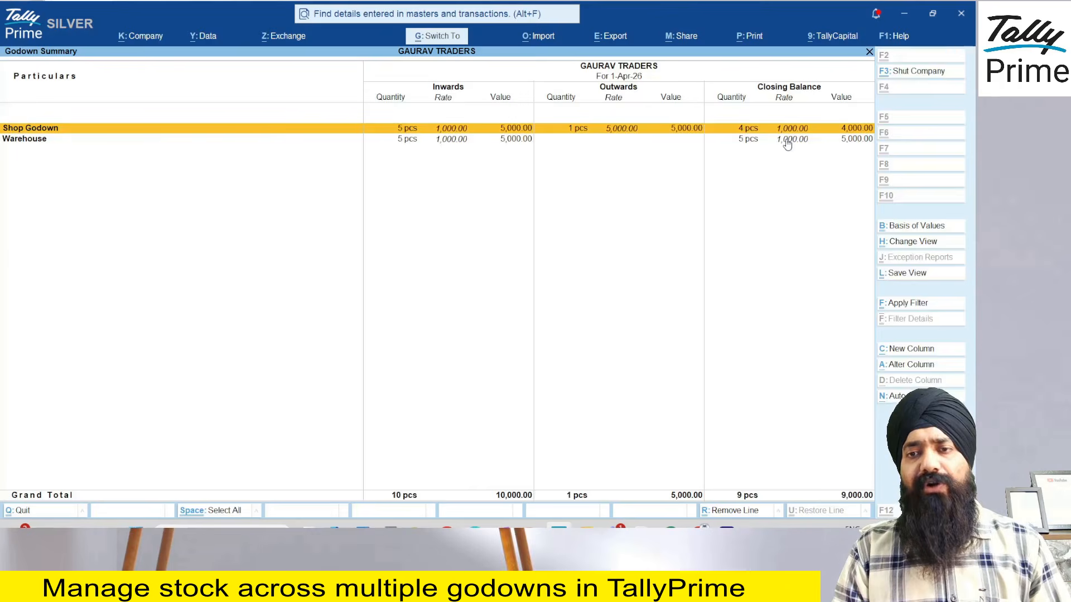
Compare the inwards and outwards quantities of Shop Godown and Warehouse in the Godown Summary
{"action": "key", "text": "ctrl+1"}
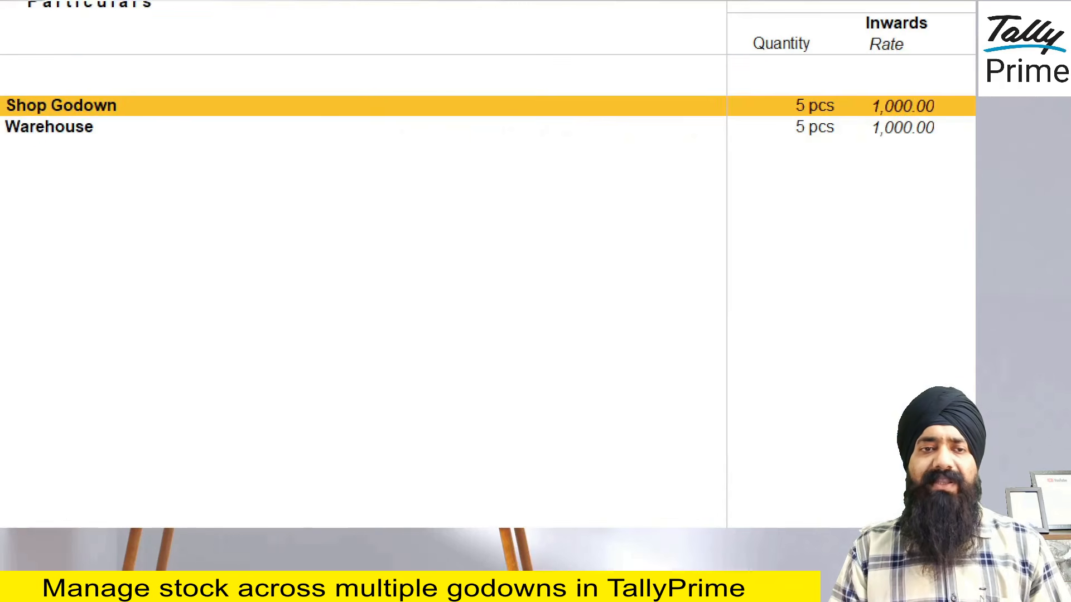
{"action": "left_click", "coordinate": [55, 123]}
{"action": "left_click_drag", "start_coordinate": [83, 63], "coordinate": [172, 82]}
{"action": "key", "text": "Escape"}
{"action": "key", "text": "ctrl+1"}
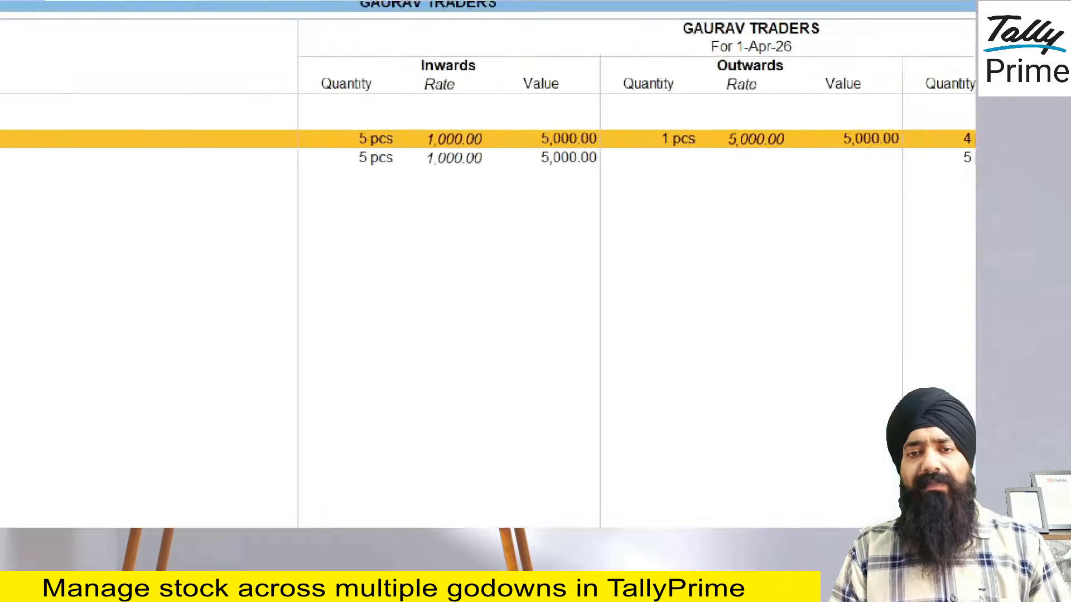
{"action": "left_click", "coordinate": [386, 108]}
{"action": "left_click_drag", "start_coordinate": [386, 110], "coordinate": [416, 105]}
{"action": "left_click_drag", "start_coordinate": [696, 100], "coordinate": [812, 78]}
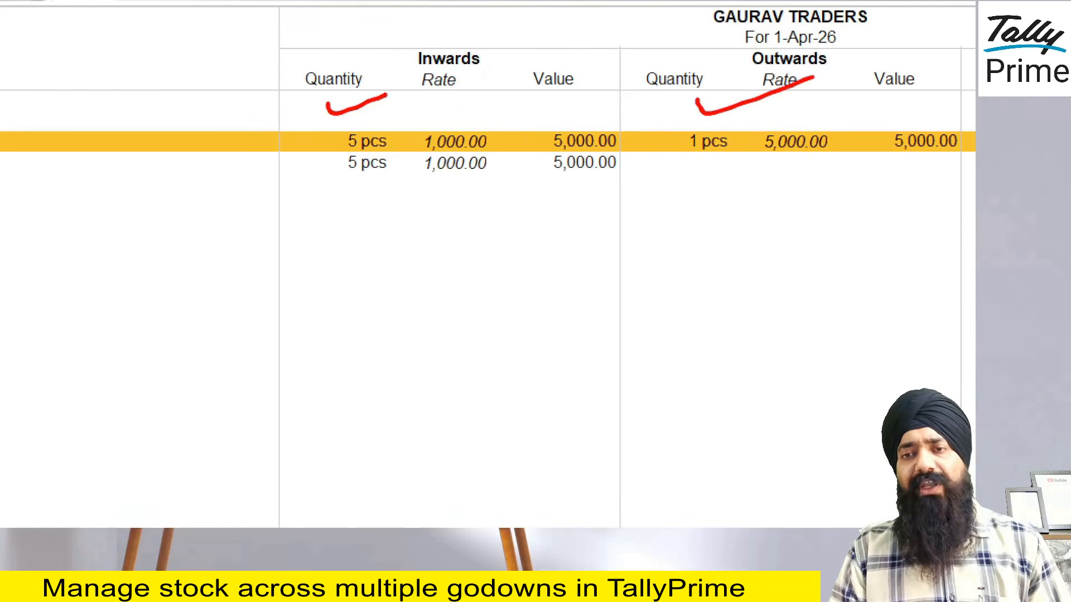
{"action": "key", "text": "Escape"}
Drill down through Shop Godown, Item A and April to examine the purchase and sales vouchers behind the stock movement
{"action": "key", "text": "Return"}
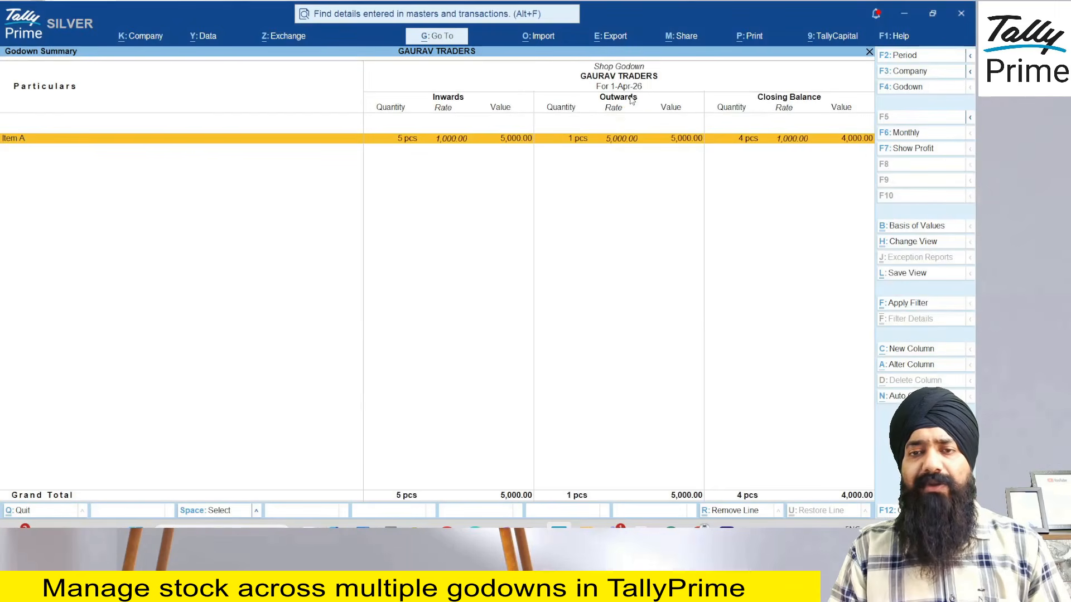
{"action": "key", "text": "Return"}
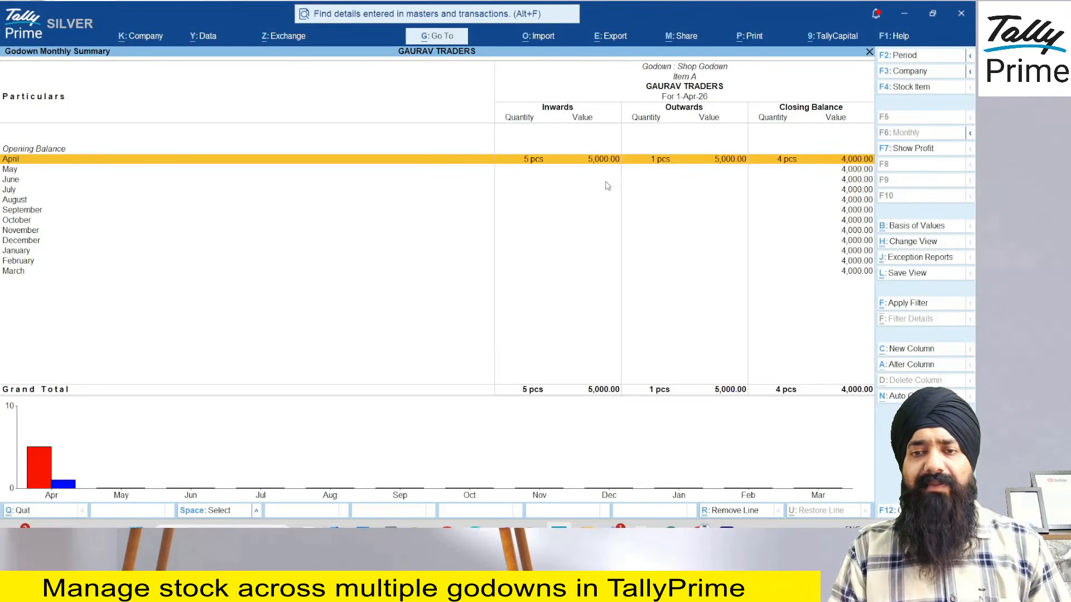
{"action": "key", "text": "Return"}
{"action": "key", "text": "ctrl+1"}
{"action": "left_click_drag", "start_coordinate": [550, 89], "coordinate": [751, 58]}
{"action": "mouse_move", "coordinate": [399, 163]}
{"action": "left_mouse_down"}
{"action": "mouse_move", "coordinate": [378, 173]}
{"action": "mouse_move", "coordinate": [459, 151]}
{"action": "left_mouse_up"}
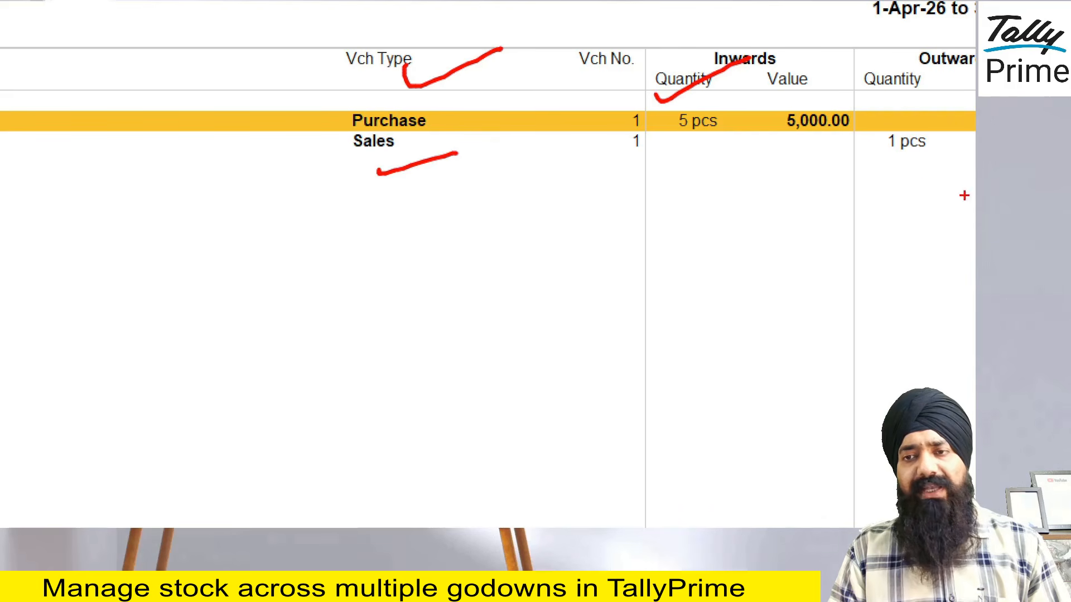
{"action": "mouse_move", "coordinate": [891, 162]}
{"action": "left_mouse_down"}
{"action": "mouse_move", "coordinate": [973, 167]}
{"action": "mouse_move", "coordinate": [975, 157]}
{"action": "left_mouse_up"}
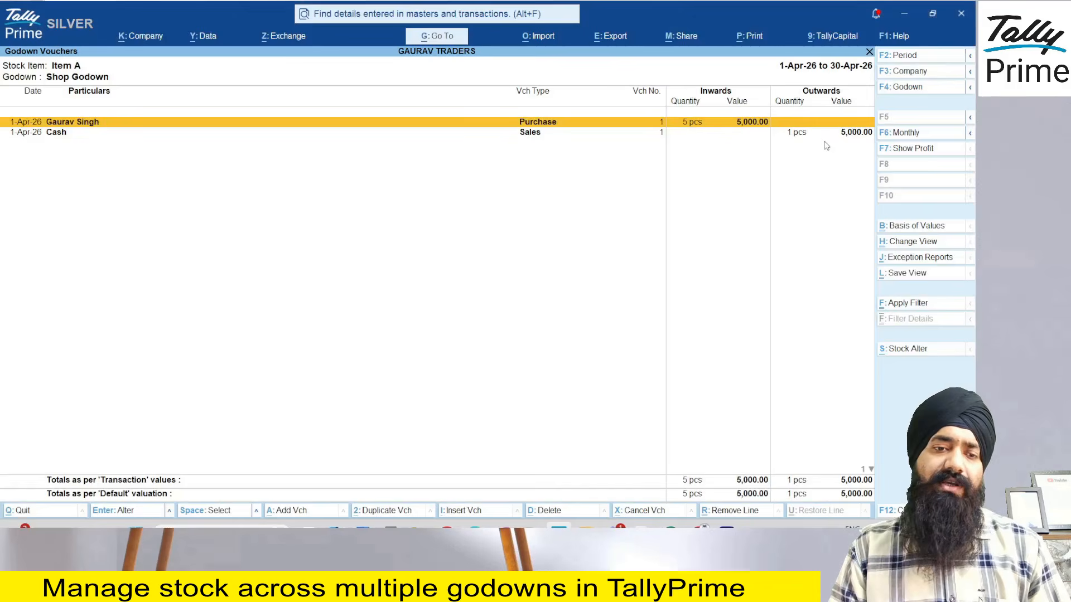
Back out of the drilled-down reports to the godown selection and review the Shop Godown and Warehouse entries
{"action": "key", "text": "Escape"}
{"action": "key", "text": "Escape"}
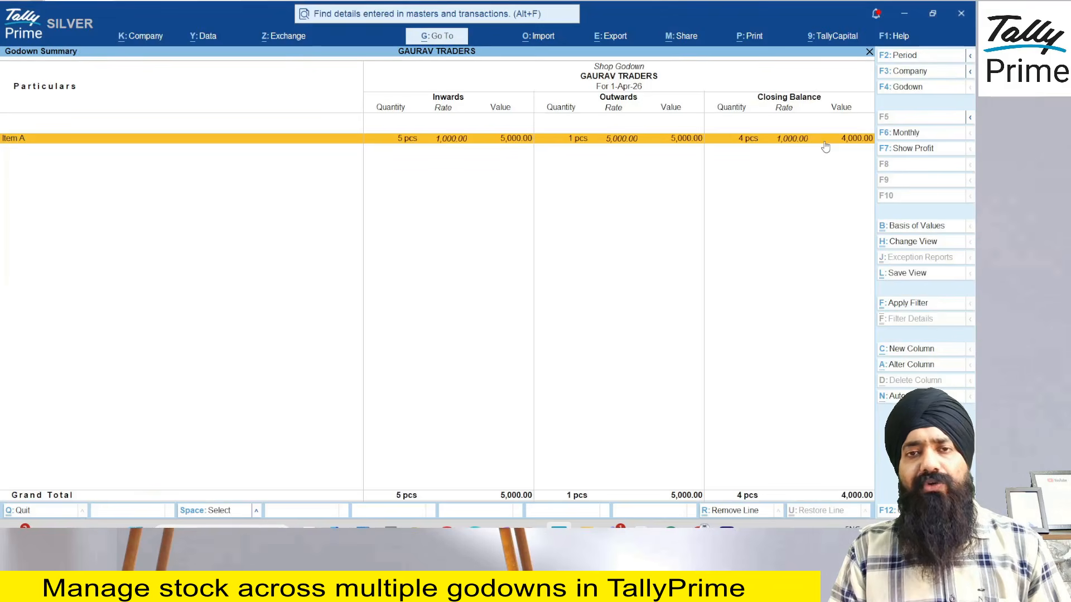
{"action": "key", "text": "Escape"}
{"action": "key", "text": "Escape"}
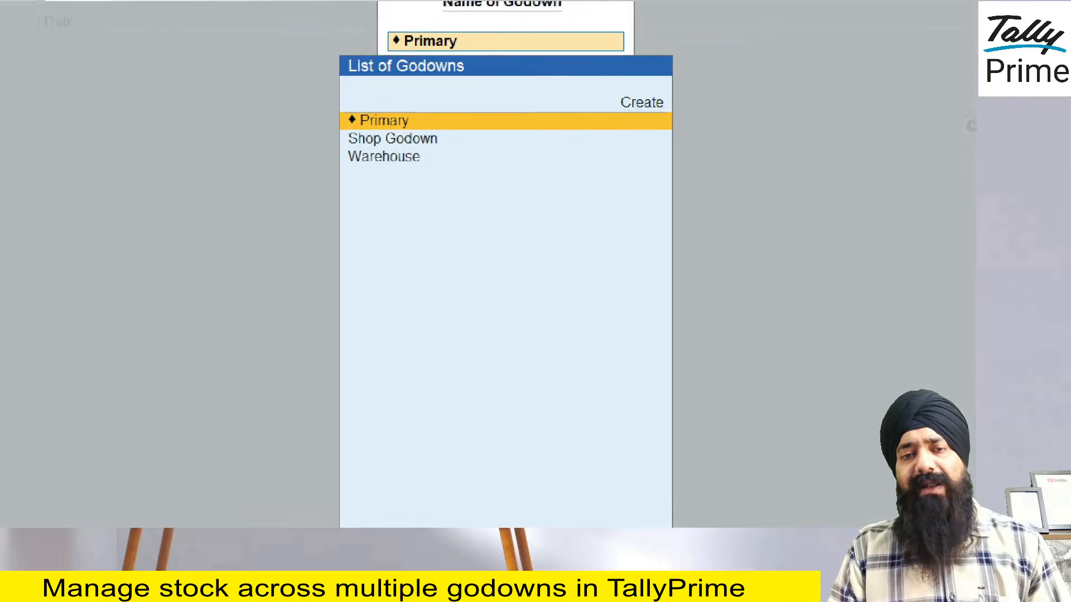
{"action": "left_click", "coordinate": [347, 151]}
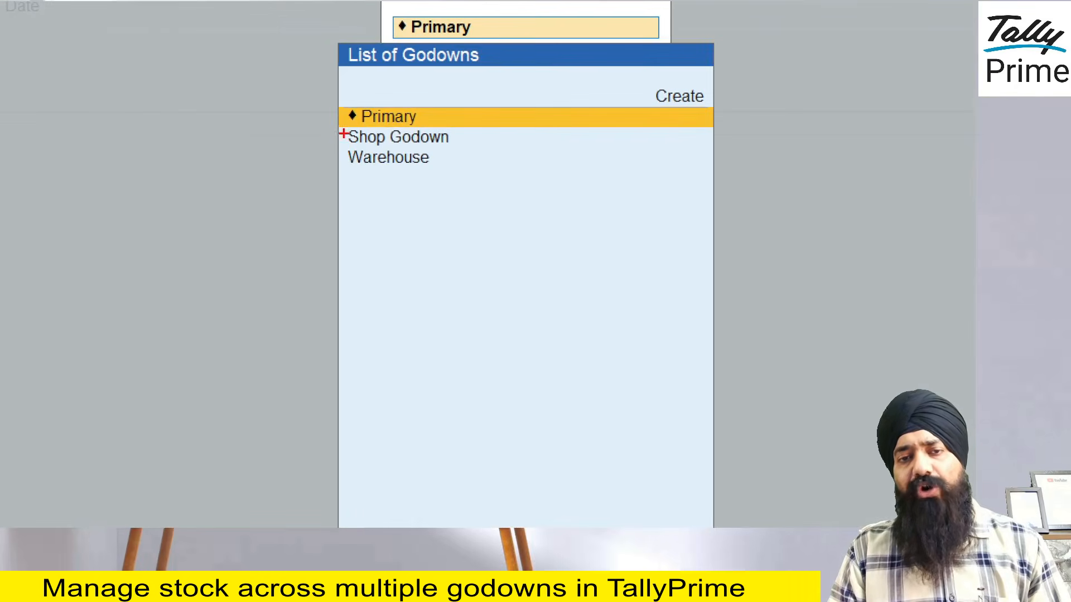
{"action": "left_click_drag", "start_coordinate": [327, 129], "coordinate": [341, 129]}
{"action": "mouse_move", "coordinate": [421, 130]}
{"action": "left_mouse_down"}
{"action": "mouse_move", "coordinate": [478, 144]}
{"action": "mouse_move", "coordinate": [452, 154]}
{"action": "left_mouse_up"}
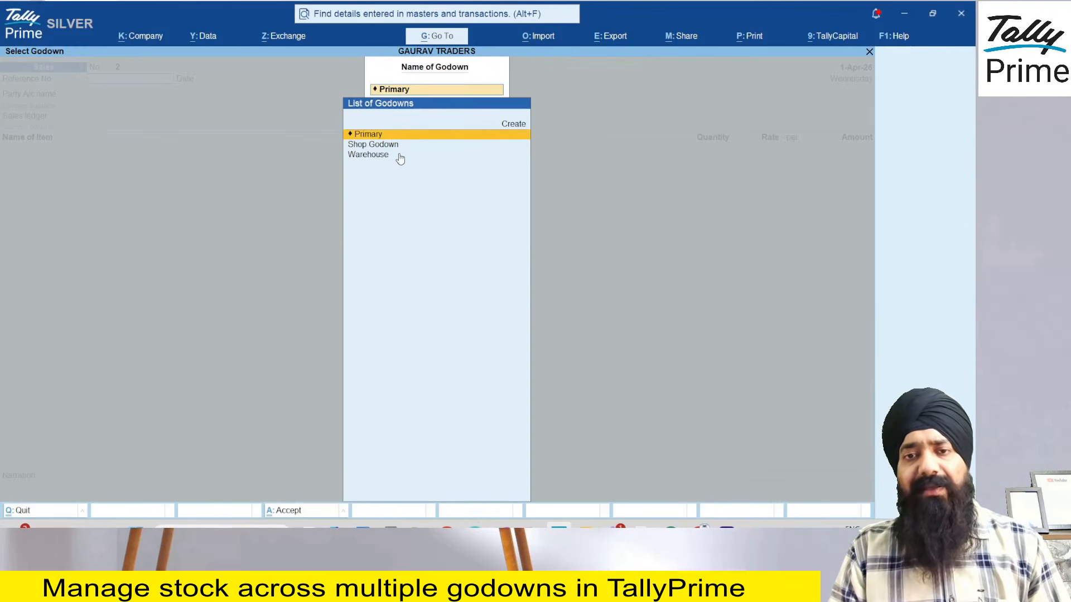
Create a godown named Tv Stock under Shop Godown, leaving the alias and address blank
{"action": "key", "text": "Up"}
{"action": "key", "text": "Return"}
{"action": "type", "text": "Tv Stock"}
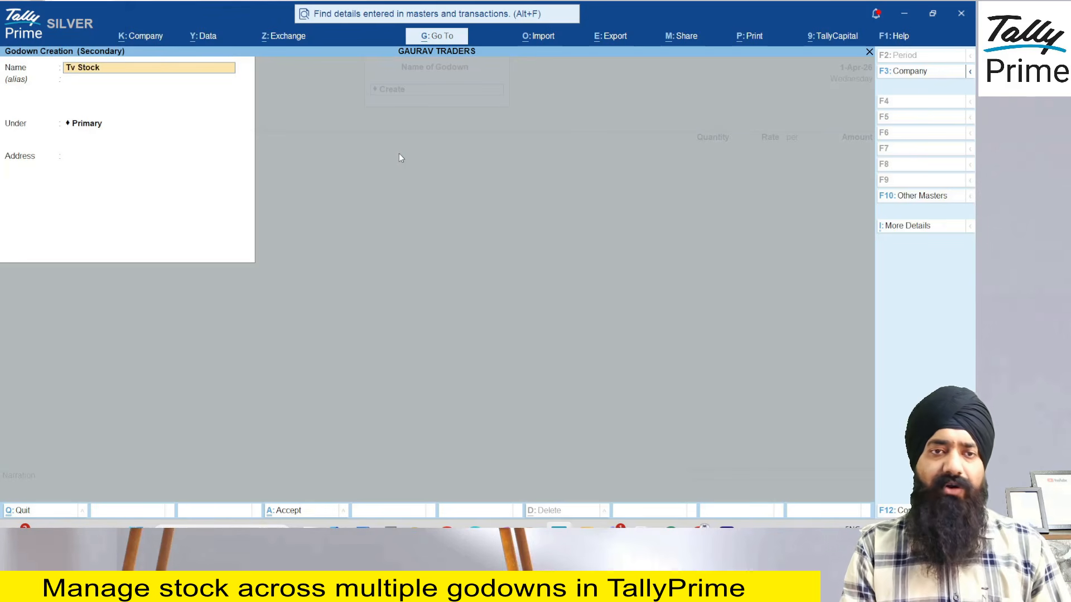
{"action": "key", "text": "Return"}
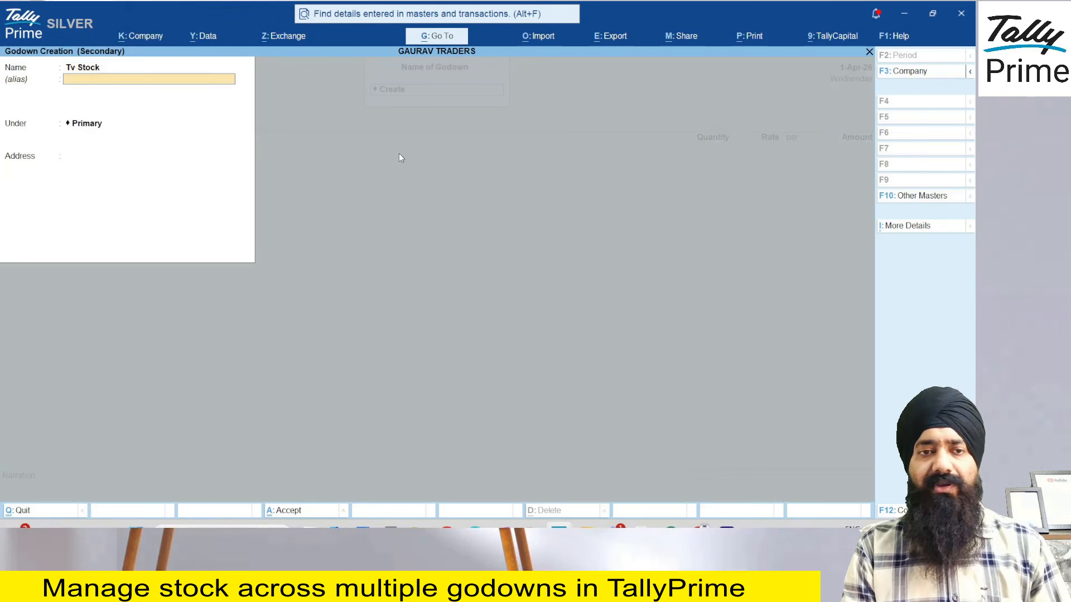
{"action": "key", "text": "Return"}
{"action": "key", "text": "Down"}
{"action": "key", "text": "Return"}
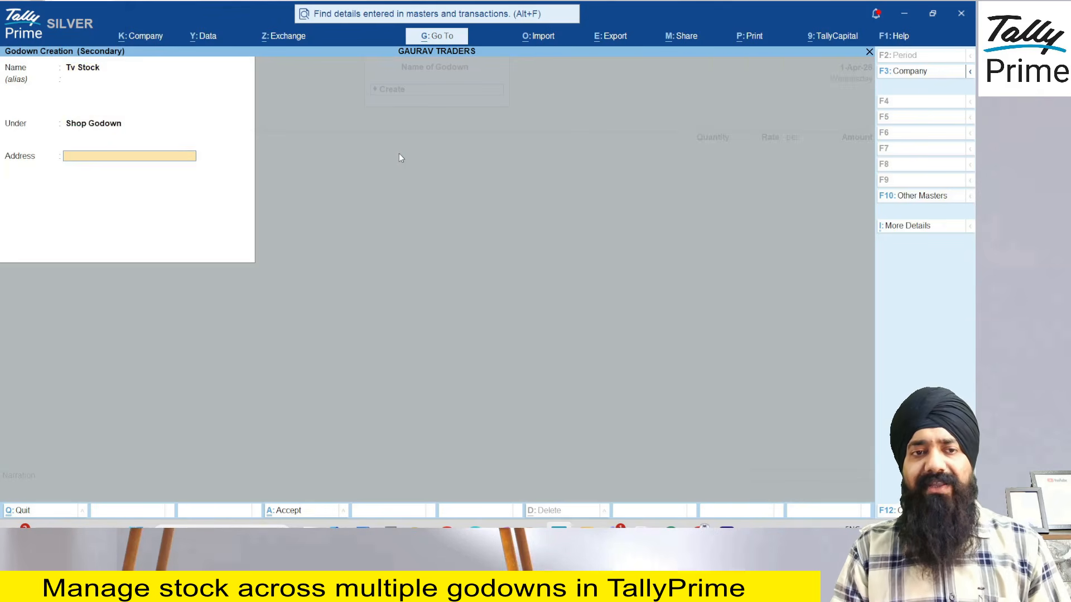
{"action": "key", "text": "ctrl+1"}
{"action": "left_click", "coordinate": [119, 75]}
{"action": "mouse_move", "coordinate": [146, 4]}
{"action": "left_mouse_down"}
{"action": "mouse_move", "coordinate": [296, 59]}
{"action": "mouse_move", "coordinate": [263, 16]}
{"action": "left_mouse_up"}
{"action": "key", "text": "Escape"}
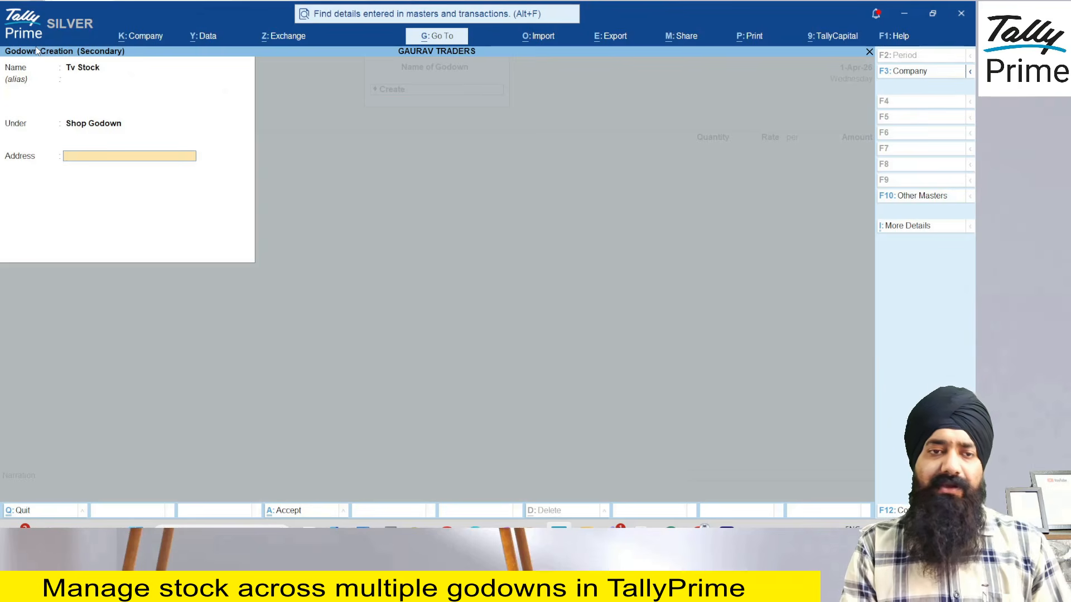
{"action": "key", "text": "ctrl+a"}
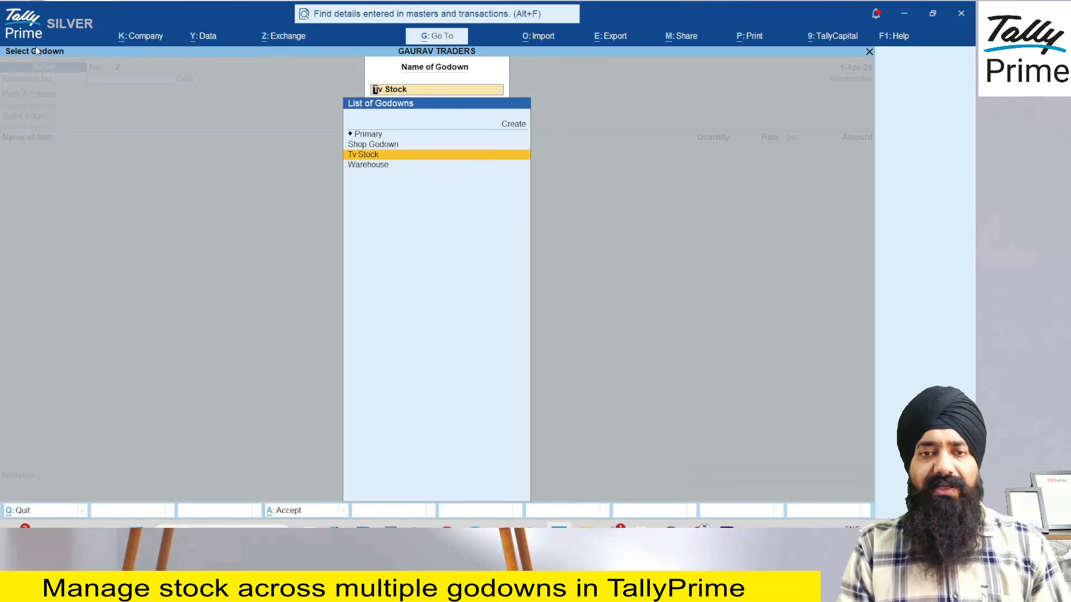
Start creating another godown from the godown selection and name it AC Stock
{"action": "key", "text": "Up"}
{"action": "key", "text": "Up"}
{"action": "key", "text": "Up"}
{"action": "key", "text": "Return"}
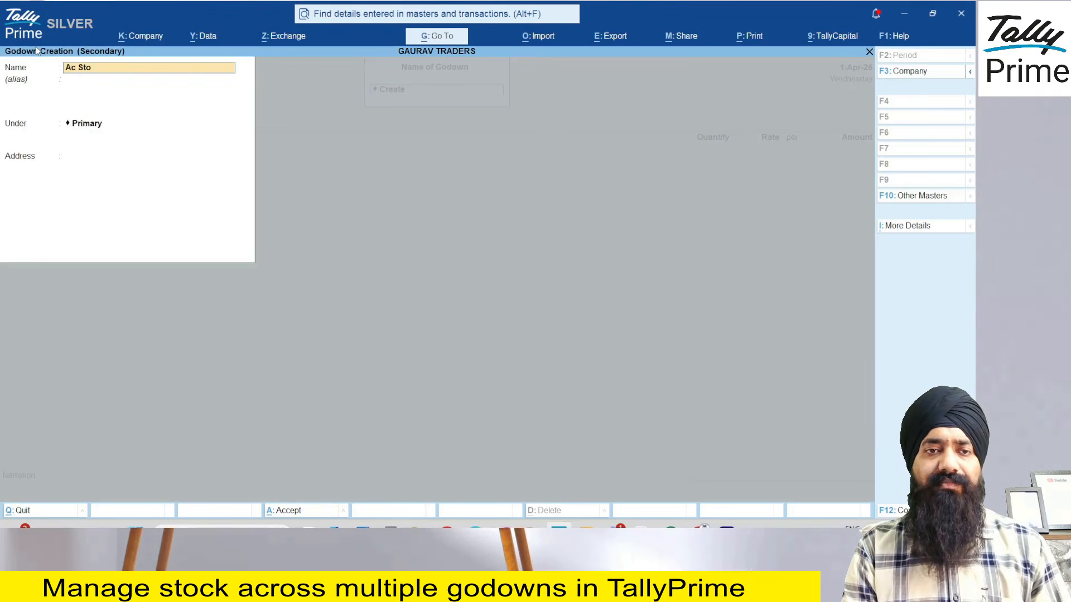
{"action": "key", "text": "Caps_Lock"}
{"action": "key", "text": "BackSpace"}
{"action": "key", "text": "BackSpace"}
{"action": "key", "text": "BackSpace"}
{"action": "key", "text": "BackSpace"}
{"action": "key", "text": "BackSpace"}
{"action": "key", "text": "BackSpace"}
{"action": "key", "text": "BackSpace"}
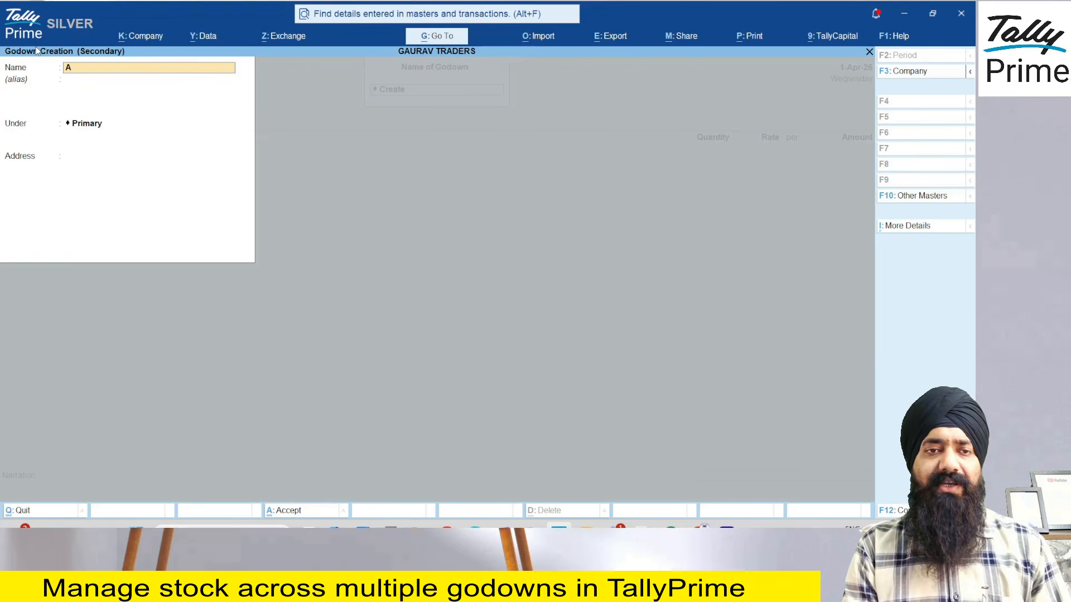
{"action": "type", "text": "C ST"}
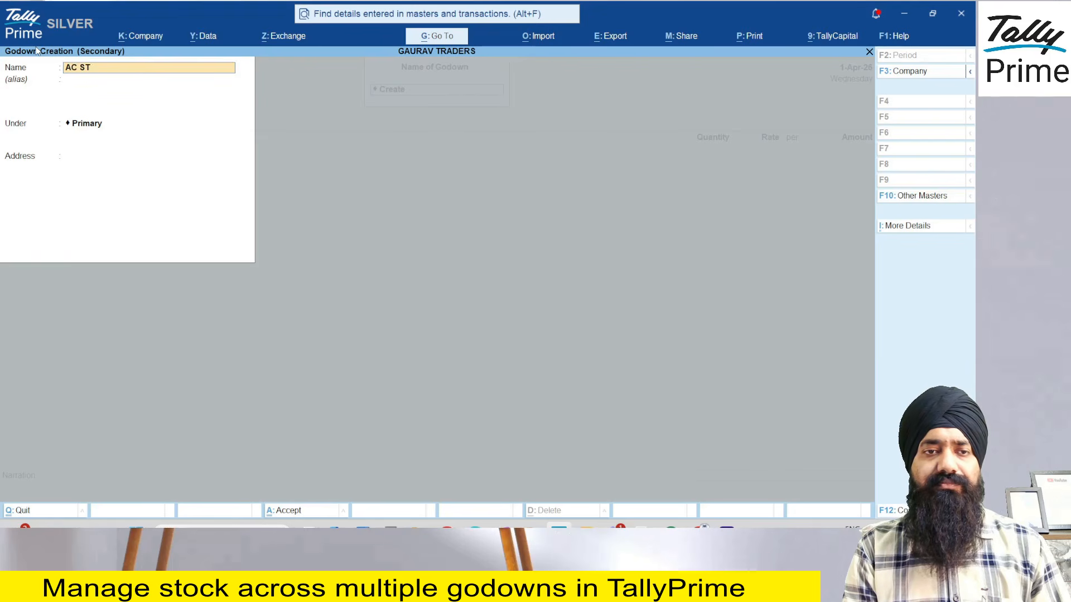
{"action": "type", "text": "OCK"}
{"action": "key", "text": "Caps_Lock"}
{"action": "key", "text": "BackSpace"}
{"action": "key", "text": "BackSpace"}
{"action": "key", "text": "BackSpace"}
{"action": "type", "text": "ock"}
{"action": "key", "text": "Return"}
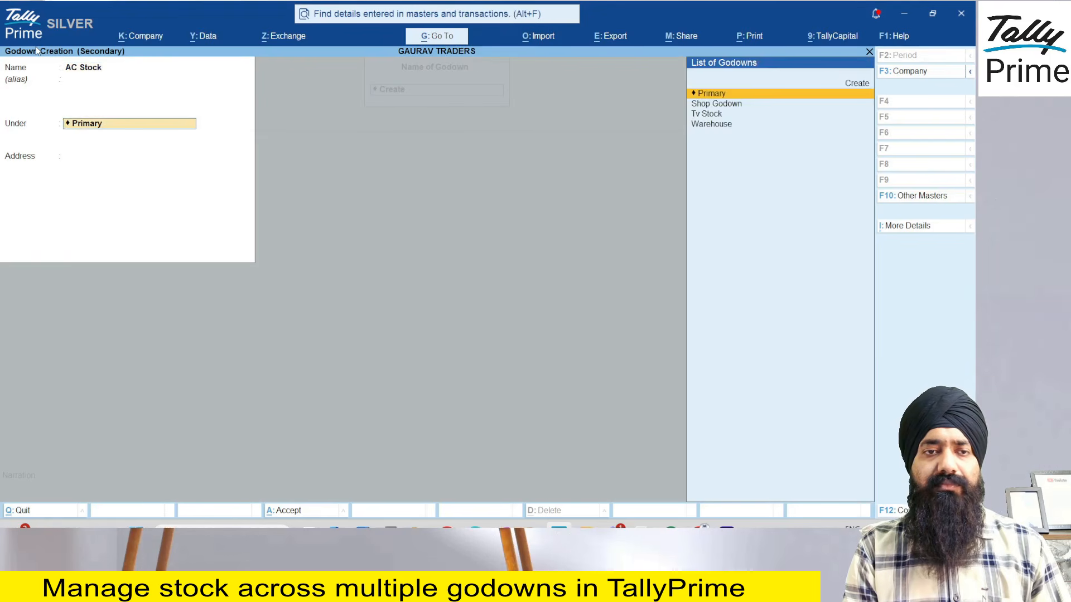
Place the AC Stock godown under Shop Godown, save it, and return to the blank sales voucher
{"action": "key", "text": "Down"}
{"action": "key", "text": "Return"}
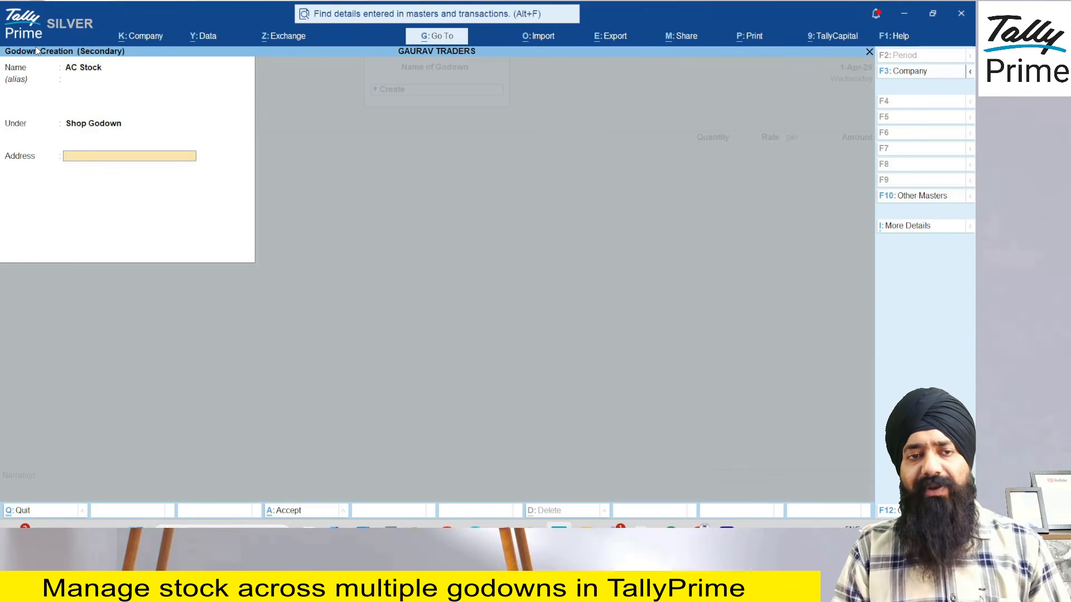
{"action": "key", "text": "ctrl+a"}
{"action": "key", "text": "Escape"}
{"action": "key", "text": "Escape"}
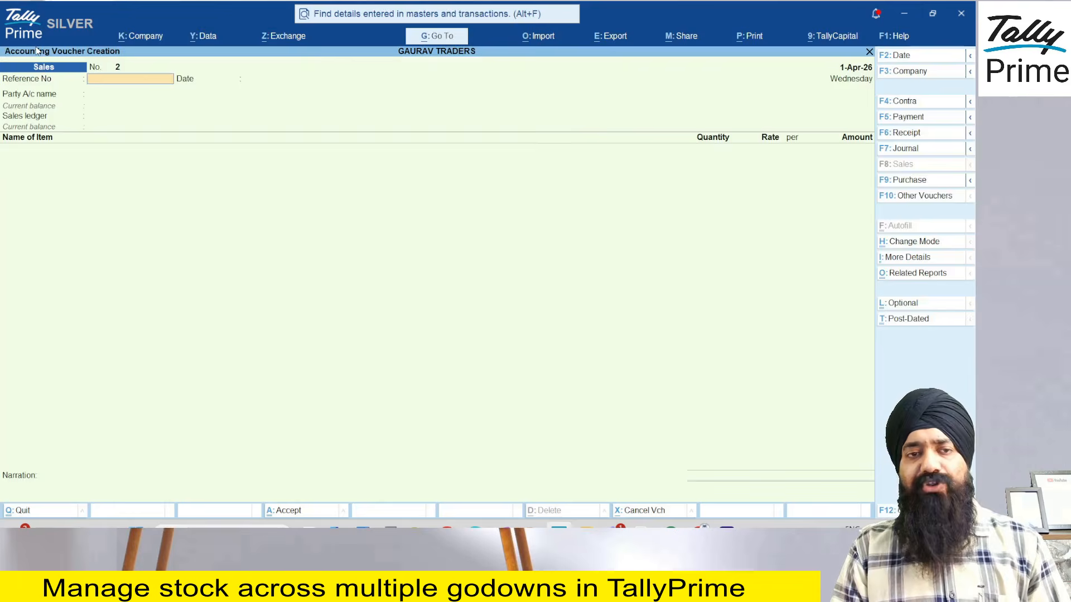
Choose the supplier's ledger as party with its default details, switch to a purchase voucher, and use the Purchase ledger
{"action": "key", "text": "Return"}
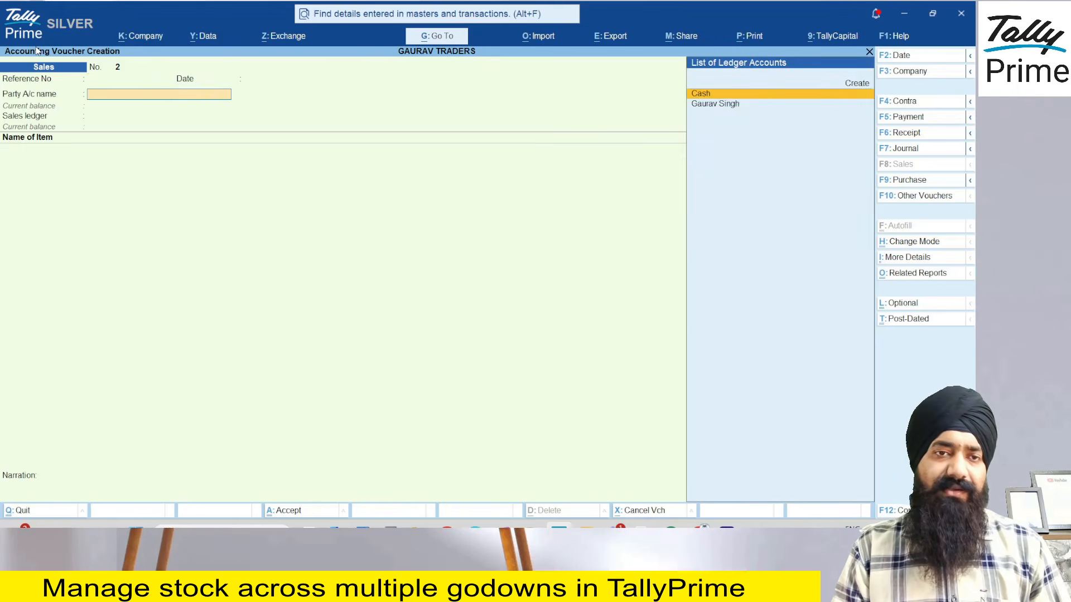
{"action": "key", "text": "Down"}
{"action": "key", "text": "Return"}
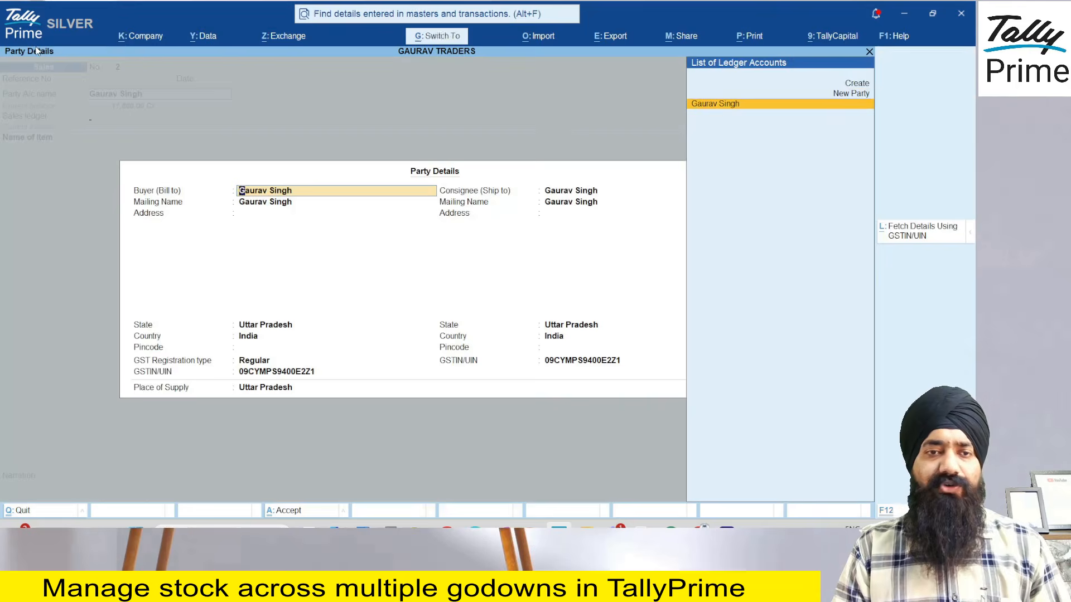
{"action": "key", "text": "ctrl+a"}
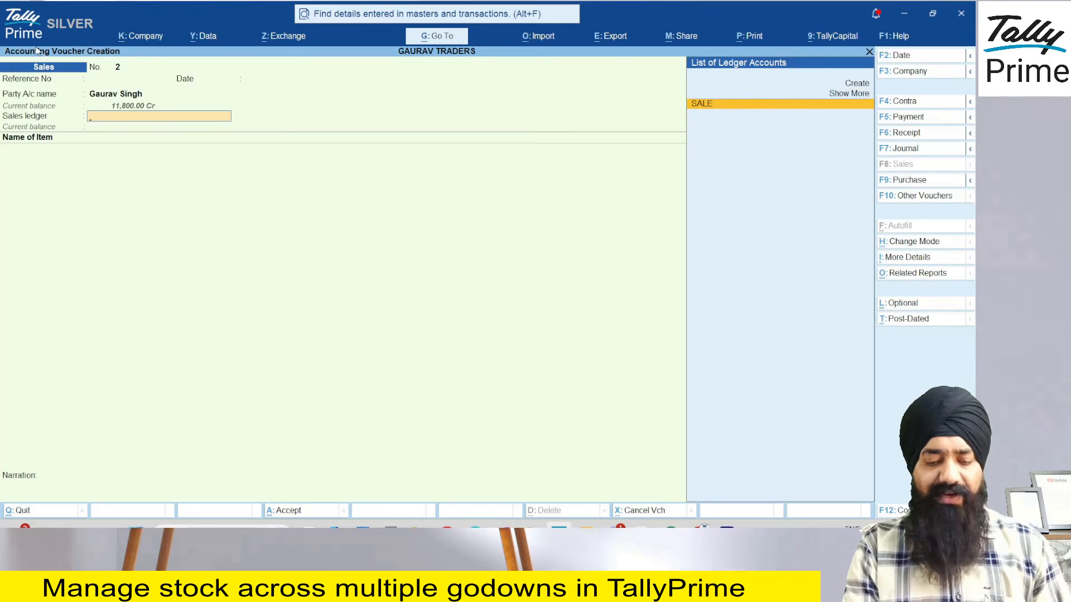
{"action": "key", "text": "F9"}
{"action": "key", "text": "Return"}
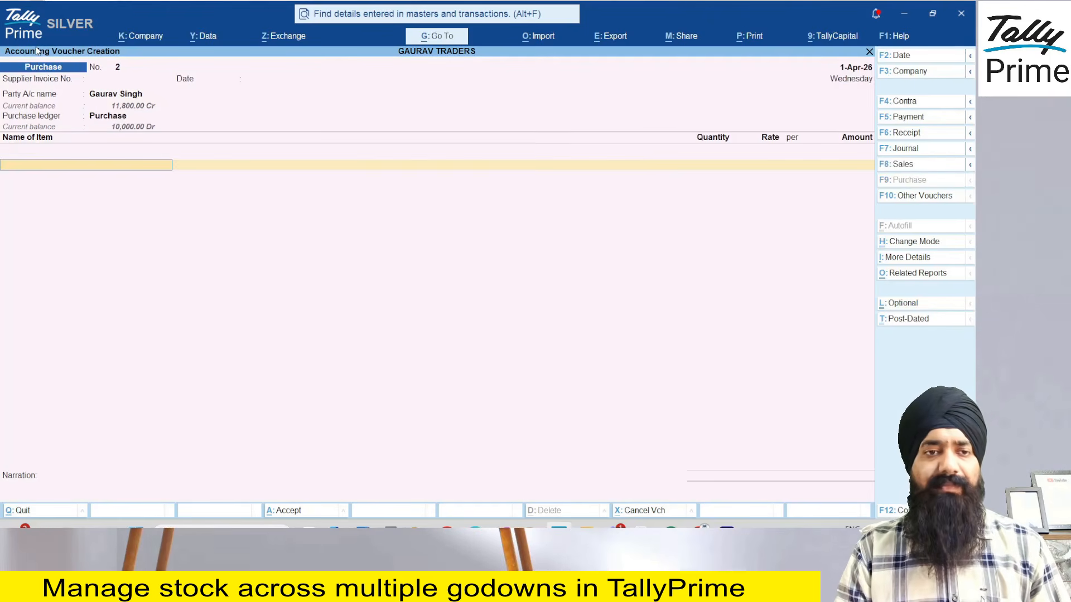
Create a stock item named Tv under Primary with pcs as its unit, keeping the default GST details
{"action": "key", "text": "alt+c"}
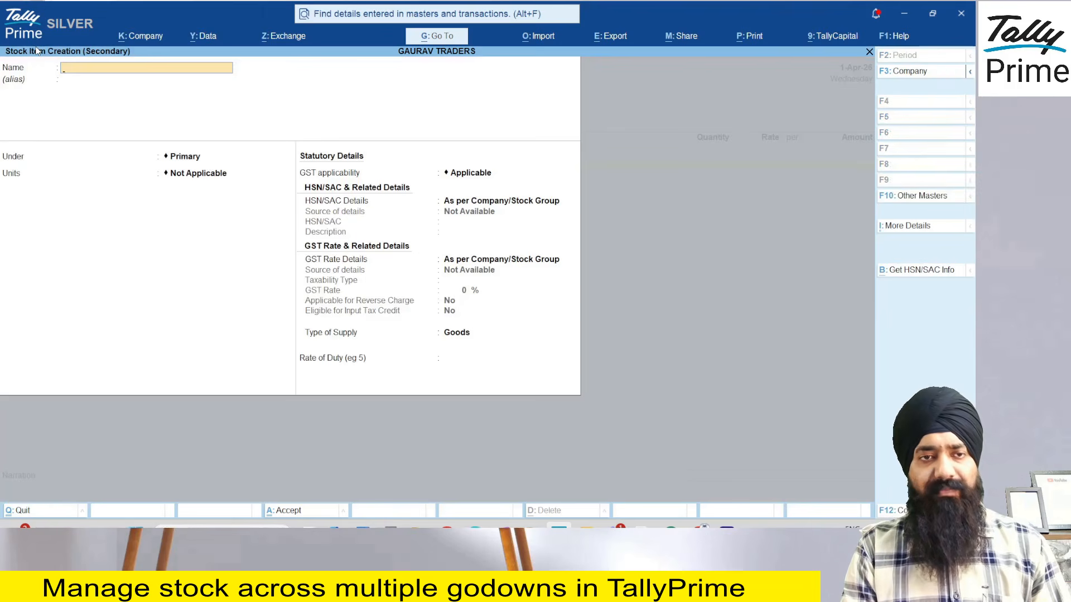
{"action": "type", "text": "Tv"}
{"action": "key", "text": "Return"}
{"action": "key", "text": "Return"}
{"action": "key", "text": "Return"}
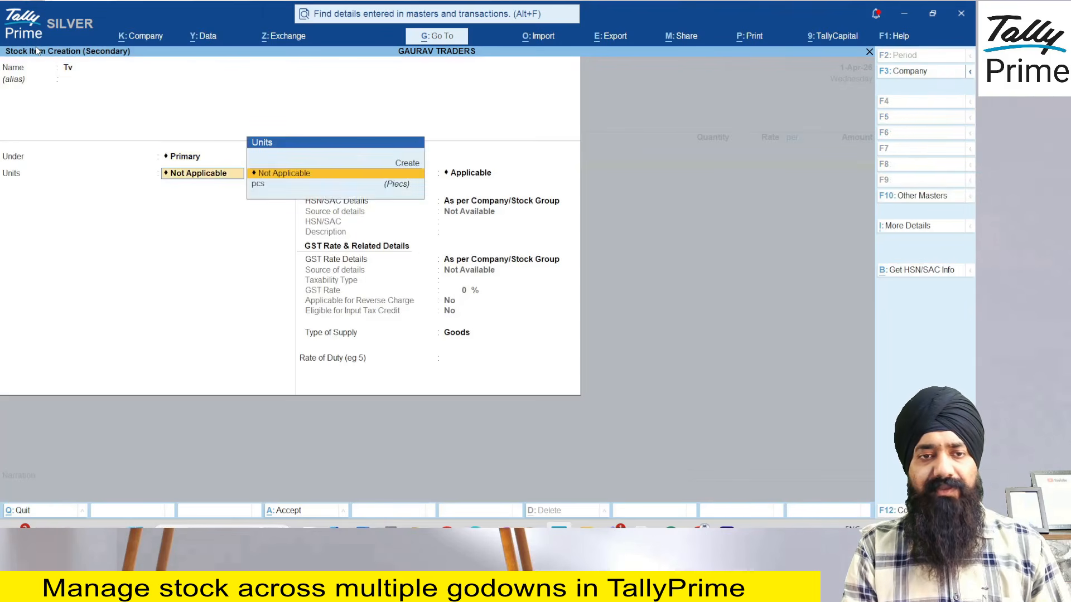
{"action": "type", "text": "pc"}
{"action": "key", "text": "Return"}
{"action": "key", "text": "BackSpace"}
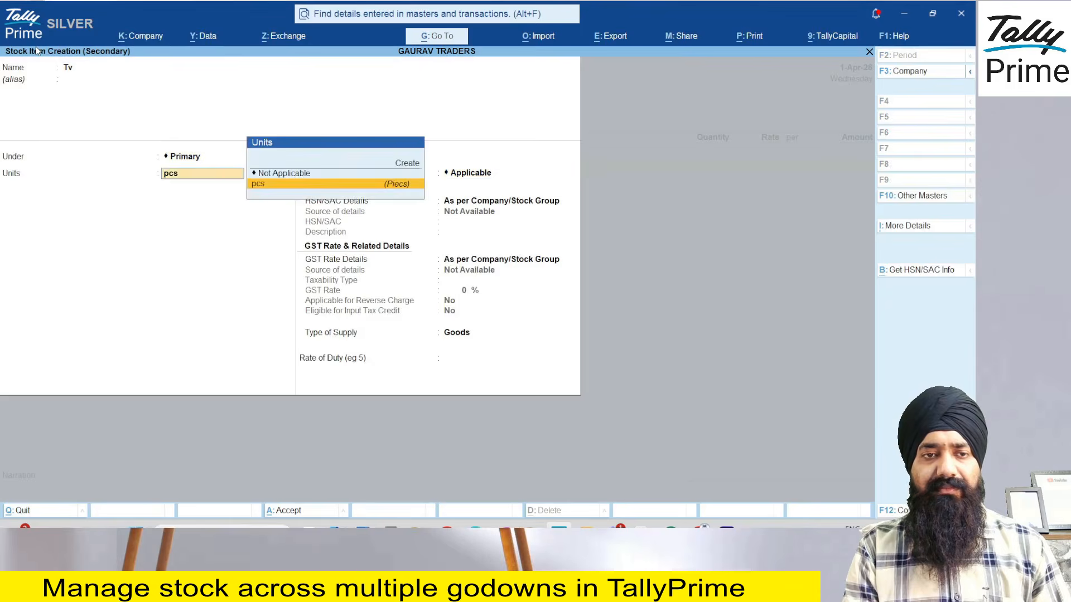
{"action": "key", "text": "BackSpace"}
{"action": "key", "text": "Return"}
{"action": "key", "text": "Return"}
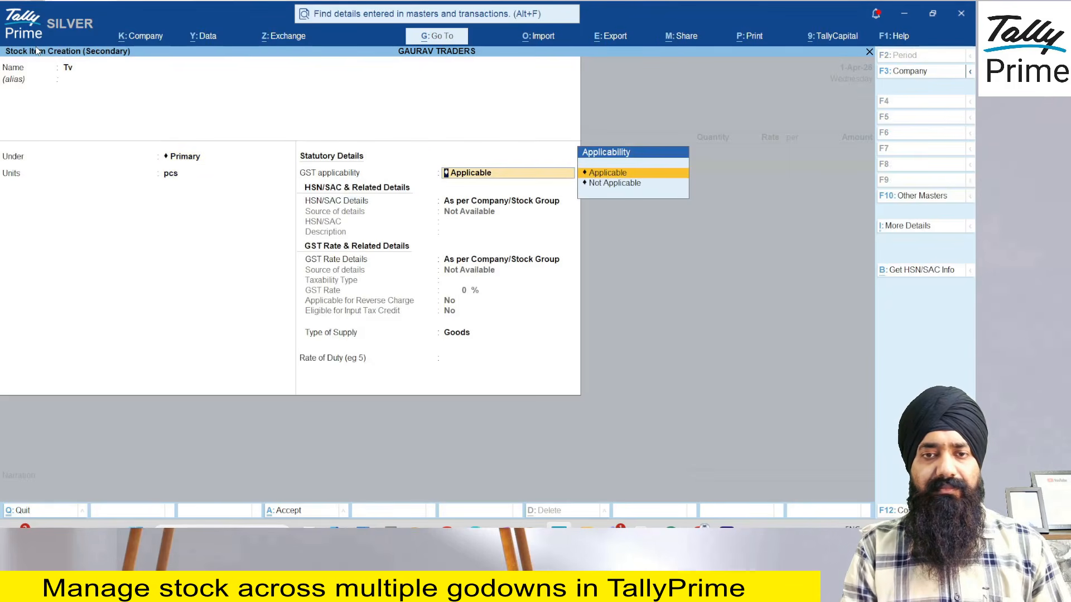
{"action": "key", "text": "ctrl+a"}
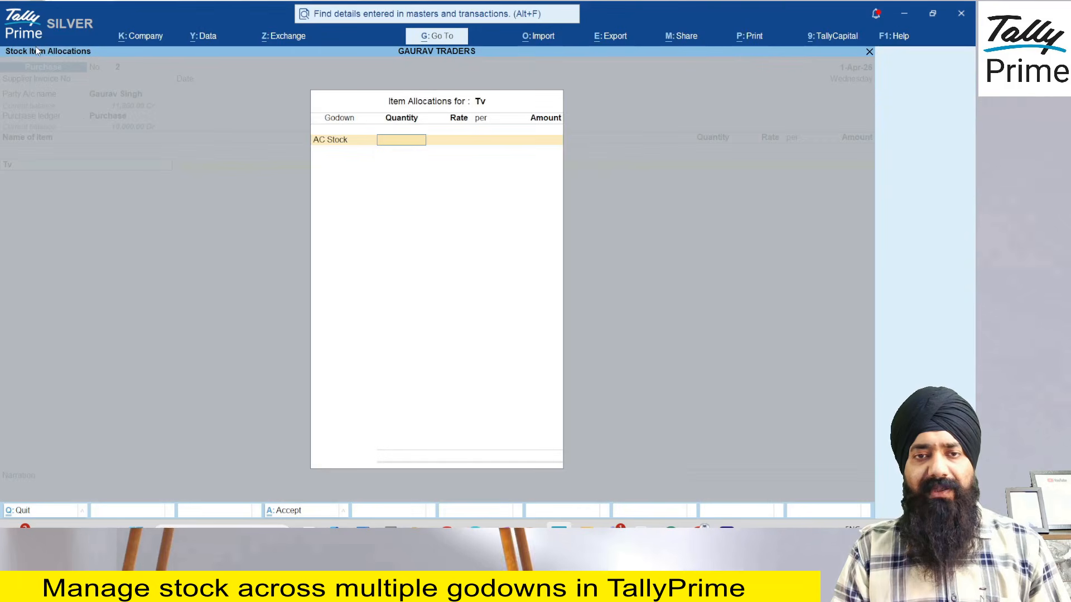
Open the AC Stock godown's master from the Tv item allocation and examine which godown it is placed under
{"action": "key", "text": "BackSpace"}
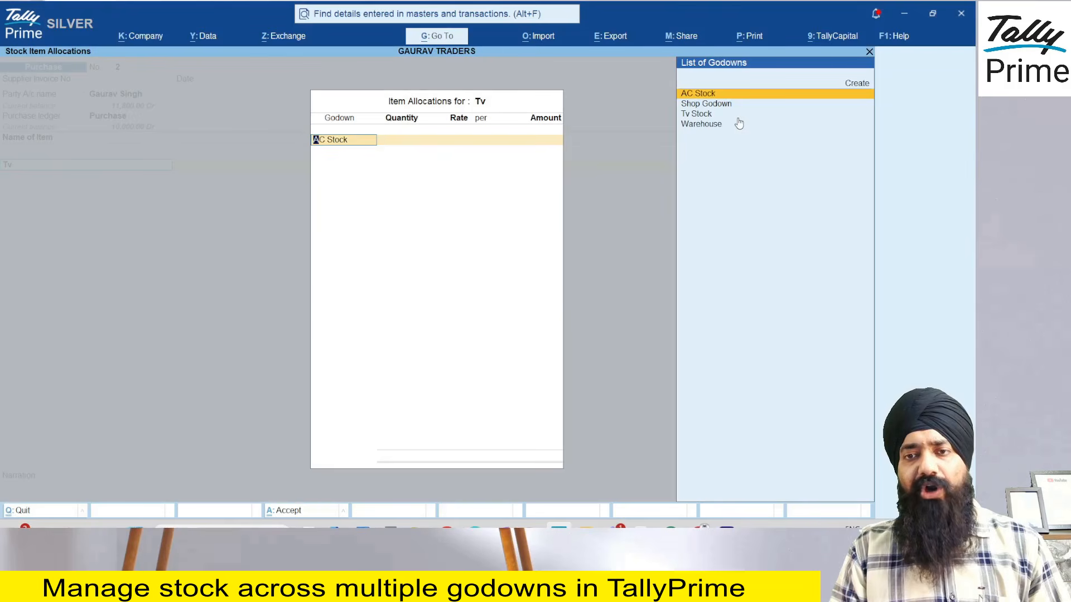
{"action": "key", "text": "Down"}
{"action": "key", "text": "Down"}
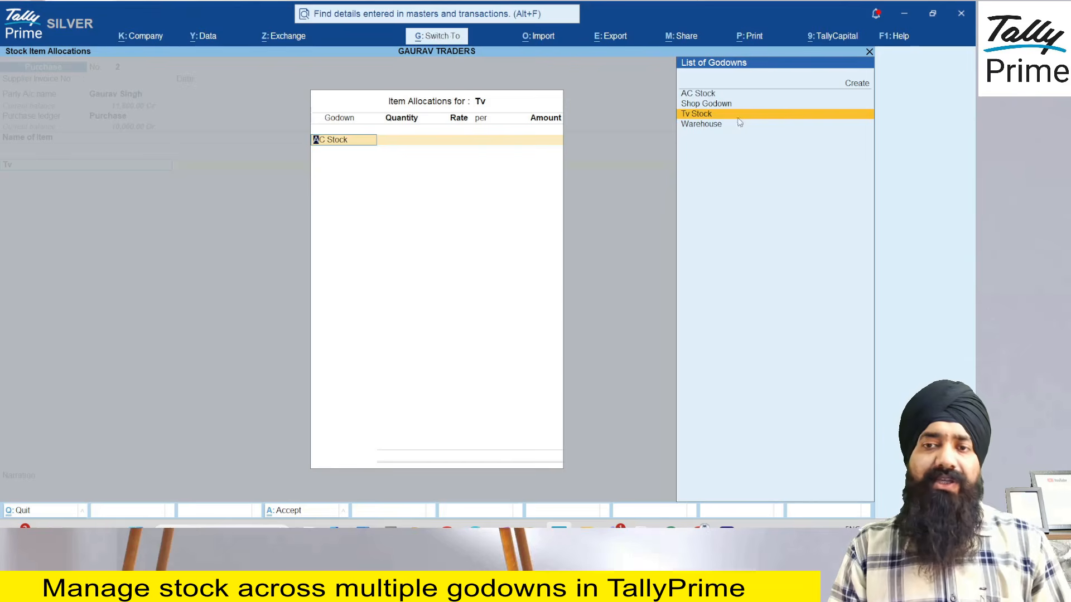
{"action": "key", "text": "ctrl+Return"}
{"action": "key", "text": "ctrl+1"}
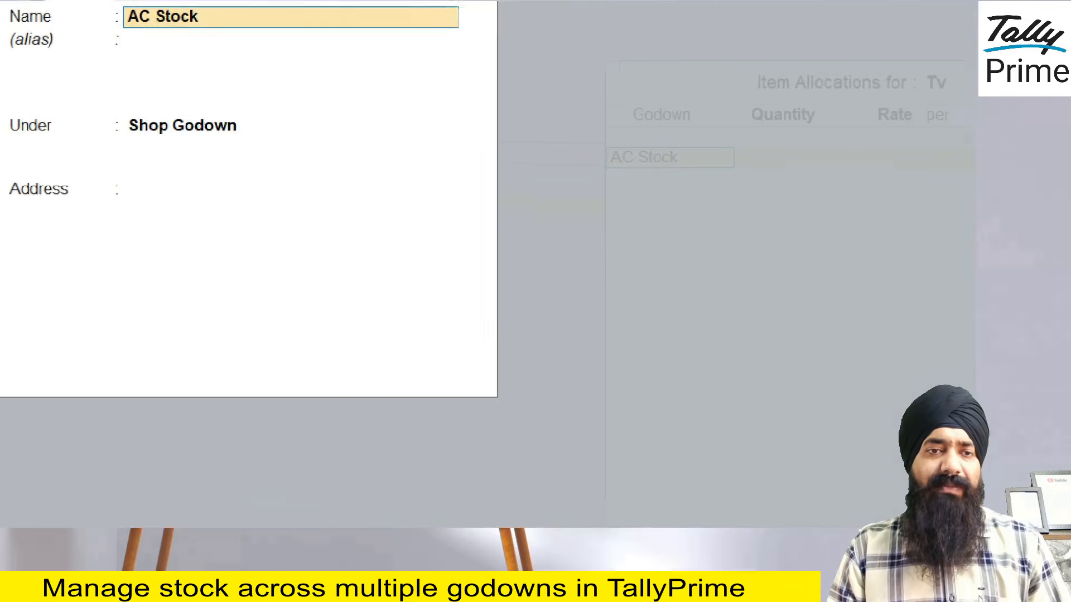
{"action": "left_click", "coordinate": [20, 119]}
{"action": "left_click_drag", "start_coordinate": [70, 90], "coordinate": [114, 50]}
{"action": "mouse_move", "coordinate": [179, 194]}
{"action": "left_mouse_down"}
{"action": "mouse_move", "coordinate": [266, 160]}
{"action": "mouse_move", "coordinate": [378, 166]}
{"action": "left_mouse_up"}
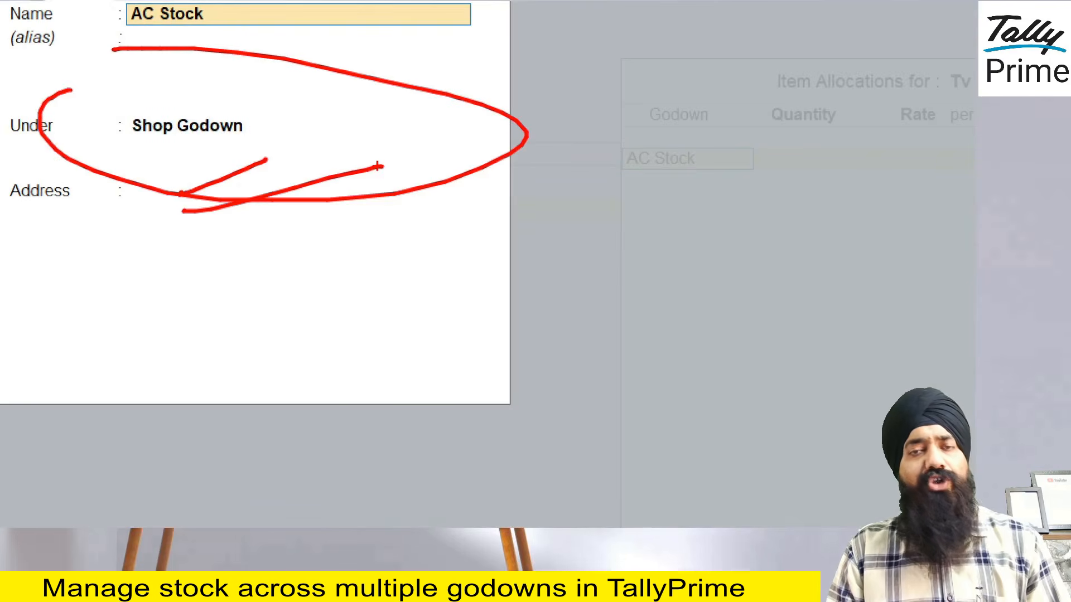
{"action": "key", "text": "Escape"}
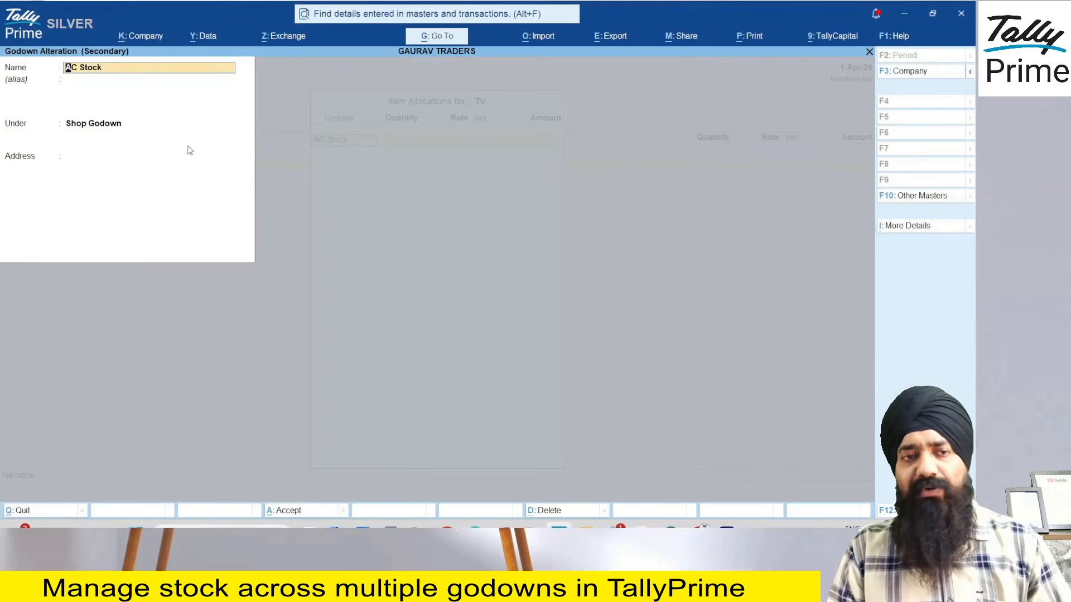
{"action": "key", "text": "BackSpace"}
{"action": "key", "text": "Escape"}
Allocate 5 pcs of Tv to the Tv Stock godown at a rate of 1,000 and accept the item line
{"action": "key", "text": "Up"}
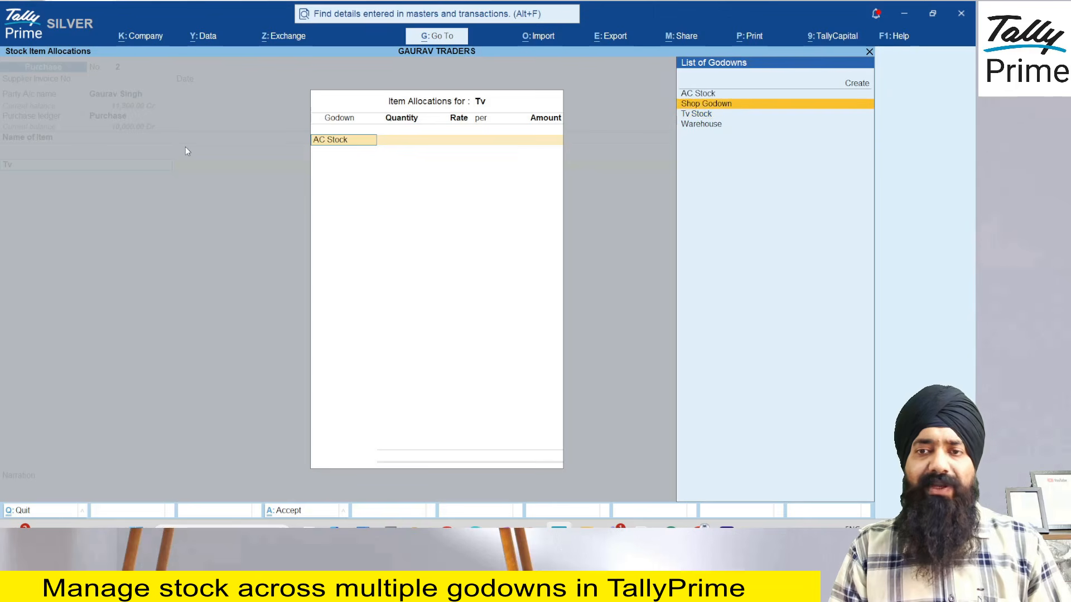
{"action": "key", "text": "Down"}
{"action": "key", "text": "Return"}
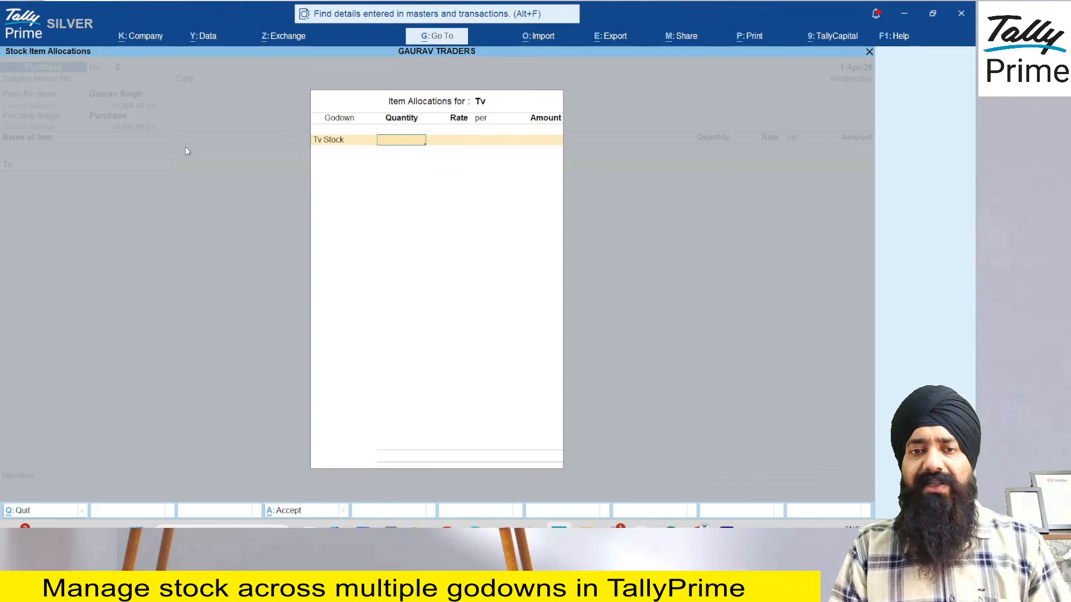
{"action": "type", "text": "5"}
{"action": "key", "text": "Return"}
{"action": "type", "text": "1,000"}
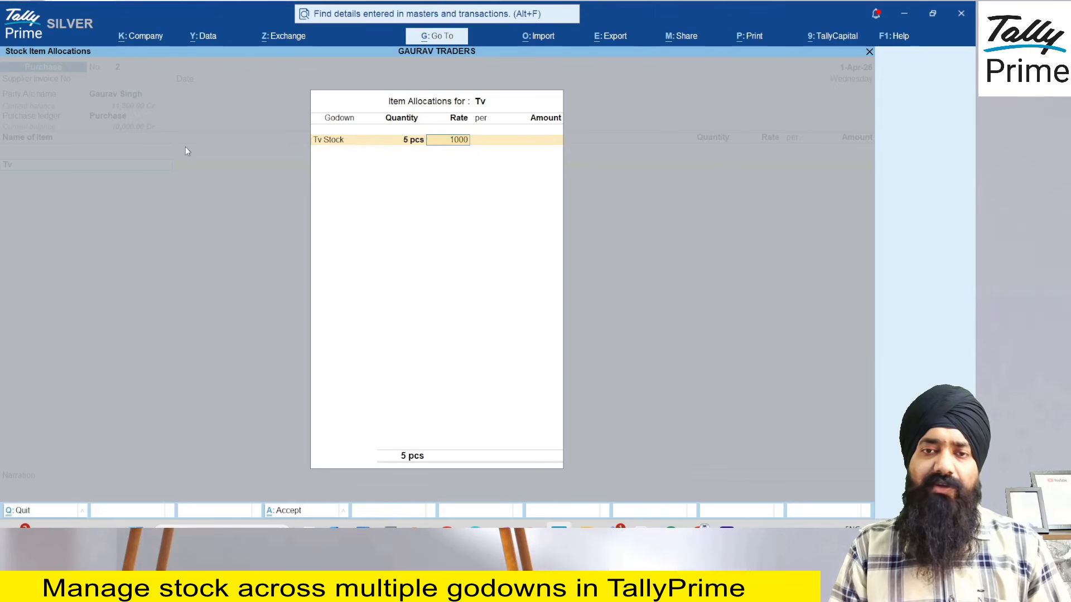
{"action": "key", "text": "Return"}
{"action": "key", "text": "Return"}
{"action": "key", "text": "Return"}
{"action": "key", "text": "Return"}
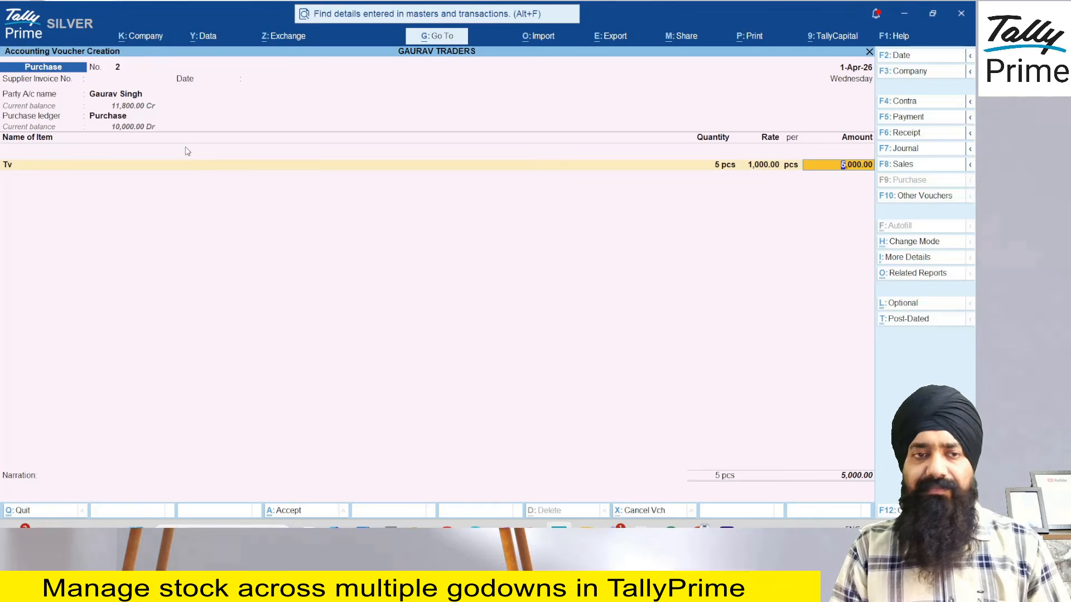
{"action": "key", "text": "Return"}
{"action": "key", "text": "Return"}
Create a stock item named Ac 1.5 Ton under Primary with pcs as its unit, keeping the default GST details
{"action": "key", "text": "alt+c"}
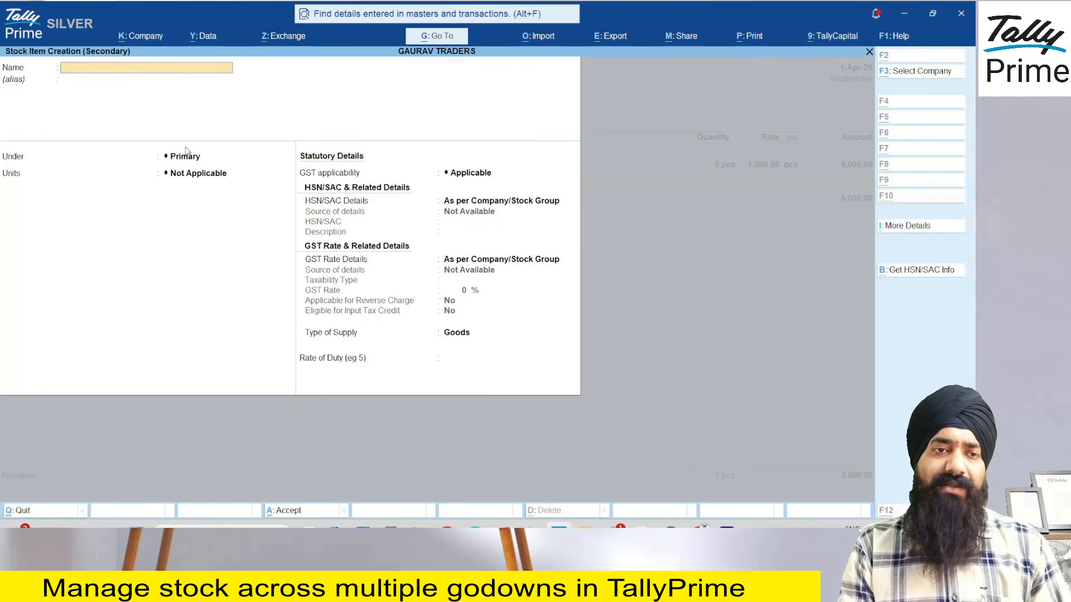
{"action": "type", "text": "Ac"}
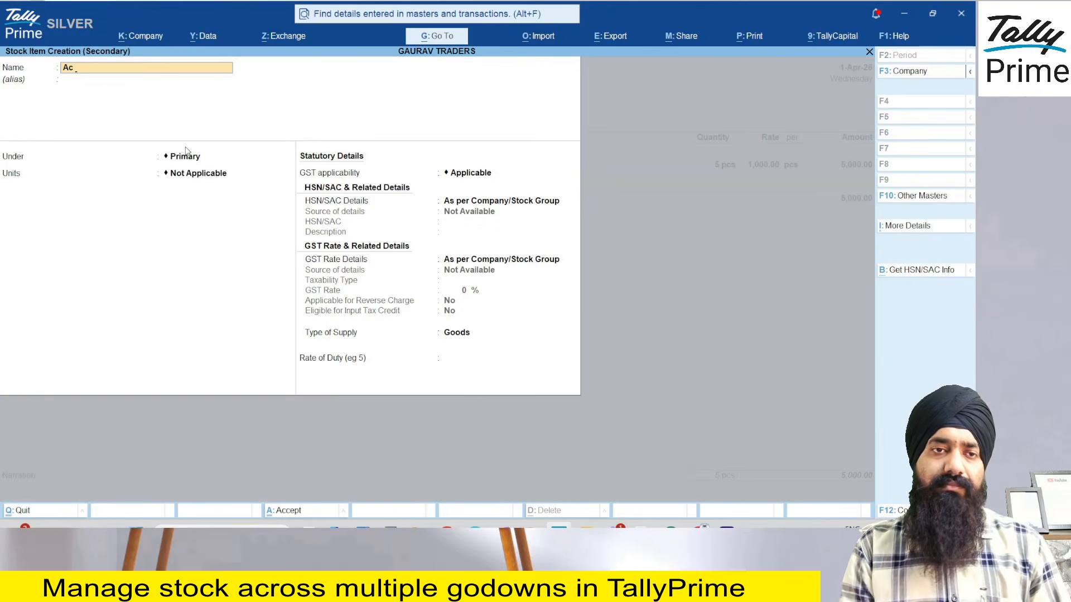
{"action": "type", "text": " 1.5 Ton"}
{"action": "key", "text": "Return"}
{"action": "key", "text": "Return"}
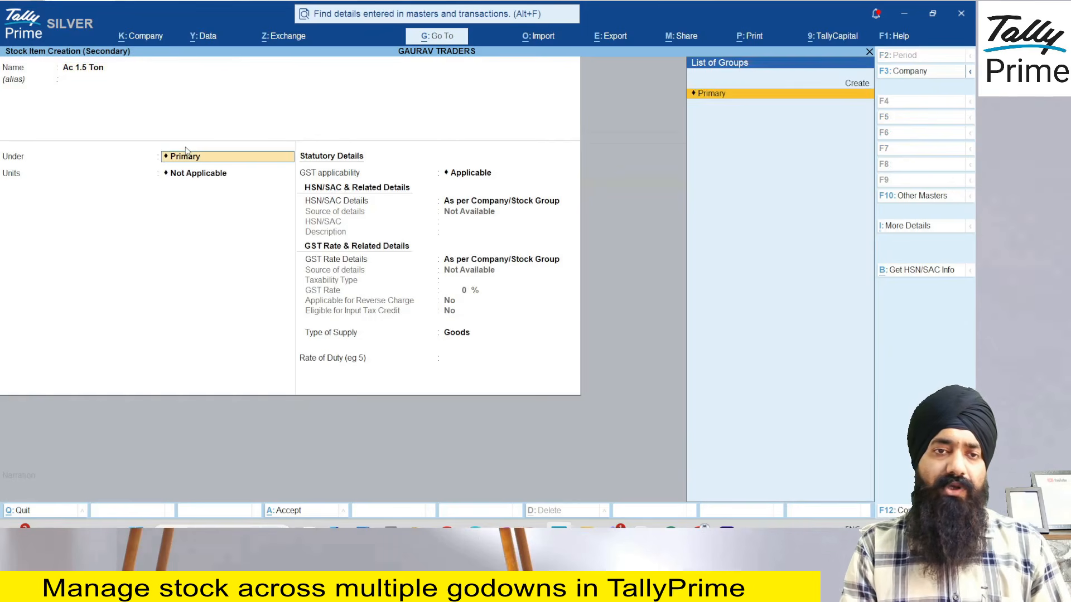
{"action": "key", "text": "Return"}
{"action": "key", "text": "Down"}
{"action": "key", "text": "Return"}
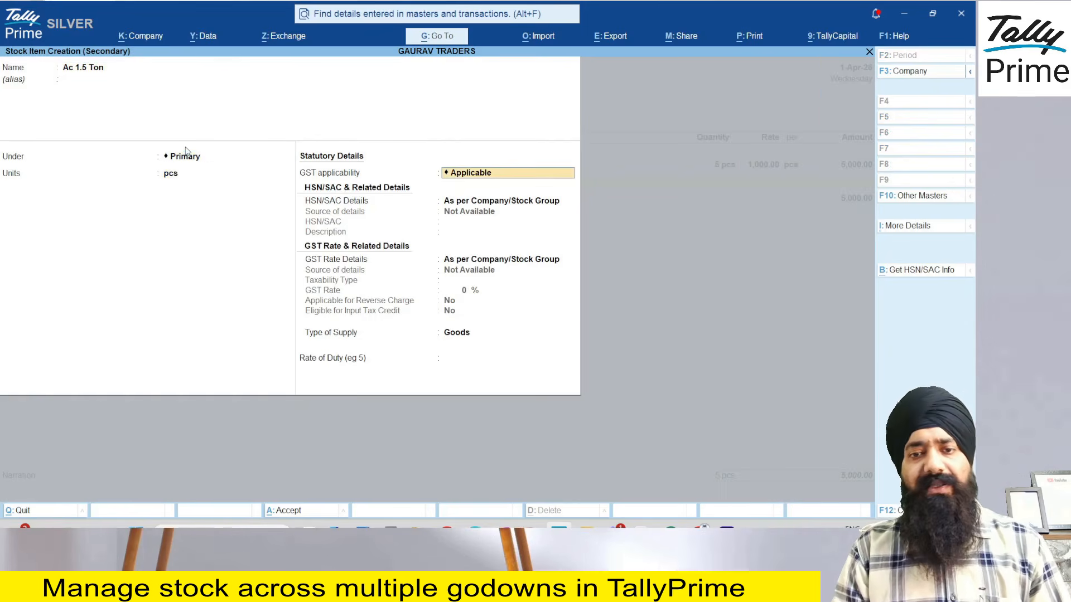
{"action": "key", "text": "ctrl+a"}
Allocate 5 pcs of Ac 1.5 Ton to the AC Stock godown at a rate of 10,000 and accept its GST details
{"action": "key", "text": "Return"}
{"action": "type", "text": "Ac"}
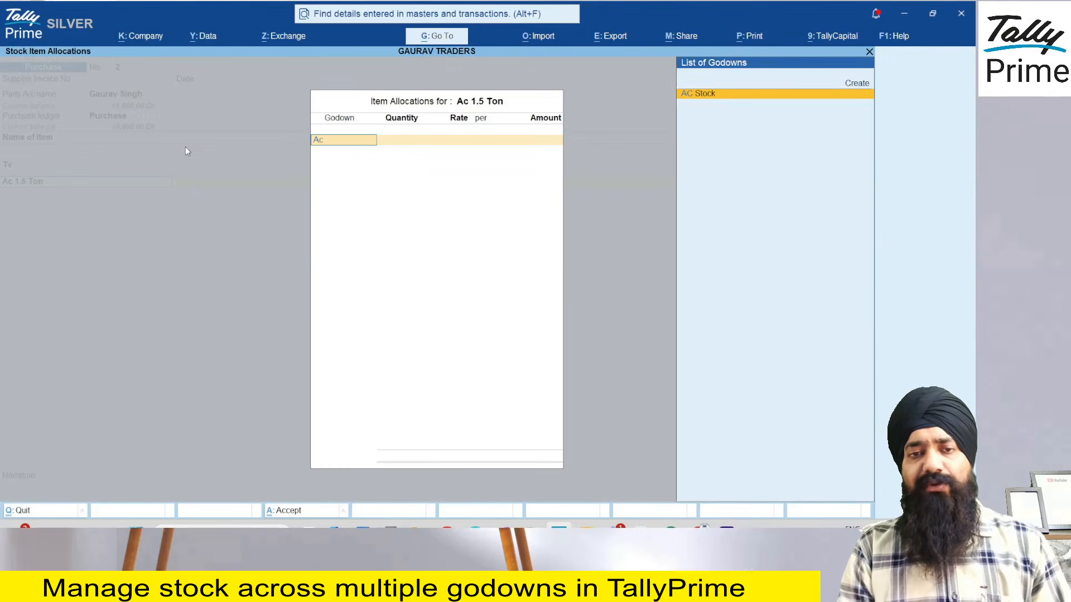
{"action": "key", "text": "Return"}
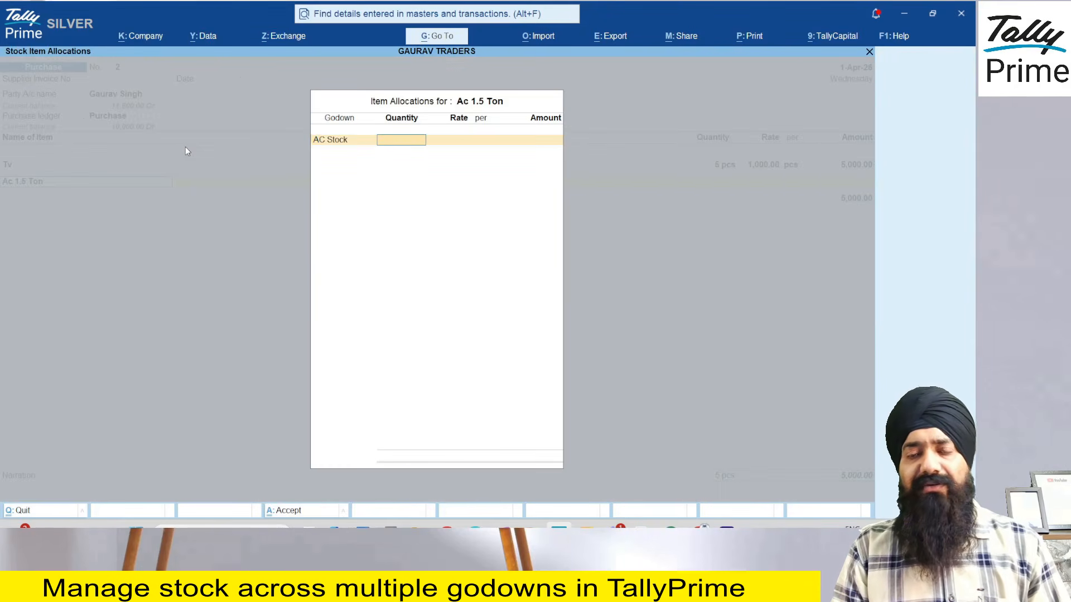
{"action": "type", "text": "5"}
{"action": "key", "text": "Return"}
{"action": "type", "text": "10,000"}
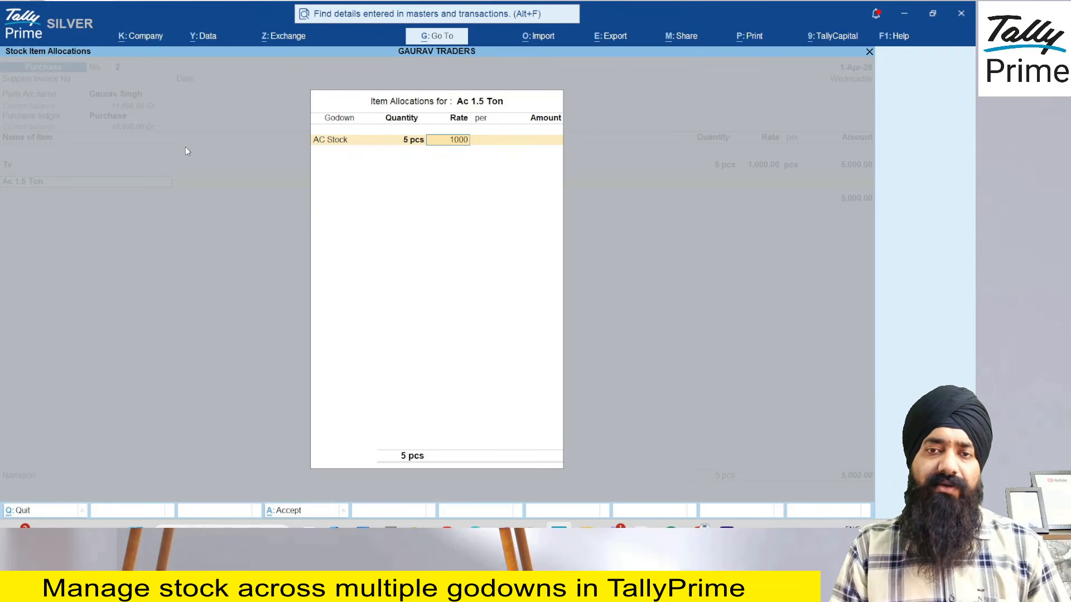
{"action": "key", "text": "Return"}
{"action": "key", "text": "ctrl+a"}
{"action": "key", "text": "Return"}
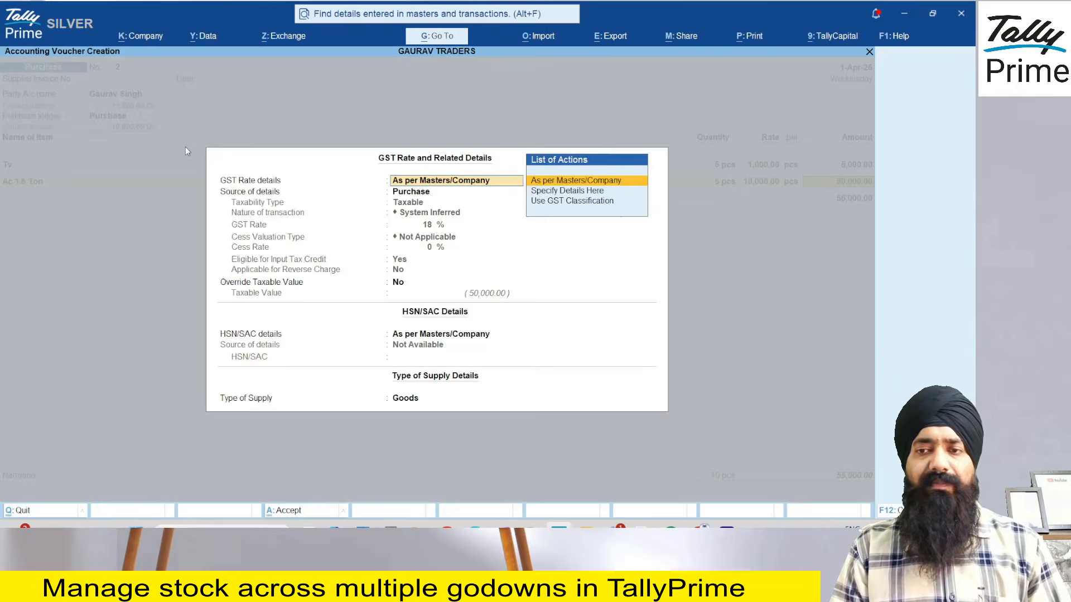
{"action": "key", "text": "ctrl+a"}
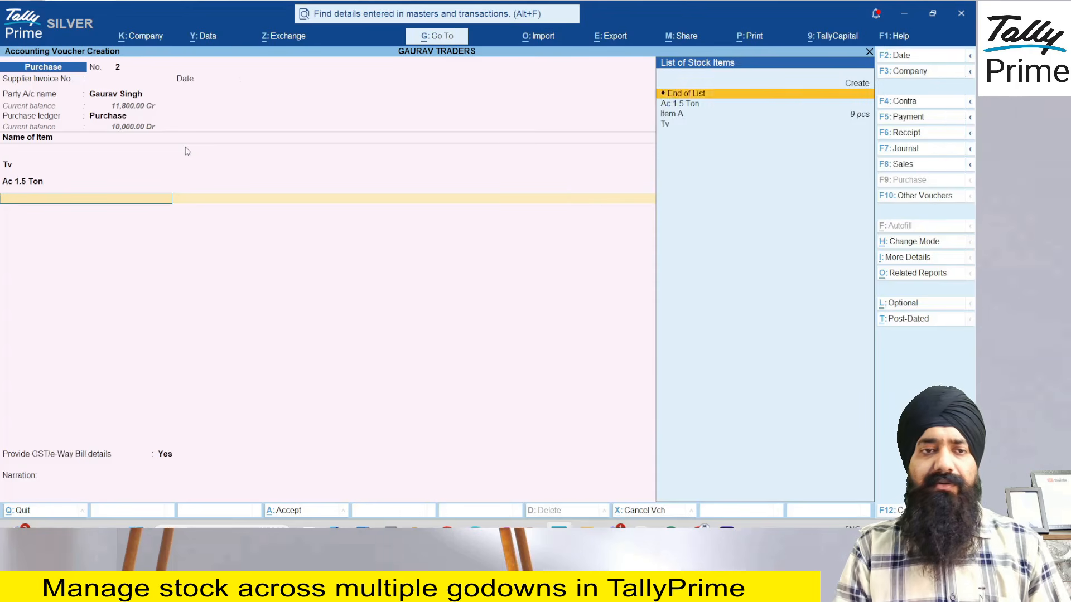
End the item list and add the CGST and SGST ledgers to the purchase voucher
{"action": "key", "text": "Return"}
{"action": "type", "text": "Cg"}
{"action": "key", "text": "Return"}
{"action": "key", "text": "Return"}
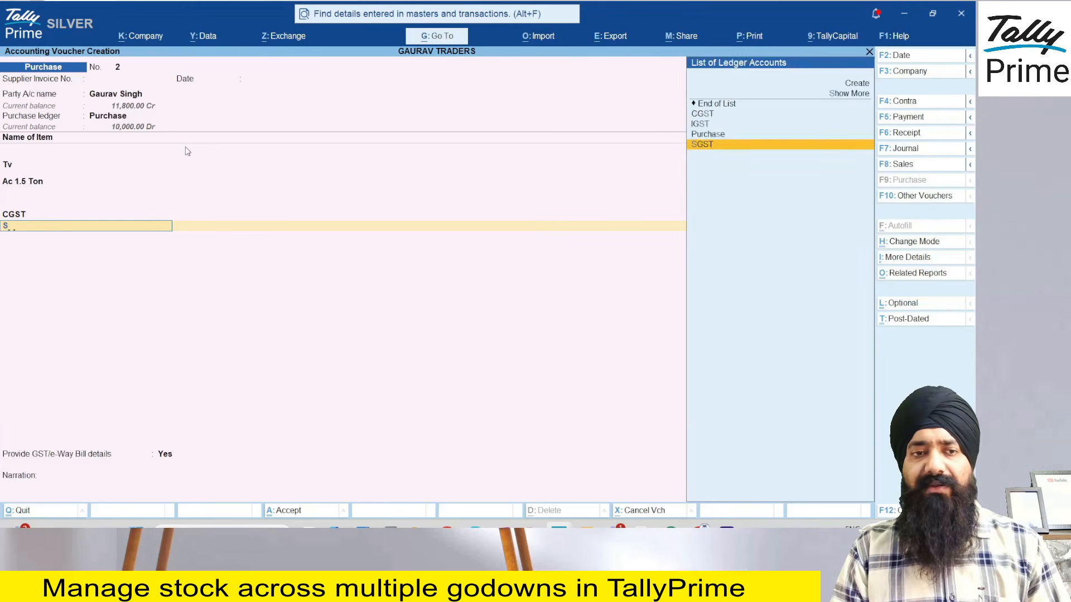
{"action": "type", "text": "s"}
{"action": "key", "text": "Return"}
{"action": "key", "text": "Return"}
{"action": "key", "text": "Return"}
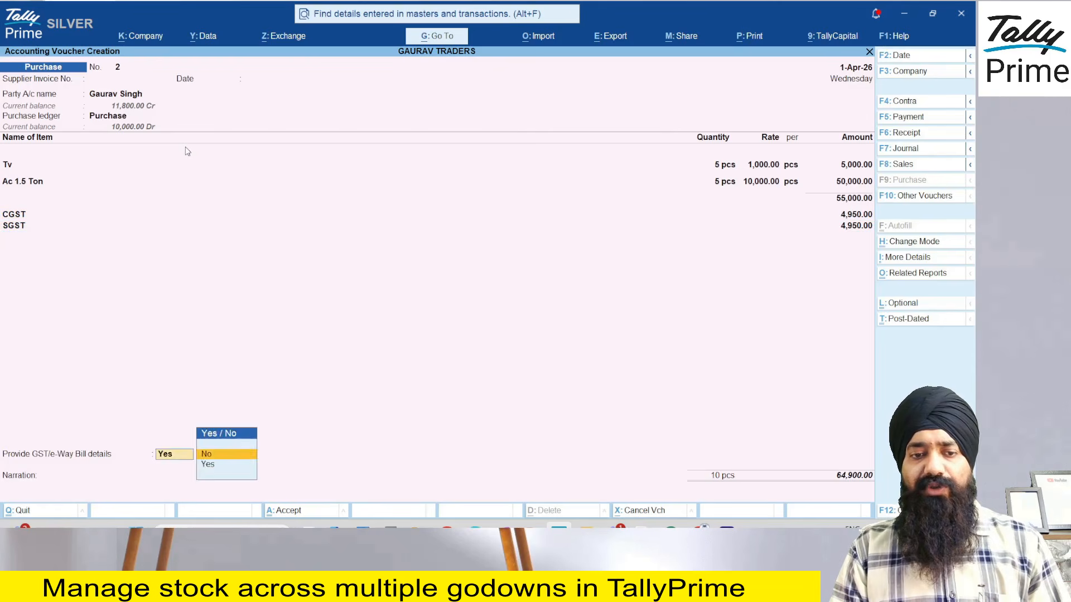
Set Provide GST/e-Way Bill details to No, leave the narration blank, and save the purchase voucher
{"action": "type", "text": "n"}
{"action": "key", "text": "Return"}
{"action": "key", "text": "Return"}
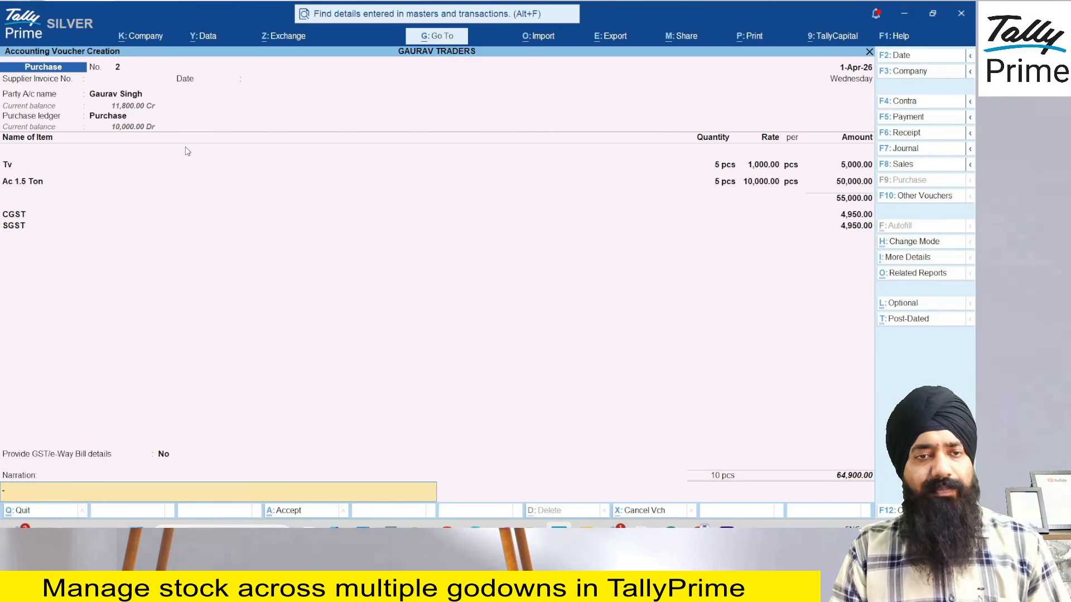
{"action": "key", "text": "Return"}
{"action": "key", "text": "Return"}
Leave voucher entry and open the Godown Summary report for Shop Godown
{"action": "key", "text": "Escape"}
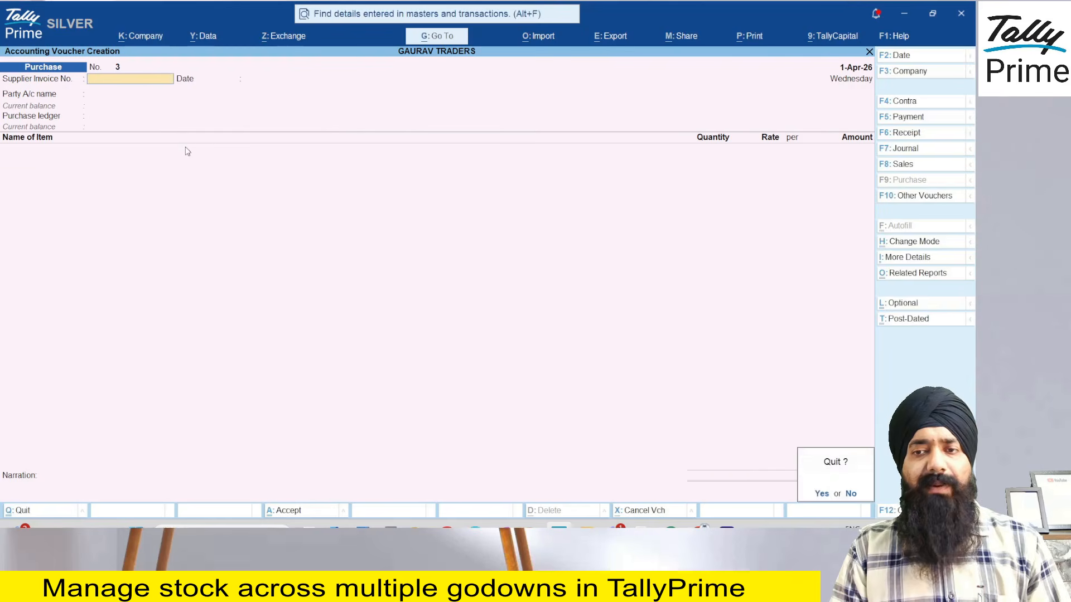
{"action": "key", "text": "y"}
{"action": "key", "text": "alt+g"}
{"action": "type", "text": "God"}
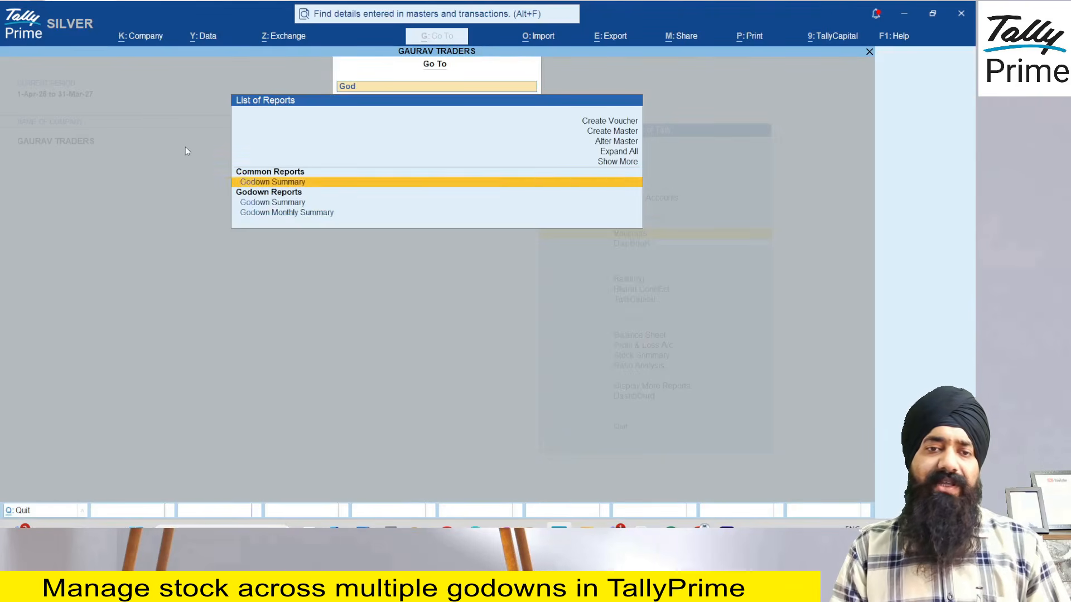
{"action": "key", "text": "Return"}
{"action": "key", "text": "Down"}
{"action": "key", "text": "Down"}
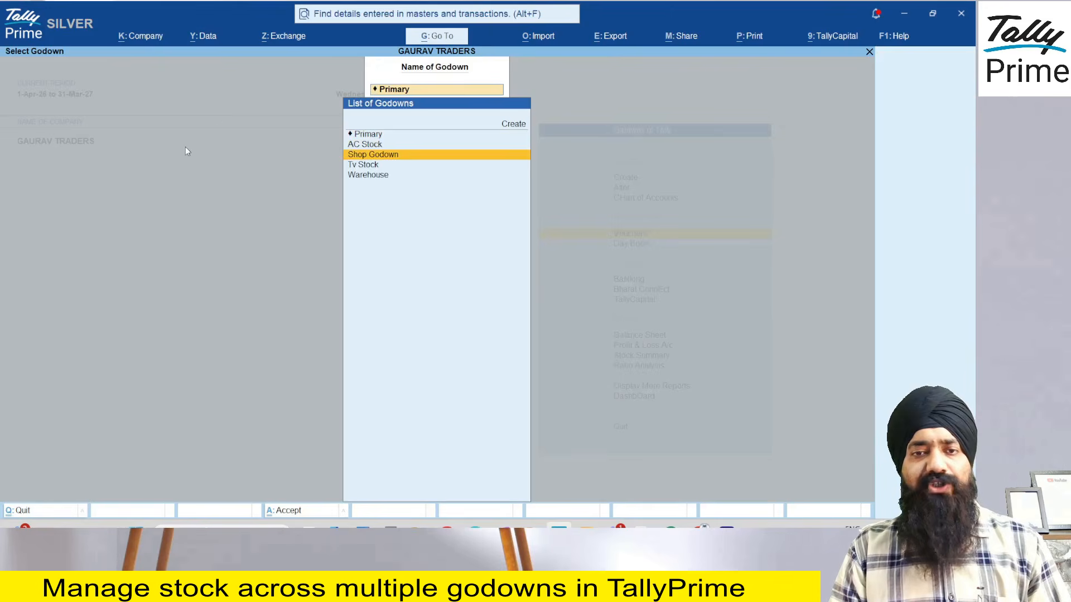
{"action": "key", "text": "Return"}
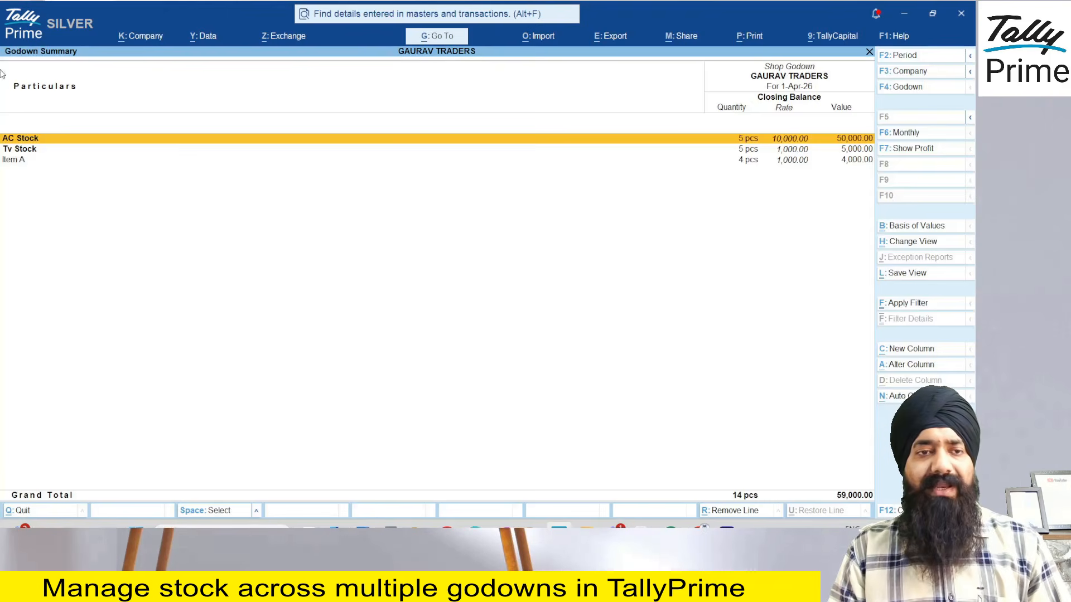
Examine the AC Stock and Tv Stock lines in the Shop Godown summary, marking each on screen
{"action": "key", "text": "ctrl+1"}
{"action": "left_click", "coordinate": [19, 100]}
{"action": "left_click_drag", "start_coordinate": [19, 99], "coordinate": [64, 86]}
{"action": "left_click_drag", "start_coordinate": [72, 164], "coordinate": [195, 143]}
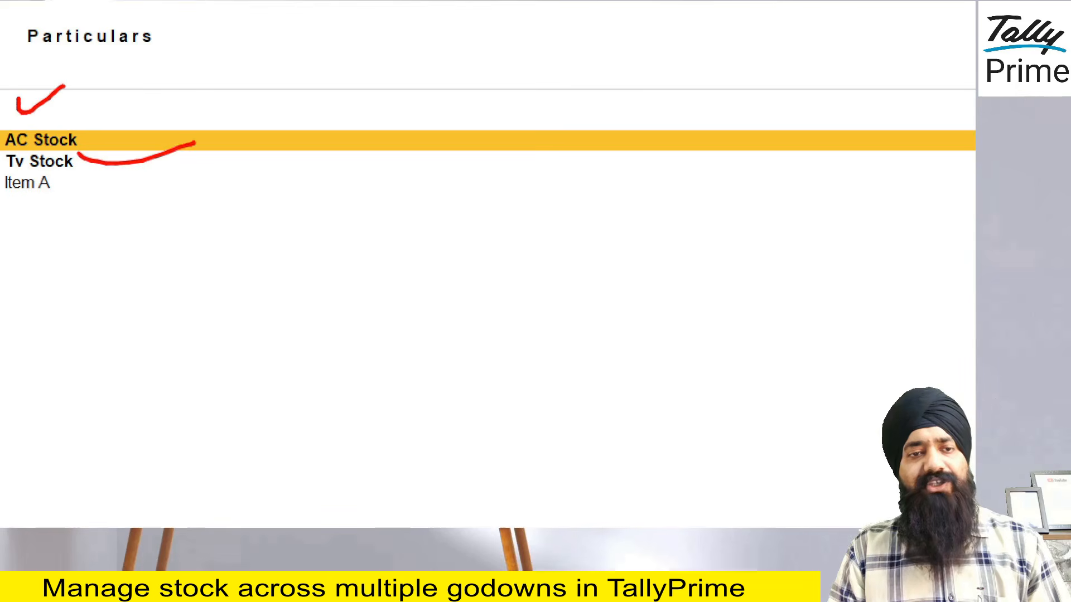
Expand the Shop Godown summary to item level under AC Stock and Tv Stock, examine it, and return to the Gateway of Tally
{"action": "key", "text": "Escape"}
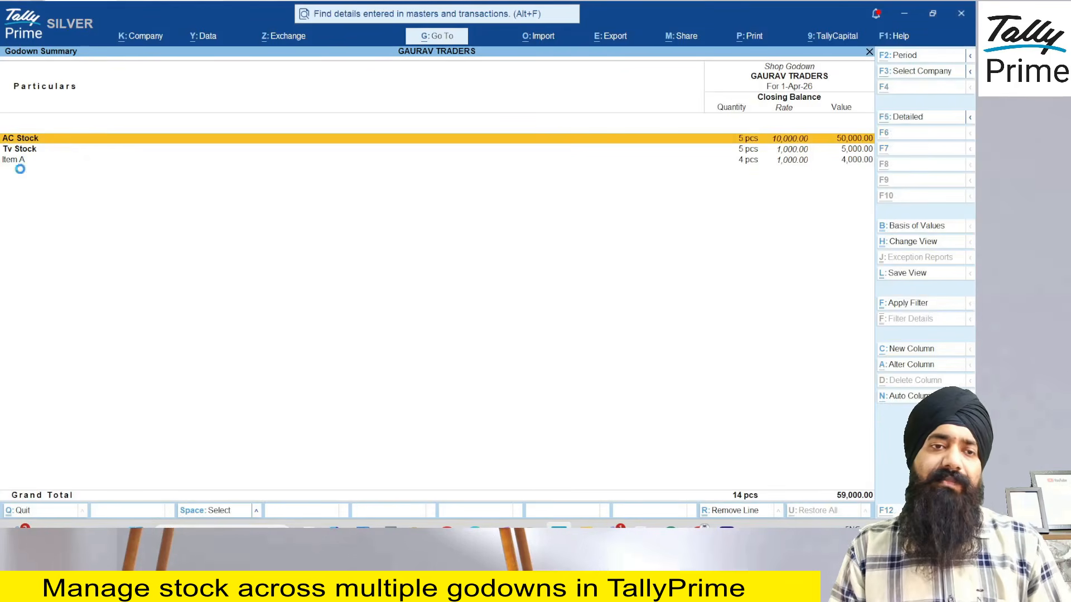
{"action": "key", "text": "alt+F5"}
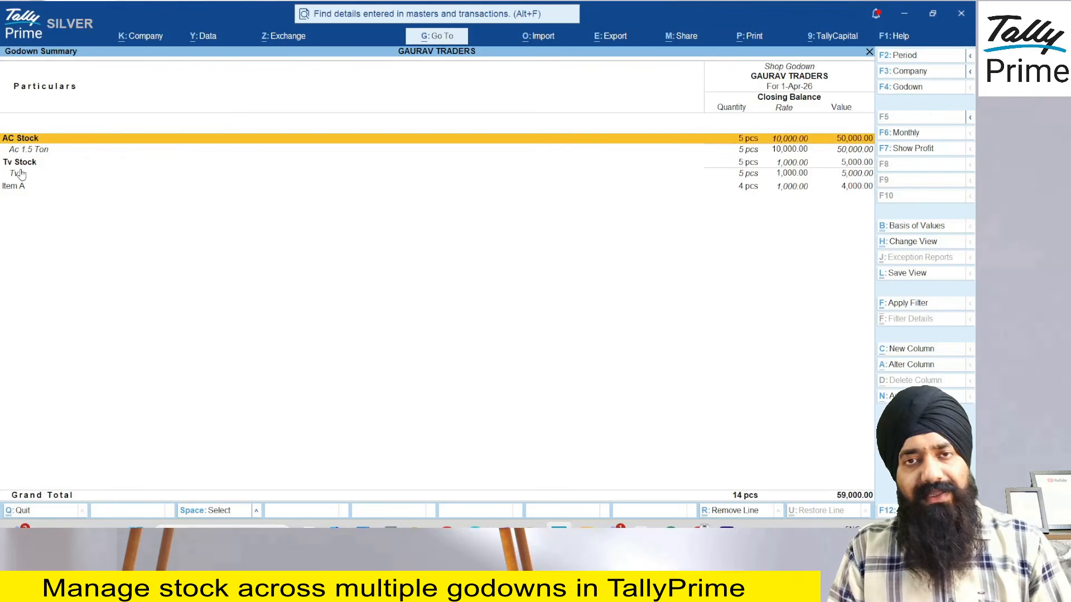
{"action": "key", "text": "F4"}
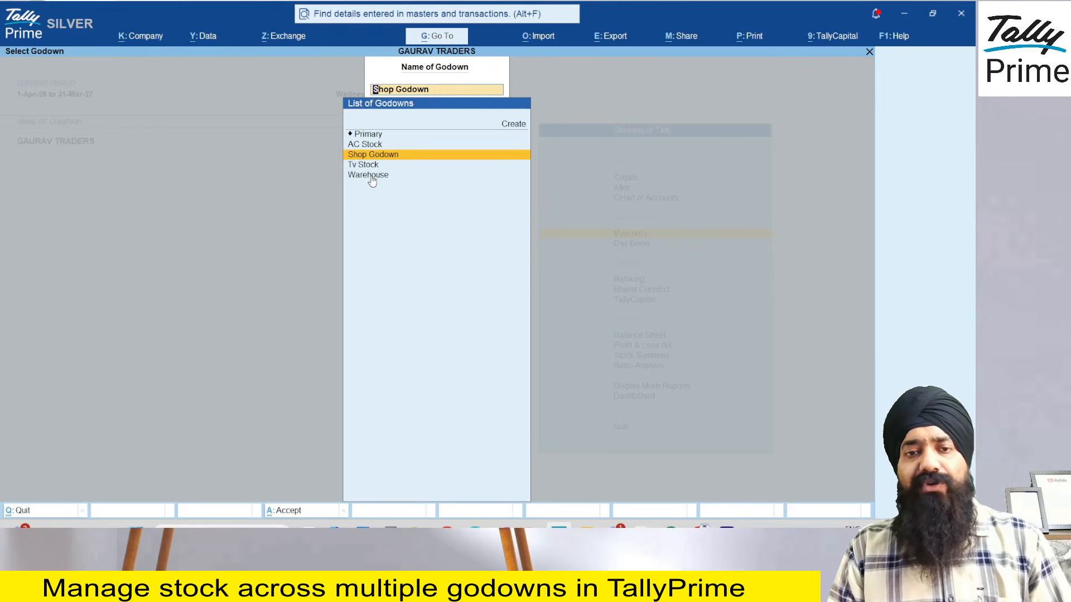
{"action": "key", "text": "Return"}
{"action": "key", "text": "Escape"}
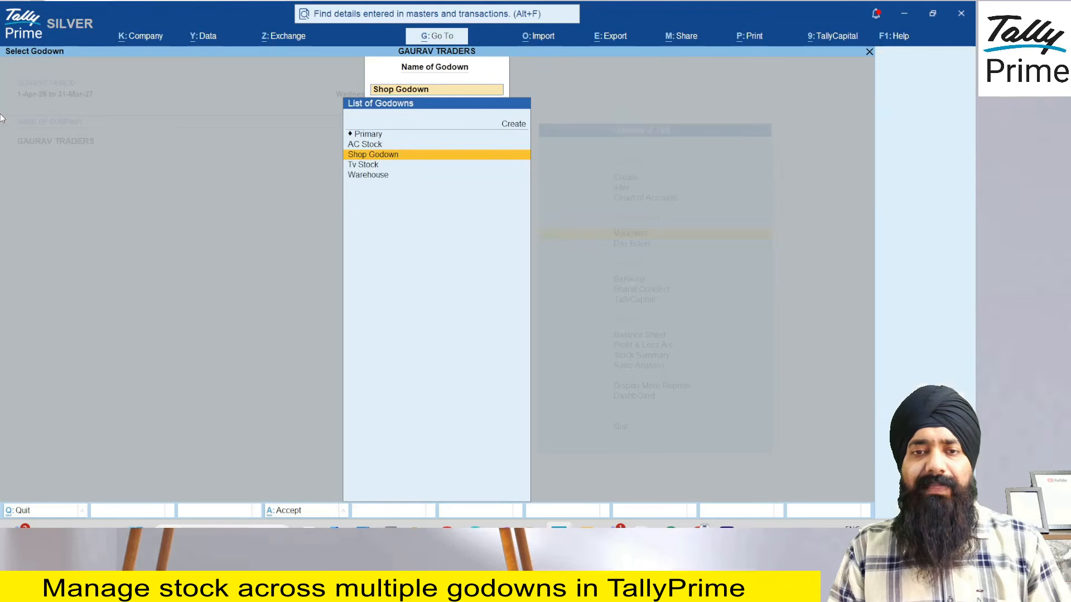
{"action": "key", "text": "Up"}
{"action": "key", "text": "Up"}
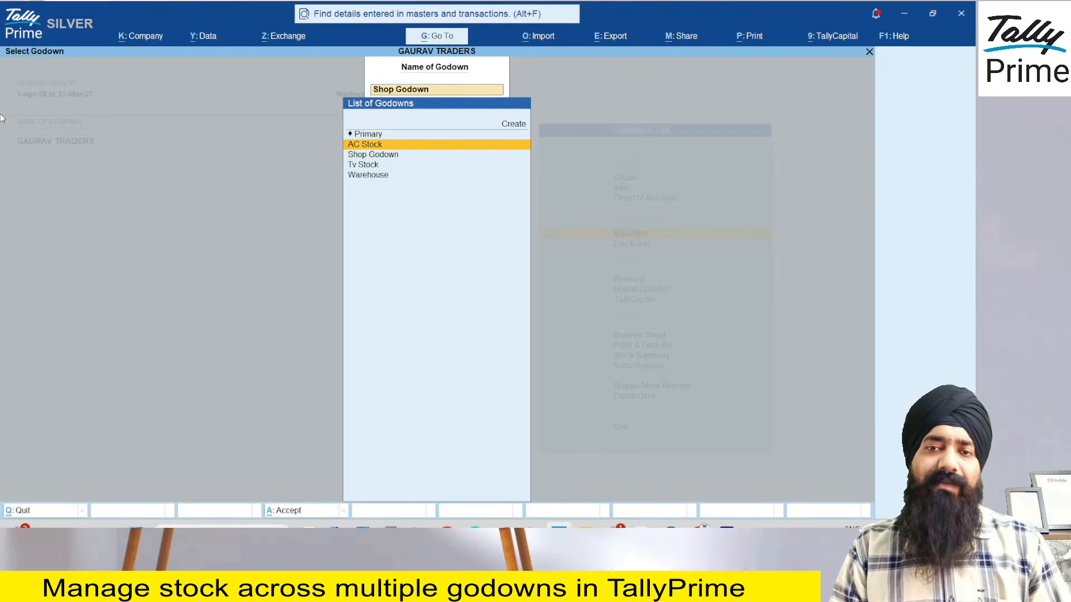
{"action": "key", "text": "Escape"}
Open the AC Stock godown master for alteration
{"action": "key", "text": "Up"}
{"action": "key", "text": "Up"}
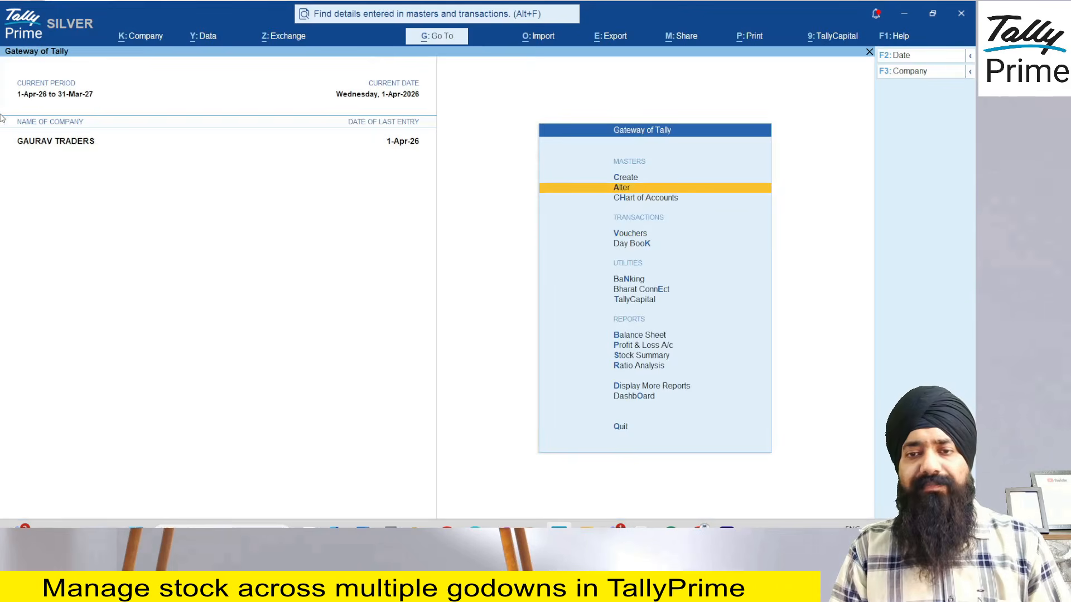
{"action": "key", "text": "Return"}
{"action": "key", "text": "Down"}
{"action": "key", "text": "Down"}
{"action": "key", "text": "Down"}
{"action": "key", "text": "Down"}
{"action": "key", "text": "Down"}
{"action": "key", "text": "Down"}
{"action": "key", "text": "Down"}
{"action": "key", "text": "Down"}
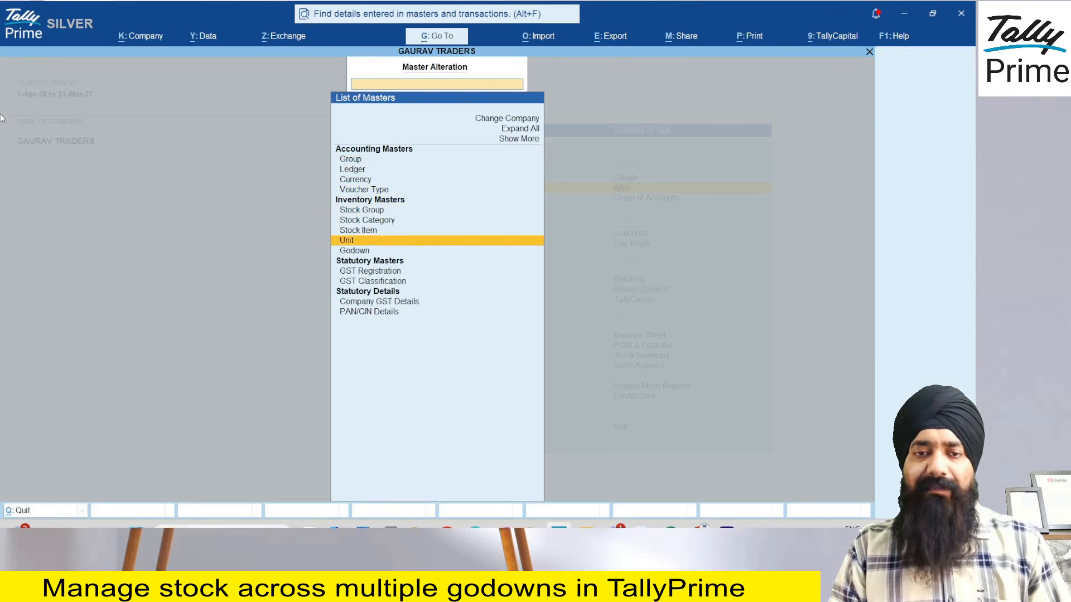
{"action": "key", "text": "Down"}
{"action": "key", "text": "Return"}
{"action": "key", "text": "Down"}
{"action": "key", "text": "Up"}
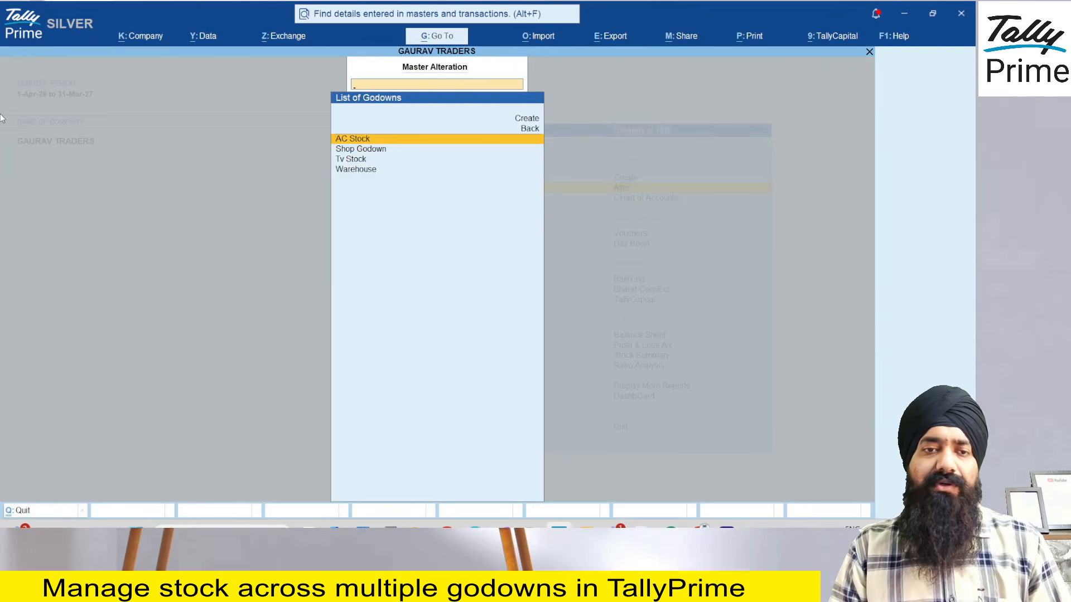
{"action": "key", "text": "Return"}
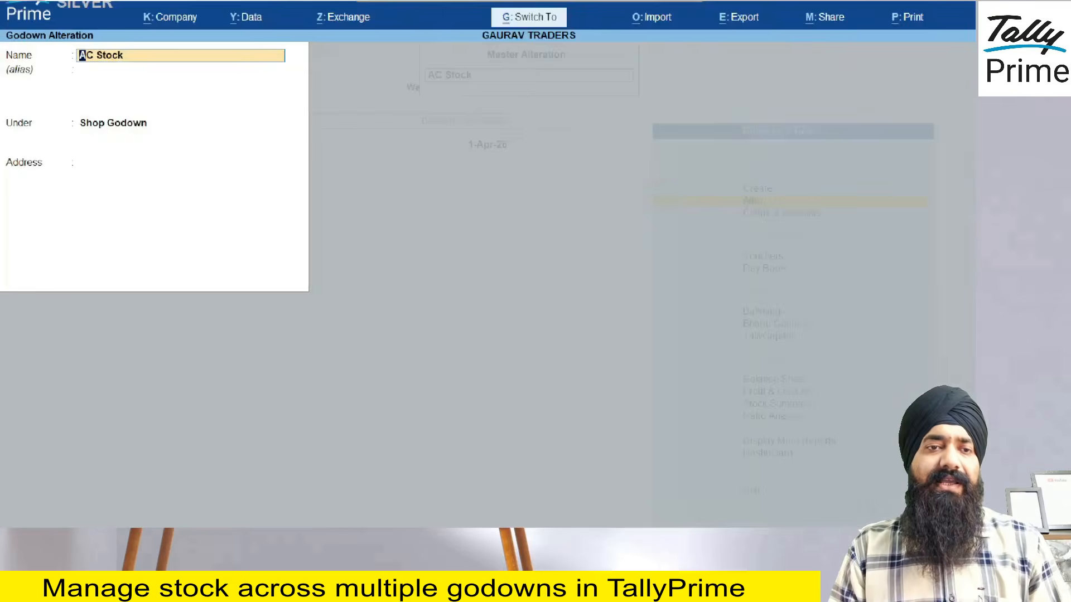
Examine the parent godown of AC Stock, marking it on screen, and quit the alteration without changes
{"action": "left_click", "coordinate": [45, 113]}
{"action": "mouse_move", "coordinate": [73, 102]}
{"action": "left_mouse_down"}
{"action": "mouse_move", "coordinate": [75, 94]}
{"action": "mouse_move", "coordinate": [59, 99]}
{"action": "left_mouse_up"}
{"action": "mouse_move", "coordinate": [88, 167]}
{"action": "left_mouse_down"}
{"action": "mouse_move", "coordinate": [156, 148]}
{"action": "mouse_move", "coordinate": [190, 163]}
{"action": "left_mouse_up"}
{"action": "key", "text": "Escape"}
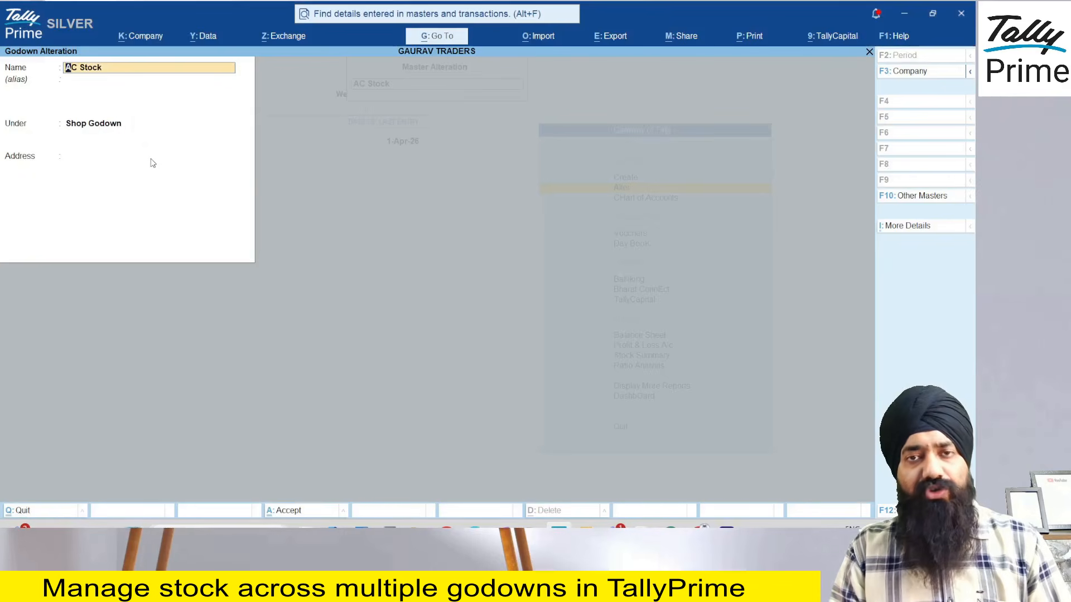
{"action": "key", "text": "Escape"}
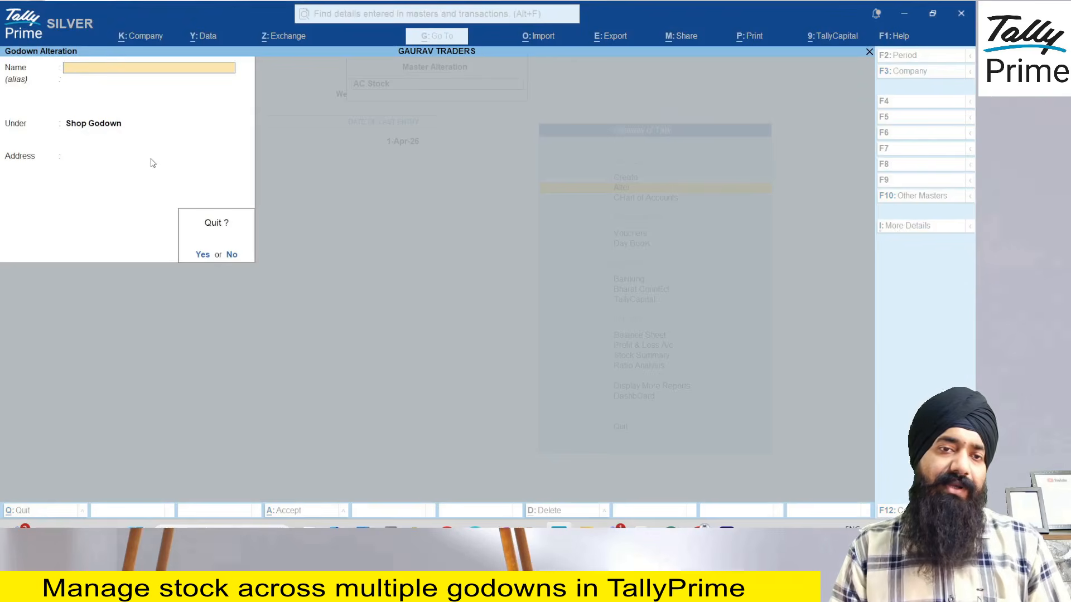
{"action": "key", "text": "Return"}
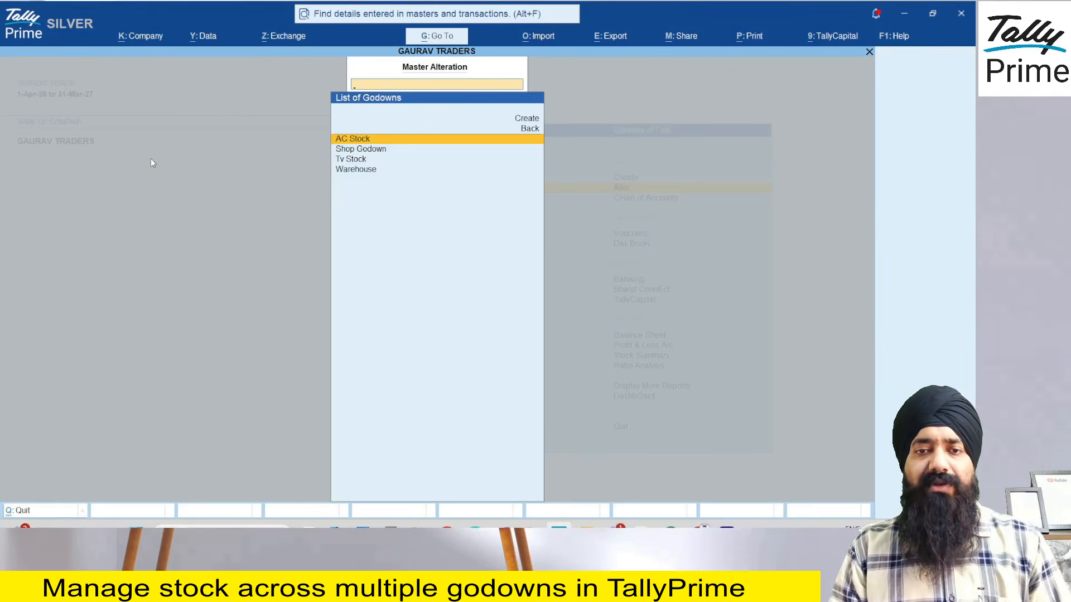
Start a new godown master from the godown list and name it Job Worker Godown, leaving the alias blank
{"action": "key", "text": "Escape"}
{"action": "key", "text": "Up"}
{"action": "key", "text": "Up"}
{"action": "key", "text": "Down"}
{"action": "key", "text": "Down"}
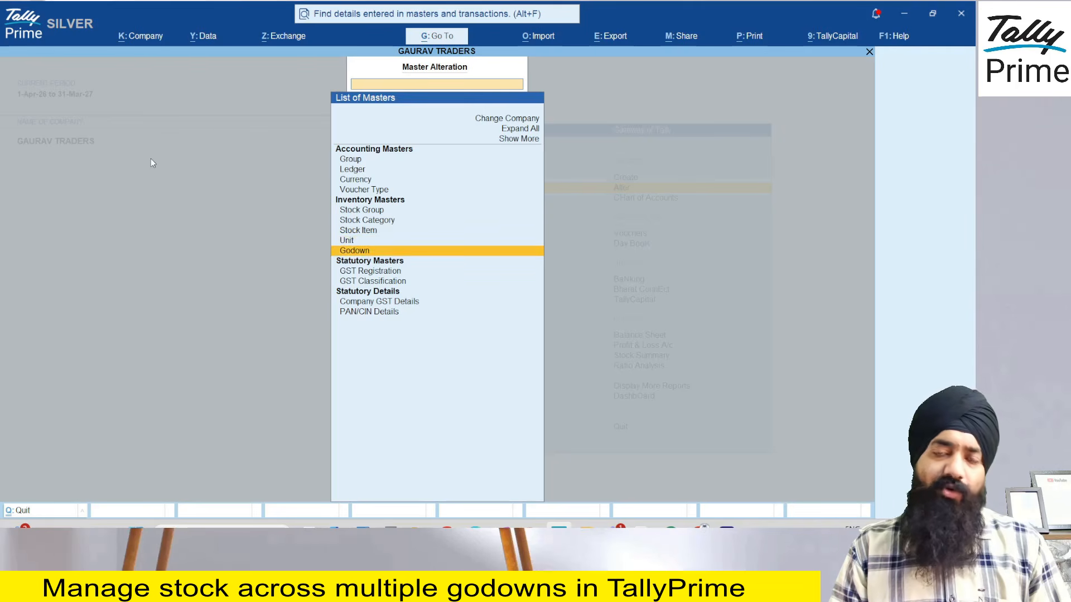
{"action": "key", "text": "Return"}
{"action": "key", "text": "Up"}
{"action": "key", "text": "Up"}
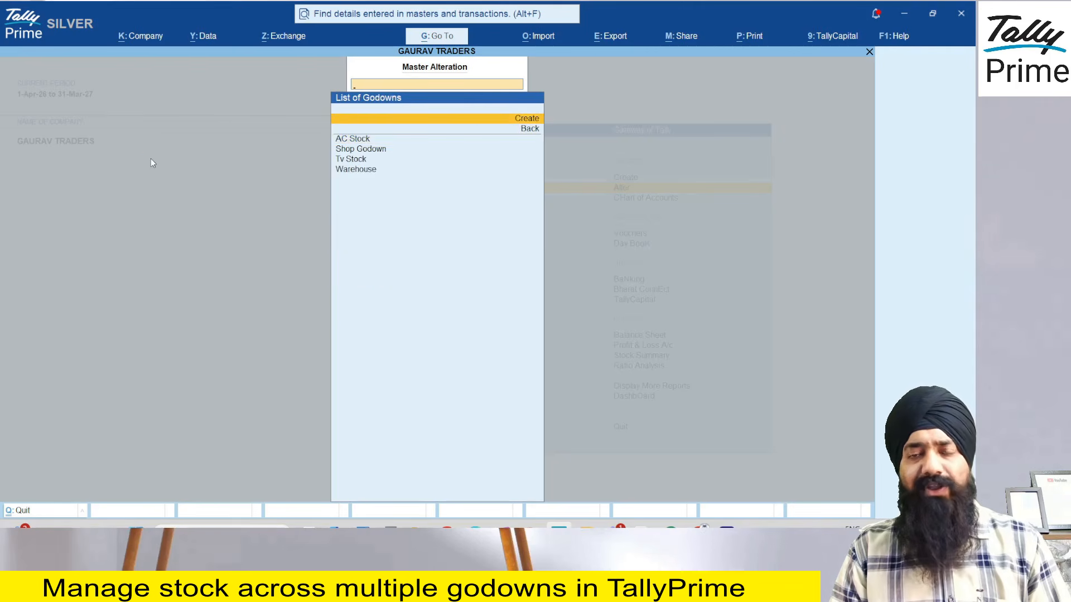
{"action": "key", "text": "Return"}
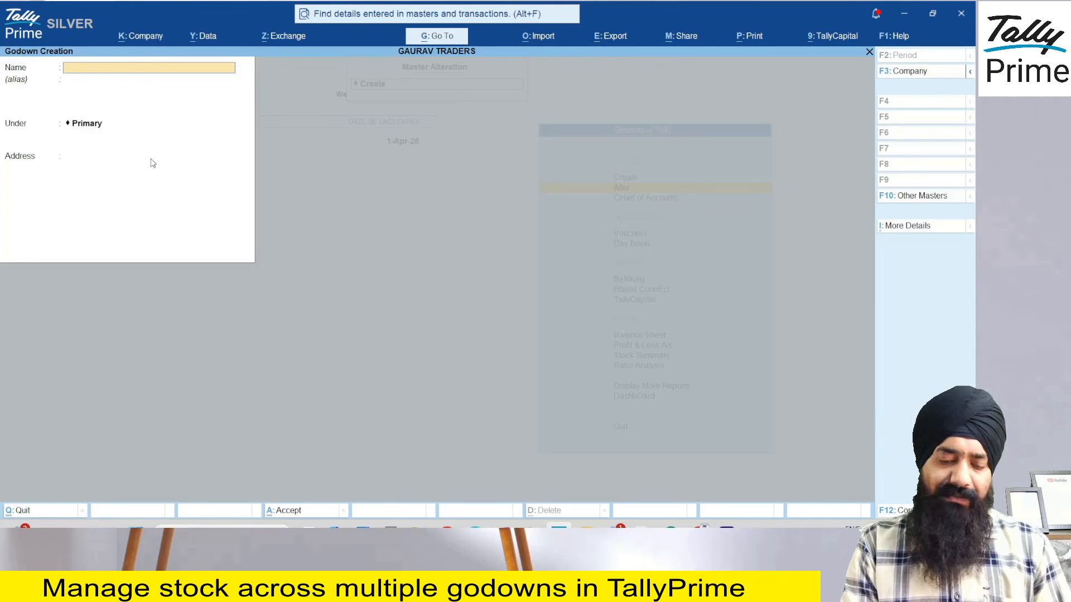
{"action": "type", "text": "Wo"}
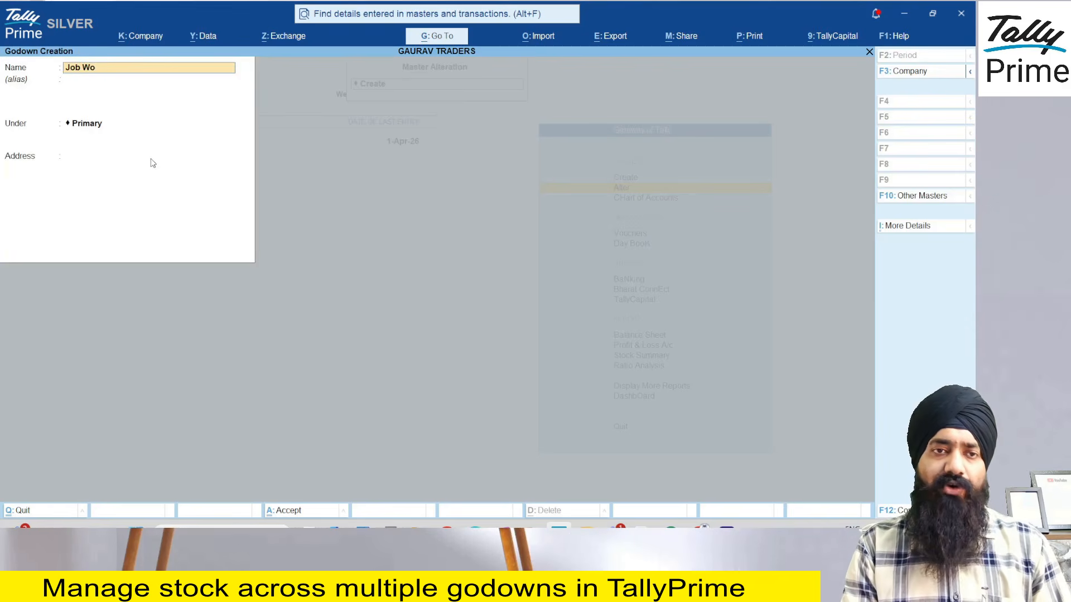
{"action": "type", "text": "rker Godown"}
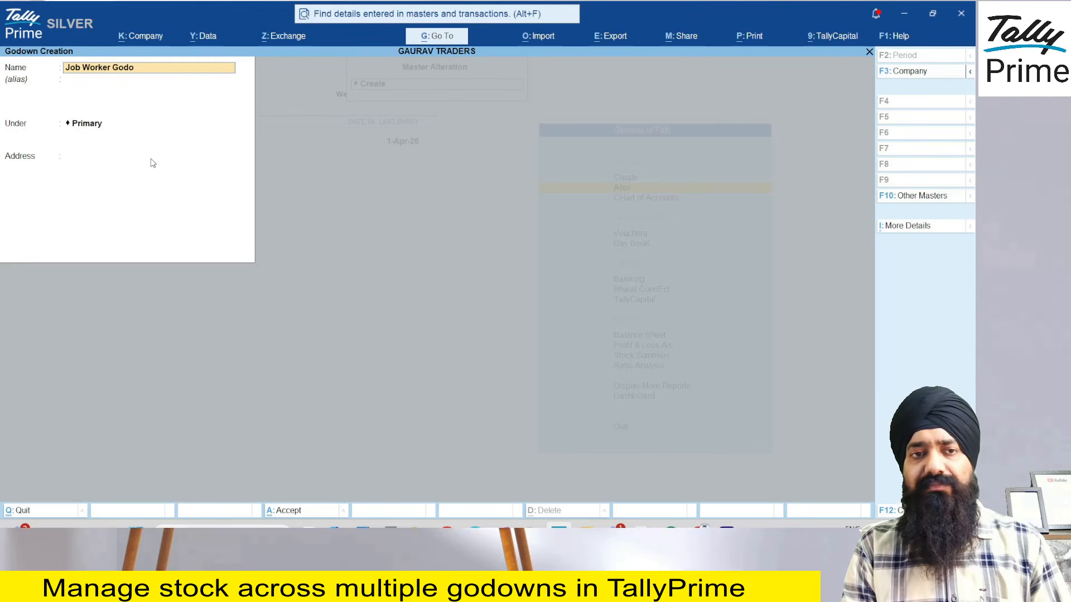
{"action": "key", "text": "Return"}
{"action": "key", "text": "Return"}
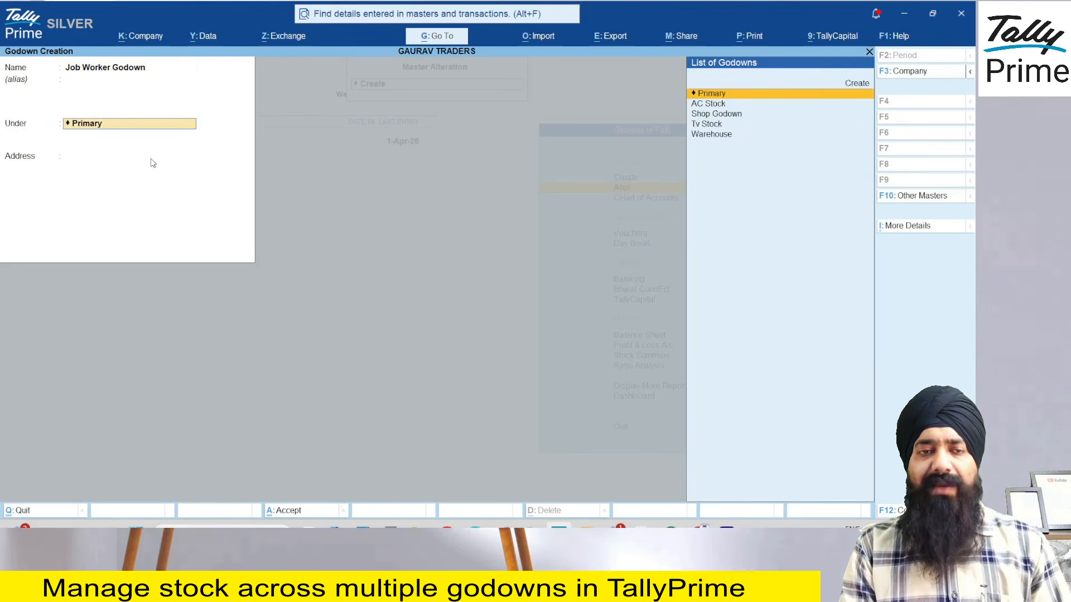
Enable third party stock details in the godown configuration, keeping the other options as they are
{"action": "key", "text": "F12"}
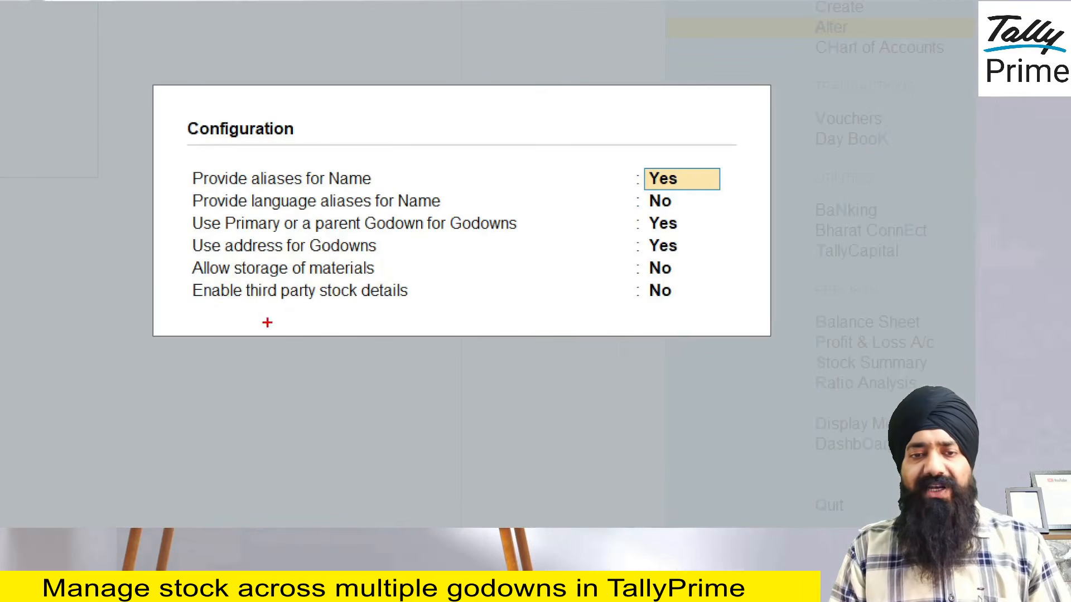
{"action": "left_click_drag", "start_coordinate": [307, 327], "coordinate": [401, 328]}
{"action": "key", "text": "Return"}
{"action": "key", "text": "Return"}
{"action": "key", "text": "Return"}
{"action": "key", "text": "Return"}
{"action": "key", "text": "Return"}
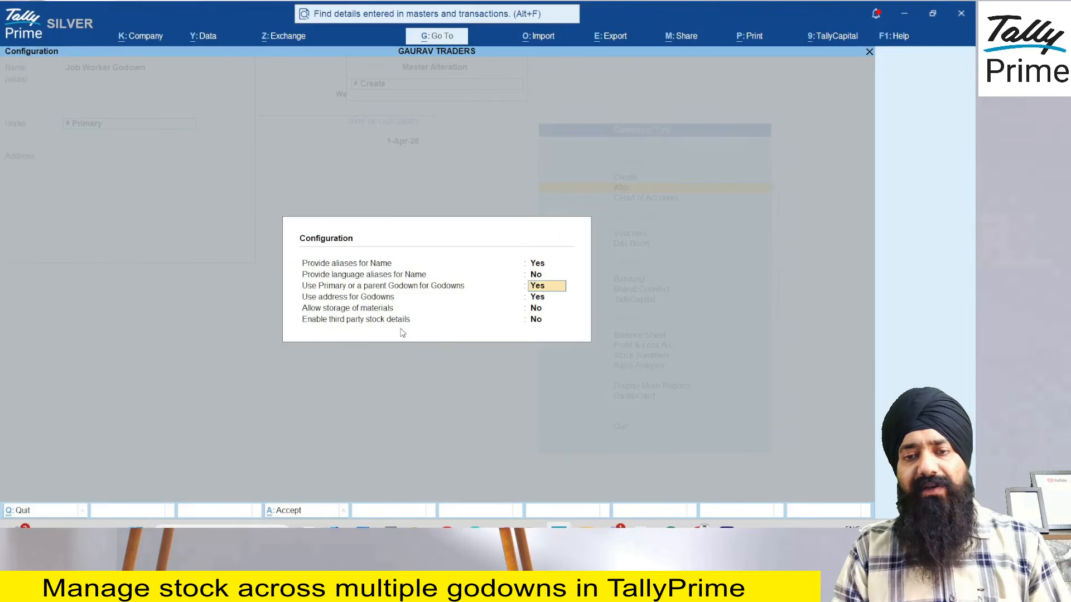
{"action": "key", "text": "Return"}
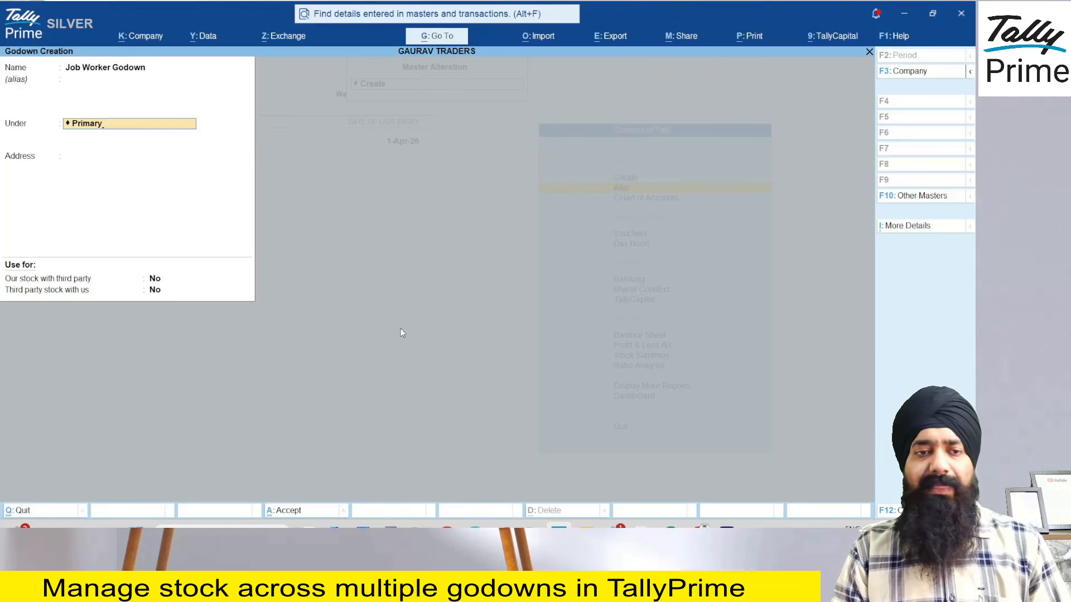
Keep Job Worker Godown under Primary, set Our stock with third party to Yes, save it, and return to the Gateway of Tally
{"action": "key", "text": "Return"}
{"action": "key", "text": "Return"}
{"action": "key", "text": "ctrl"}
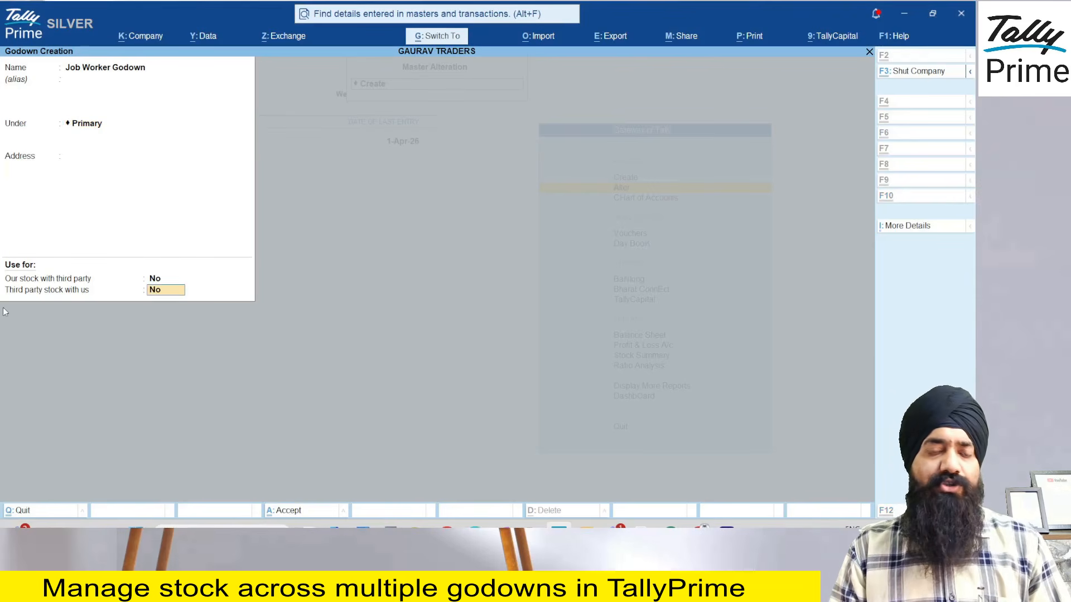
{"action": "mouse_move", "coordinate": [40, 263]}
{"action": "left_mouse_down"}
{"action": "mouse_move", "coordinate": [86, 260]}
{"action": "mouse_move", "coordinate": [91, 295]}
{"action": "mouse_move", "coordinate": [120, 285]}
{"action": "left_mouse_up"}
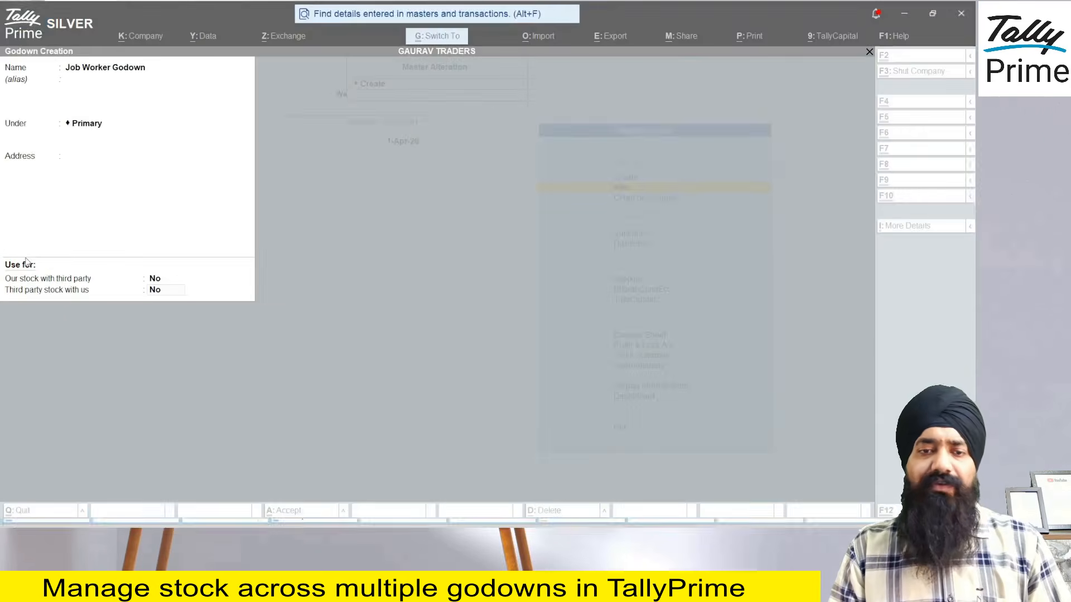
{"action": "key", "text": "Up"}
{"action": "type", "text": "y"}
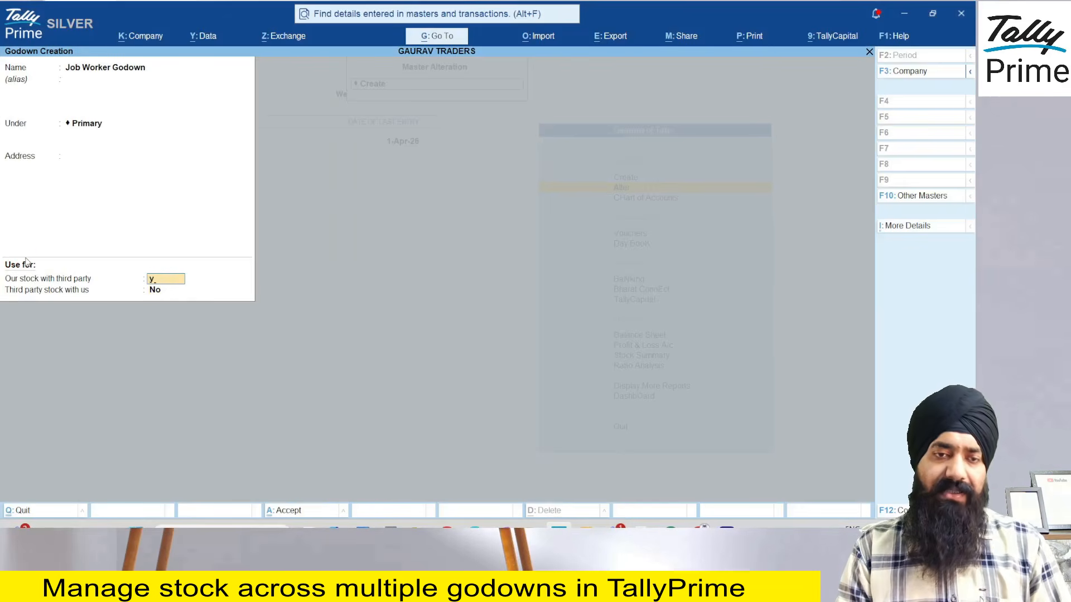
{"action": "key", "text": "Return"}
{"action": "key", "text": "Return"}
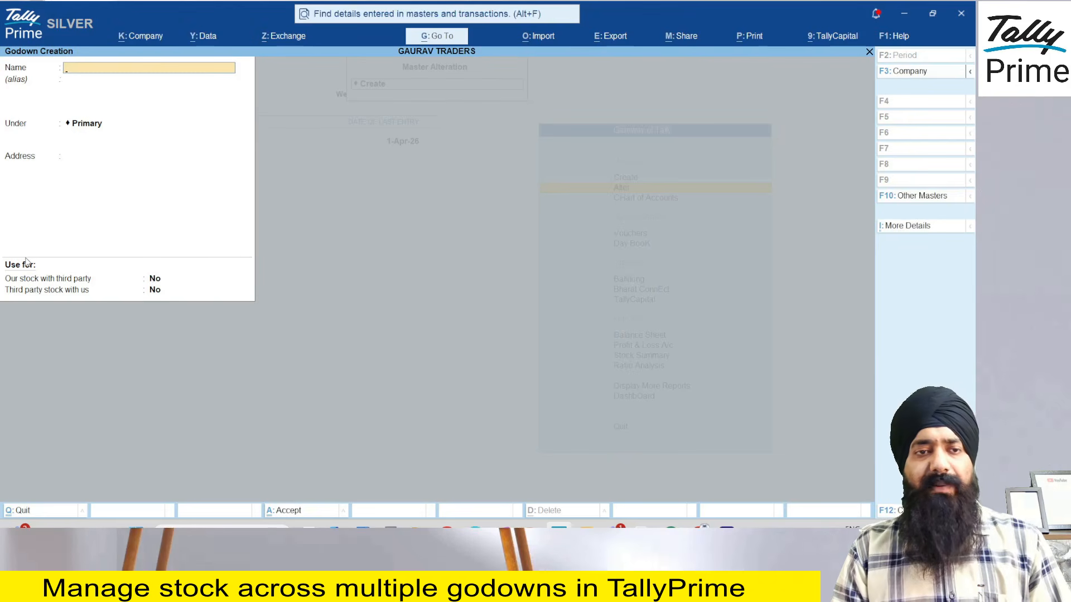
{"action": "key", "text": "Escape"}
{"action": "key", "text": "Escape"}
{"action": "key", "text": "Escape"}
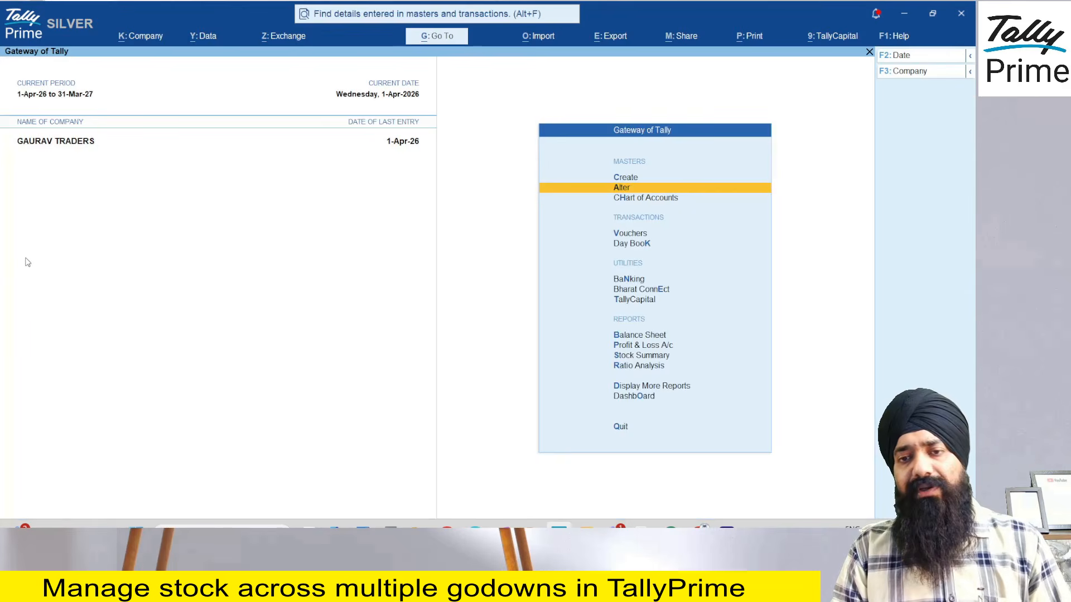
Open voucher entry and change the voucher type to the Material Out inventory voucher
{"action": "key", "text": "v"}
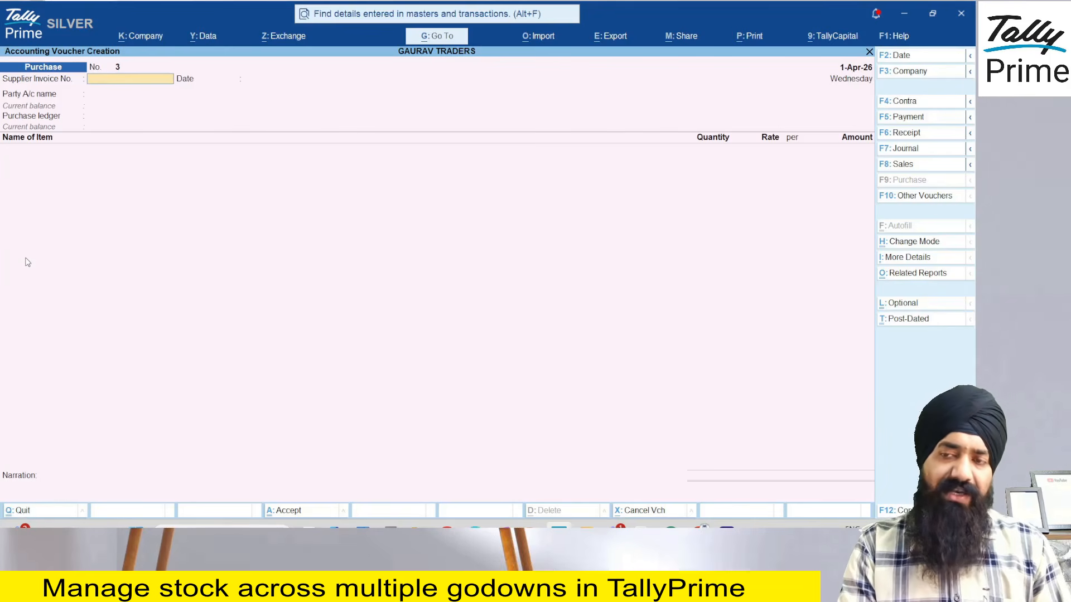
{"action": "key", "text": "F10"}
{"action": "key", "text": "Up"}
{"action": "key", "text": "Up"}
{"action": "key", "text": "Up"}
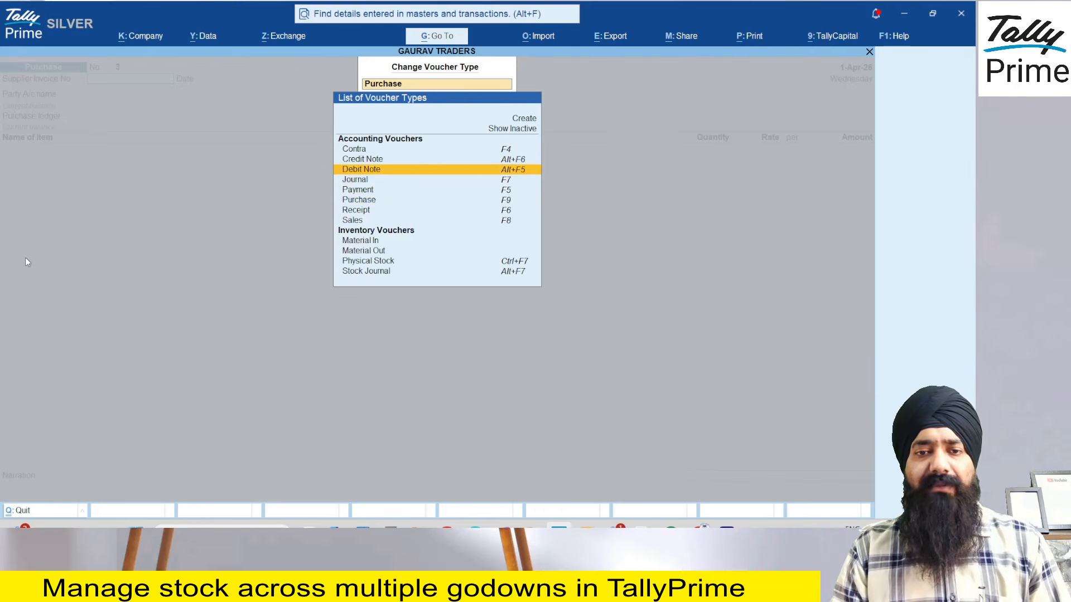
{"action": "type", "text": "Purcha"}
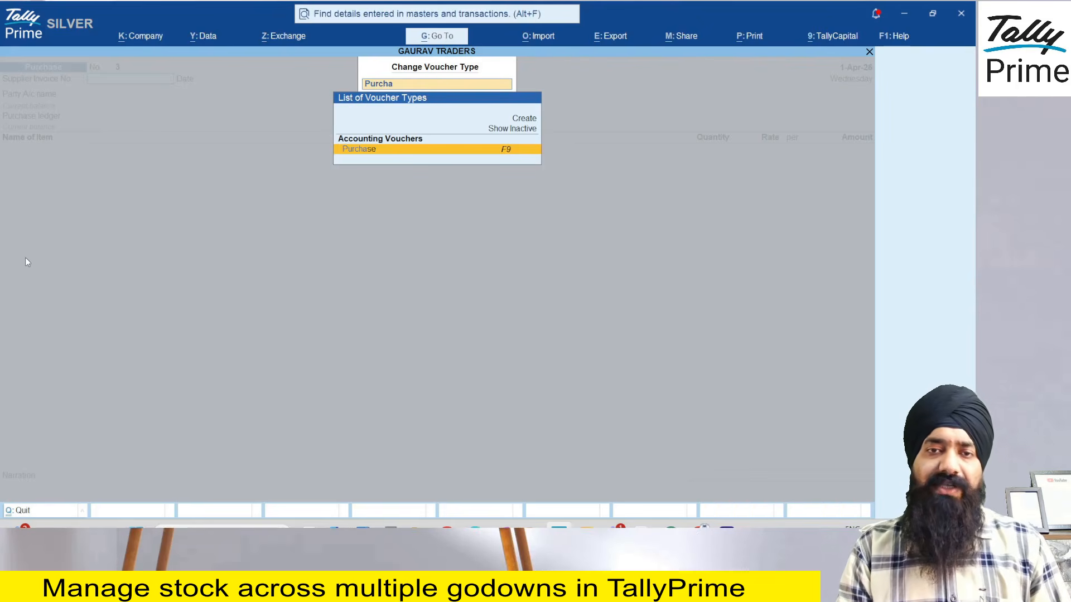
{"action": "key", "text": "BackSpace"}
{"action": "key", "text": "BackSpace"}
{"action": "key", "text": "BackSpace"}
{"action": "key", "text": "BackSpace"}
{"action": "key", "text": "BackSpace"}
{"action": "key", "text": "BackSpace"}
{"action": "type", "text": "Ma"}
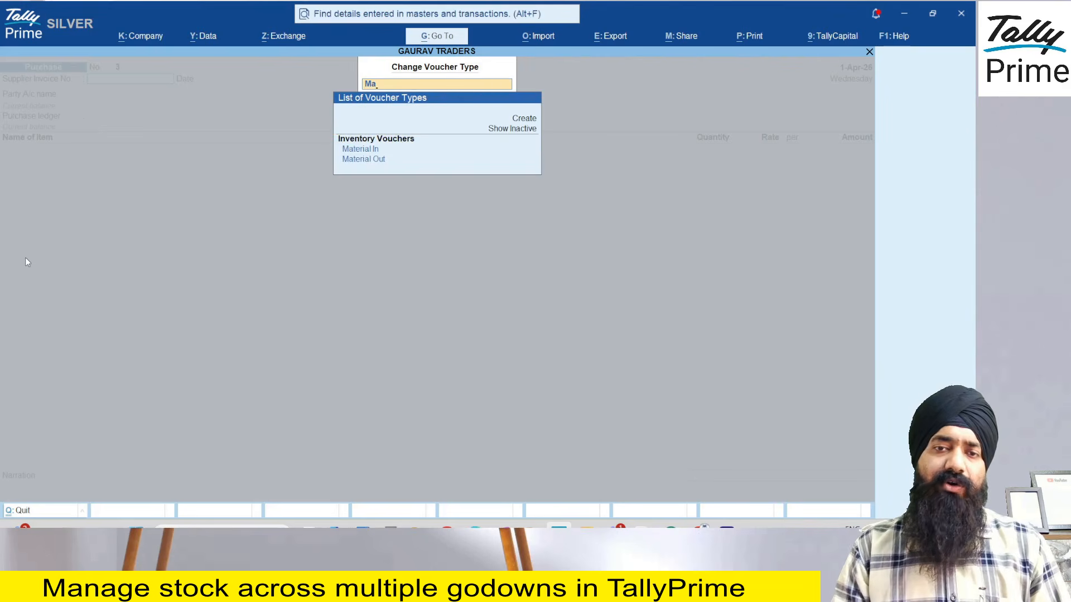
{"action": "key", "text": "Down"}
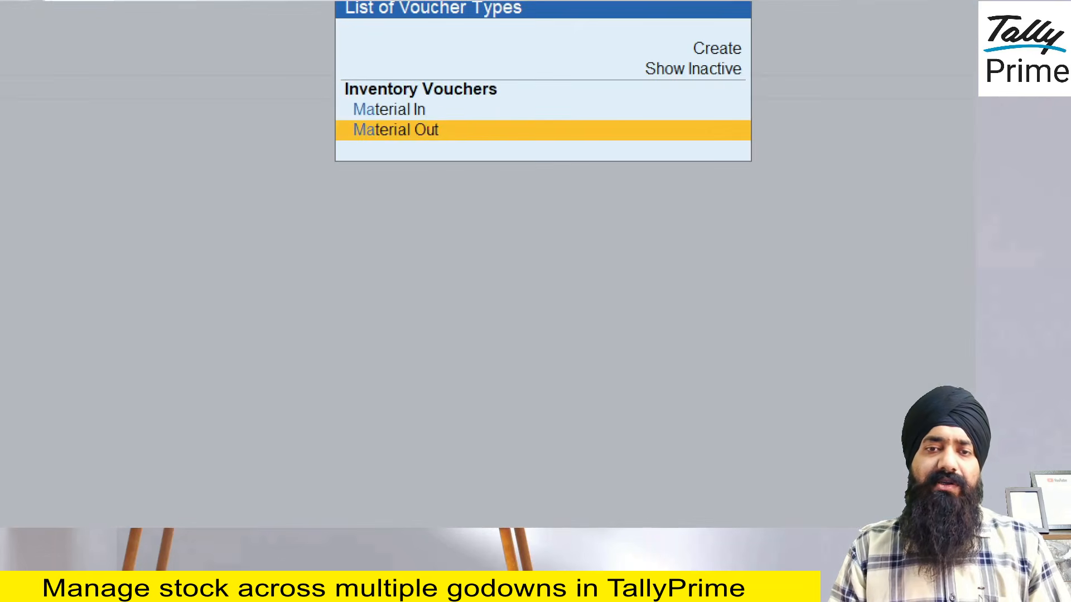
{"action": "left_click_drag", "start_coordinate": [385, 150], "coordinate": [401, 177]}
{"action": "key", "text": "Return"}
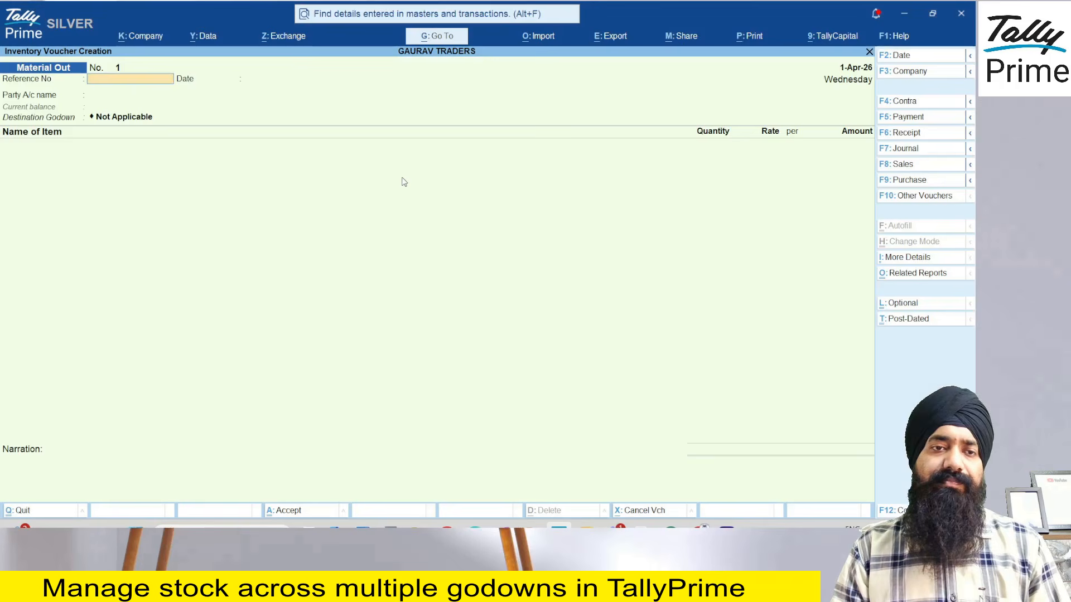
Start a new party ledger from the Material Out voucher, enter the party's name, and place it under Sundry Creditors
{"action": "key", "text": "Return"}
{"action": "key", "text": "Return"}
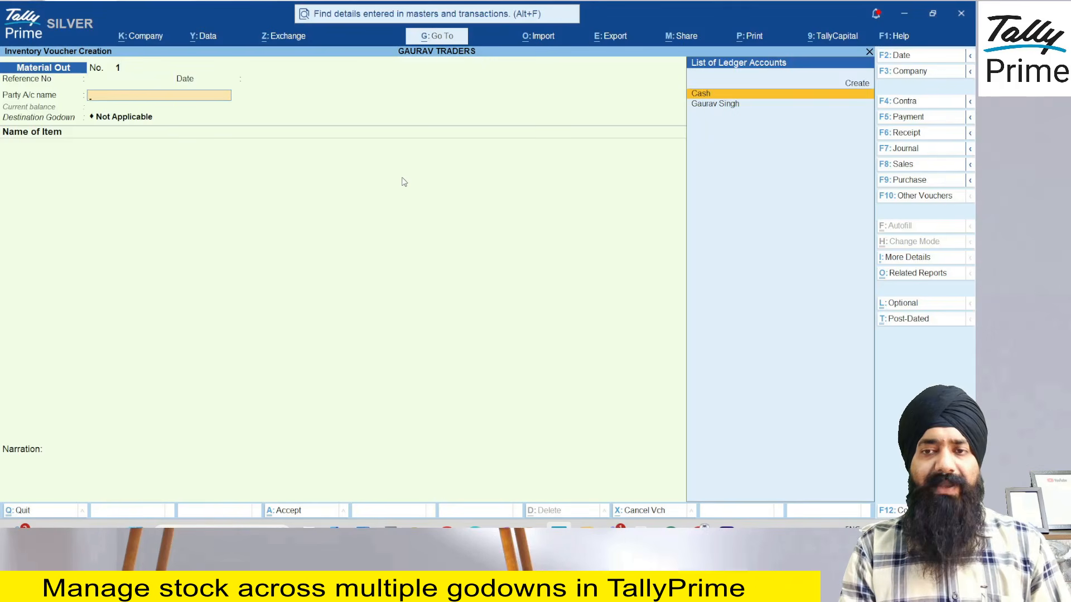
{"action": "key", "text": "alt+c"}
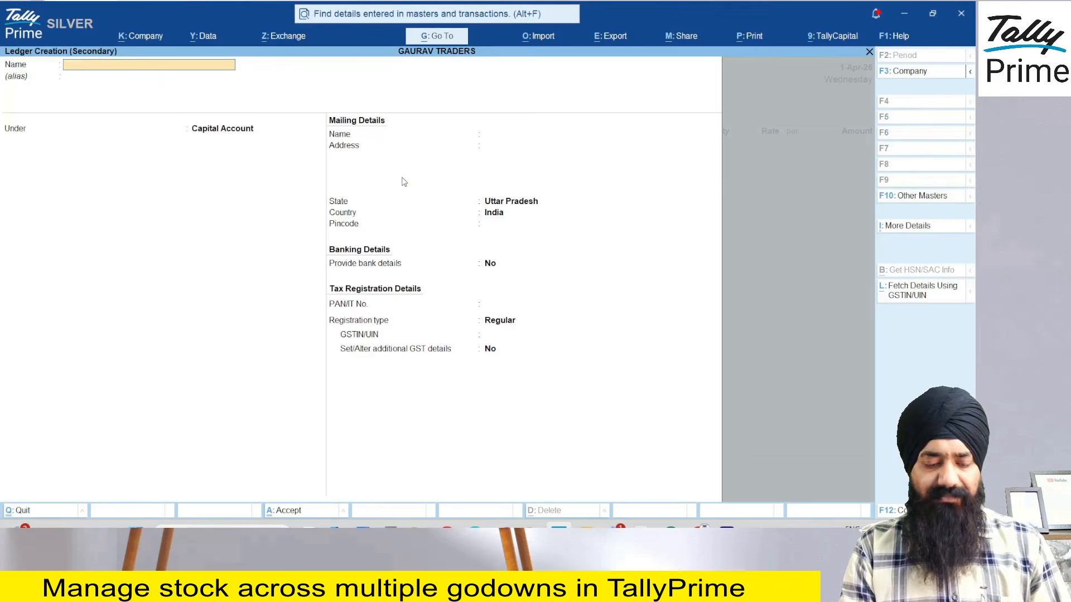
{"action": "type", "text": "Mahesh"}
{"action": "key", "text": "Return"}
{"action": "key", "text": "Return"}
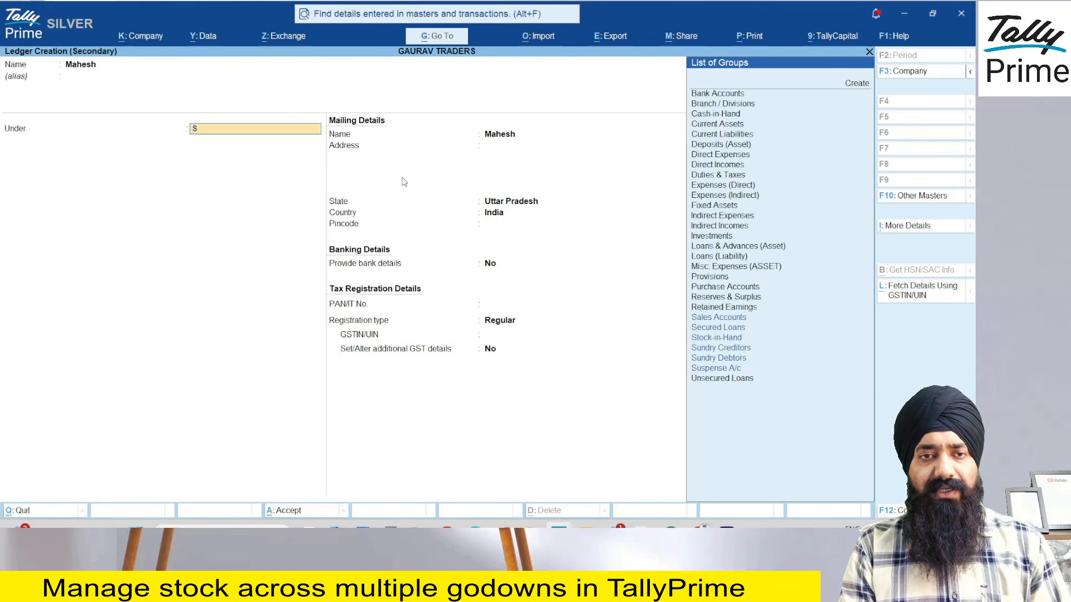
{"action": "type", "text": "Sun"}
{"action": "key", "text": "Return"}
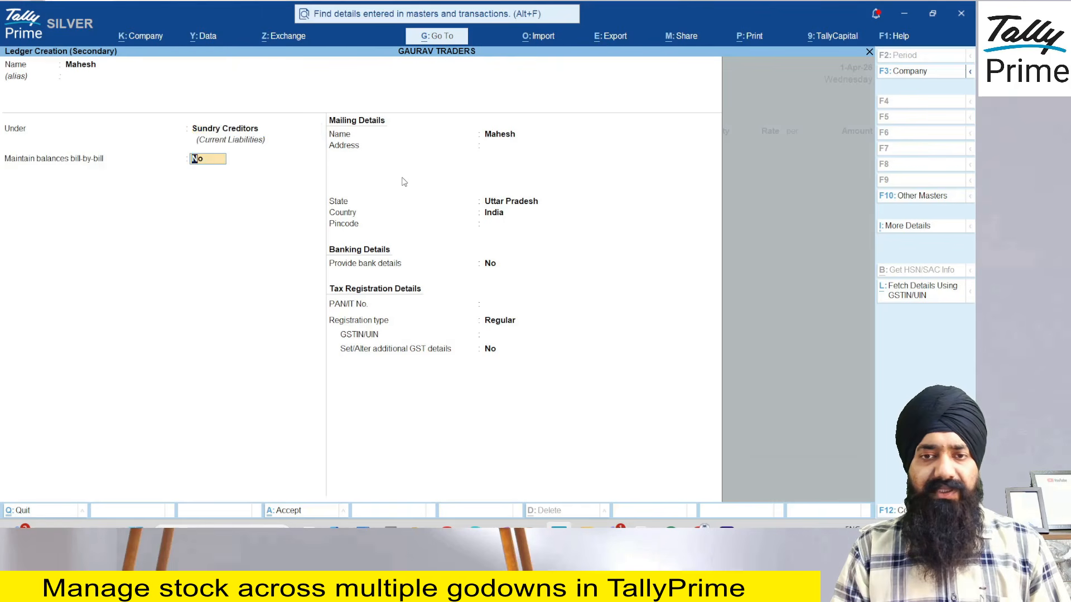
Keep bill-by-bill balances at No, set the registration type to Unregistered/Consumer, save the ledger, and accept the party details
{"action": "key", "text": "Return"}
{"action": "key", "text": "Return"}
{"action": "key", "text": "Return"}
{"action": "key", "text": "Return"}
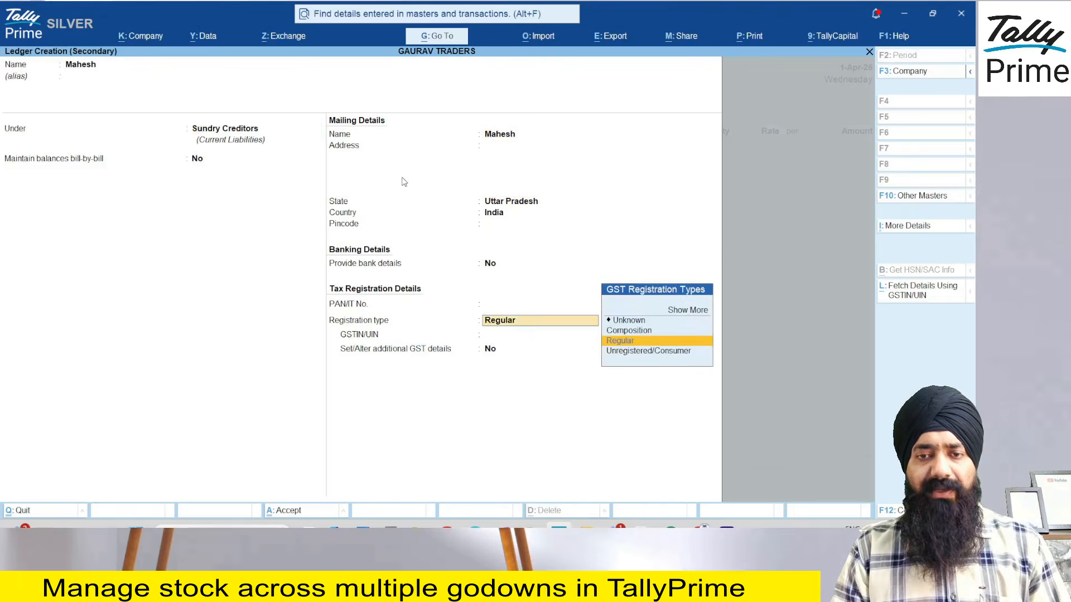
{"action": "key", "text": "Down"}
{"action": "key", "text": "Return"}
{"action": "key", "text": "ctrl+a"}
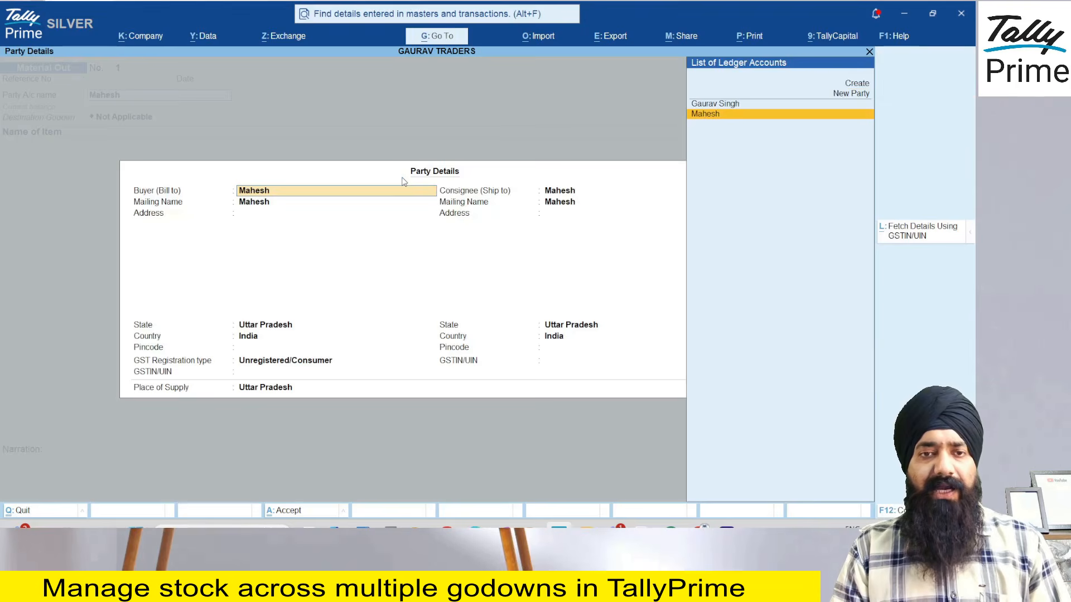
{"action": "key", "text": "ctrl+a"}
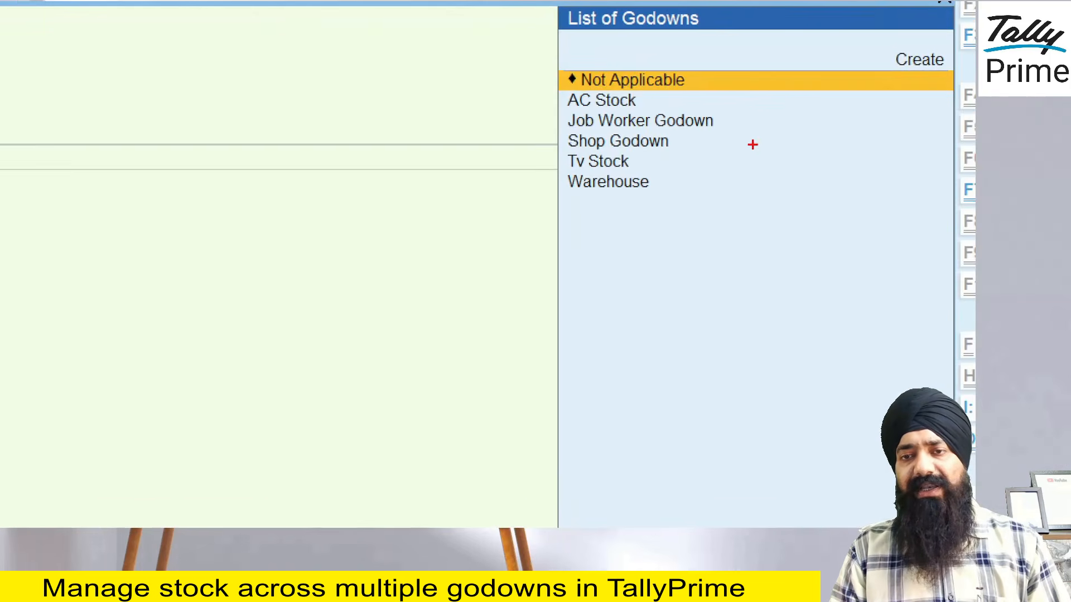
Set the voucher's destination godown to Job Worker Godown and choose Item A as the item sent out
{"action": "left_click_drag", "start_coordinate": [712, 139], "coordinate": [749, 123]}
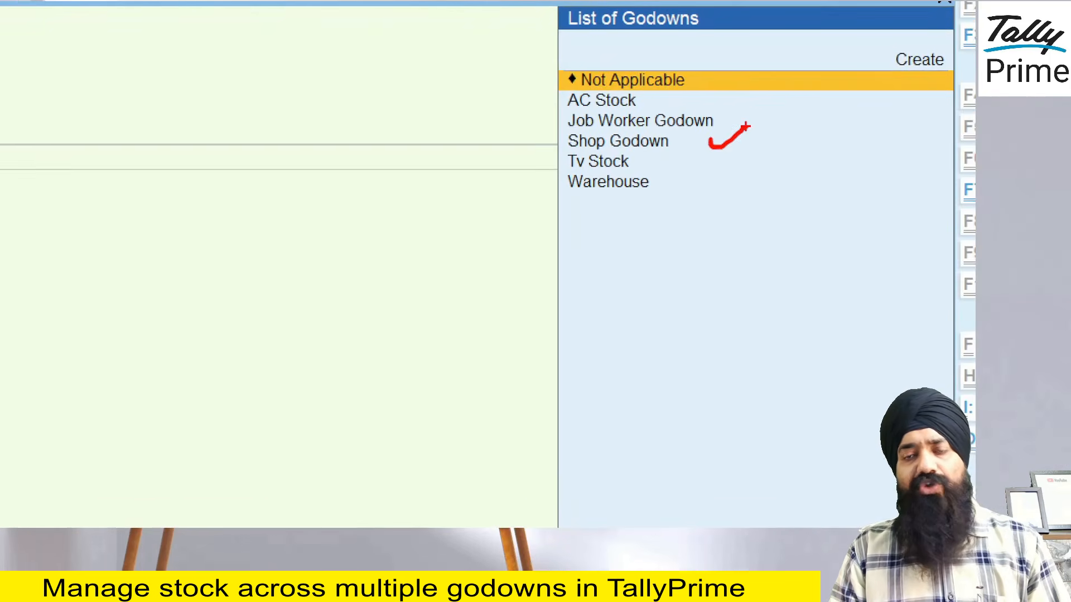
{"action": "key", "text": "Escape"}
{"action": "left_click", "coordinate": [771, 116]}
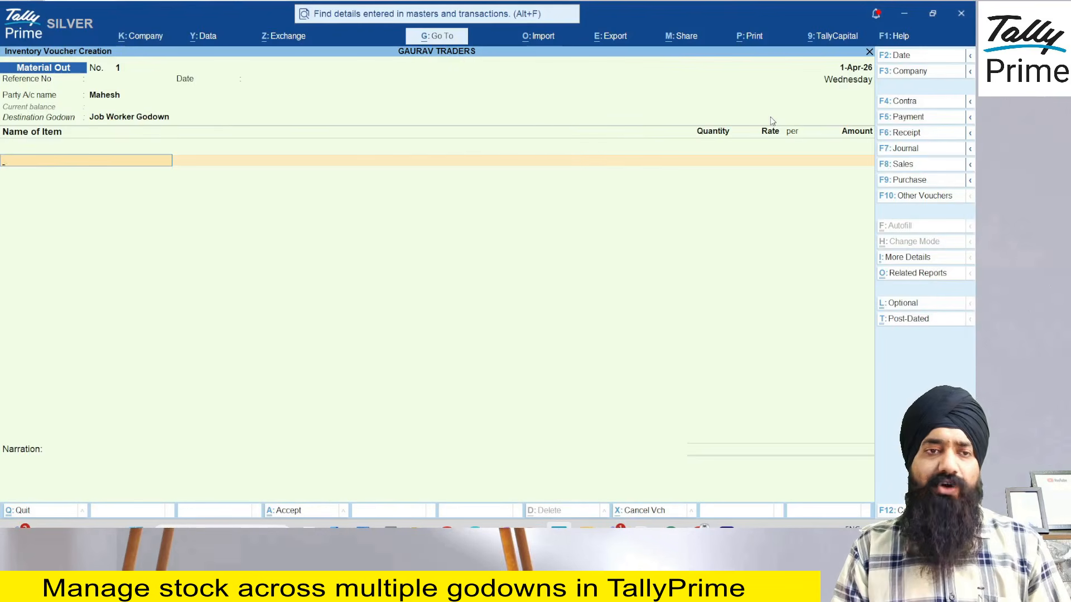
{"action": "key", "text": "Return"}
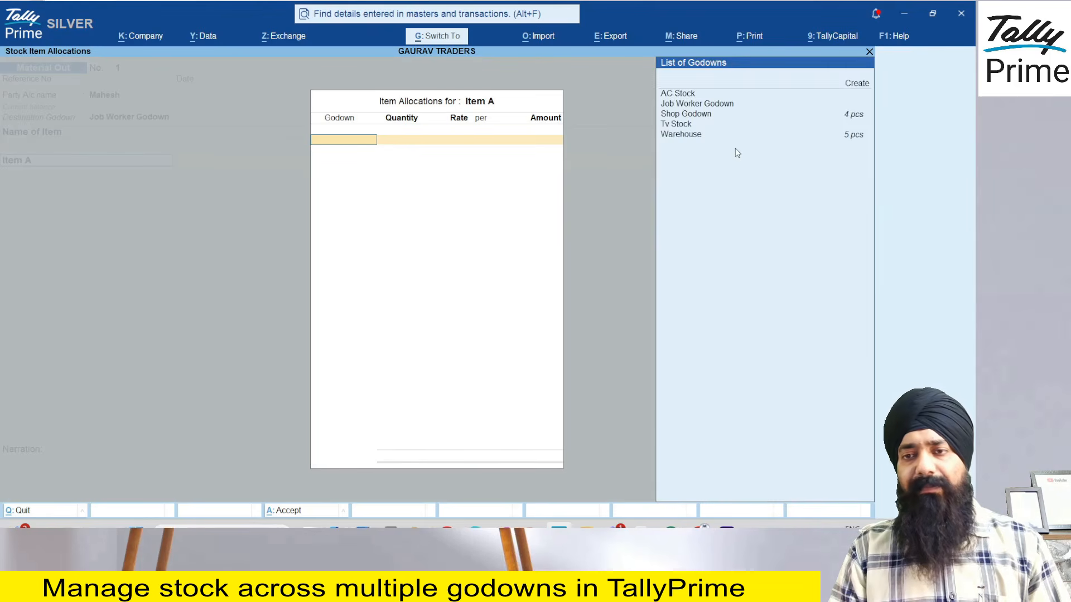
Choose Warehouse as the source godown in the item allocations for Item A
{"action": "key", "text": "ctrl+1"}
{"action": "left_click", "coordinate": [735, 149]}
{"action": "left_click_drag", "start_coordinate": [646, 149], "coordinate": [871, 118]}
{"action": "key", "text": "Escape"}
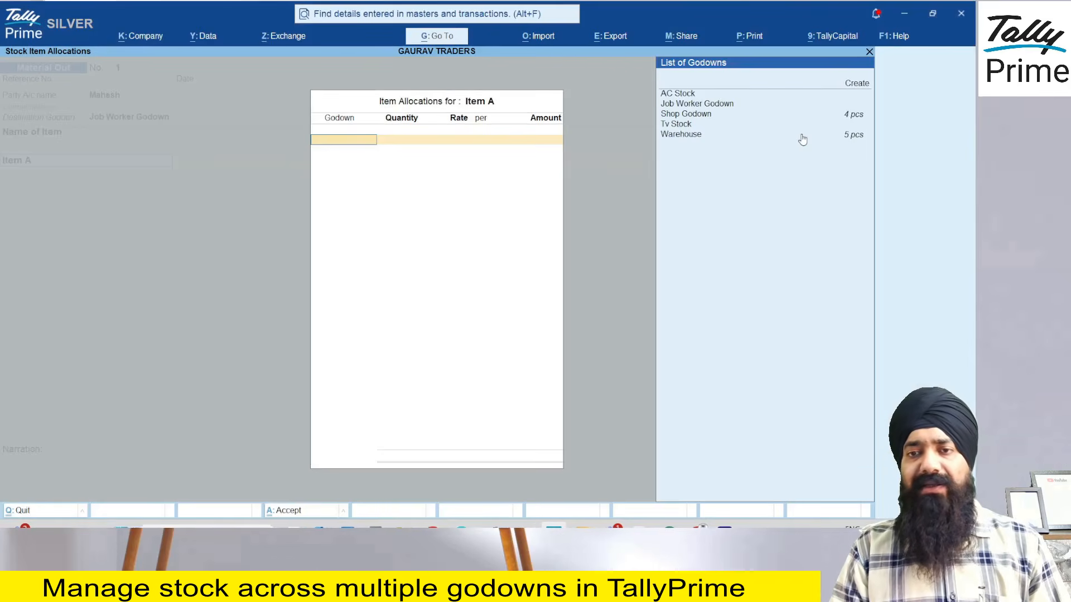
{"action": "key", "text": "Down"}
{"action": "key", "text": "Down"}
{"action": "key", "text": "Down"}
{"action": "key", "text": "Down"}
{"action": "key", "text": "Return"}
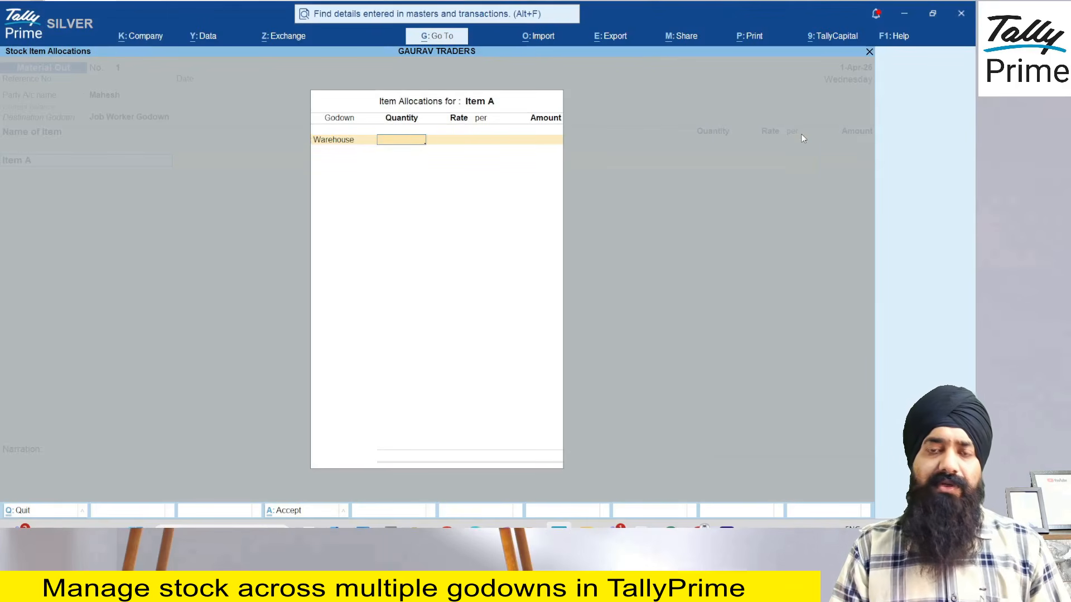
Allocate 1 pcs of Item A at the rate of 1,000.00, then save the Material Out voucher and leave voucher entry
{"action": "type", "text": "1"}
{"action": "key", "text": "Return"}
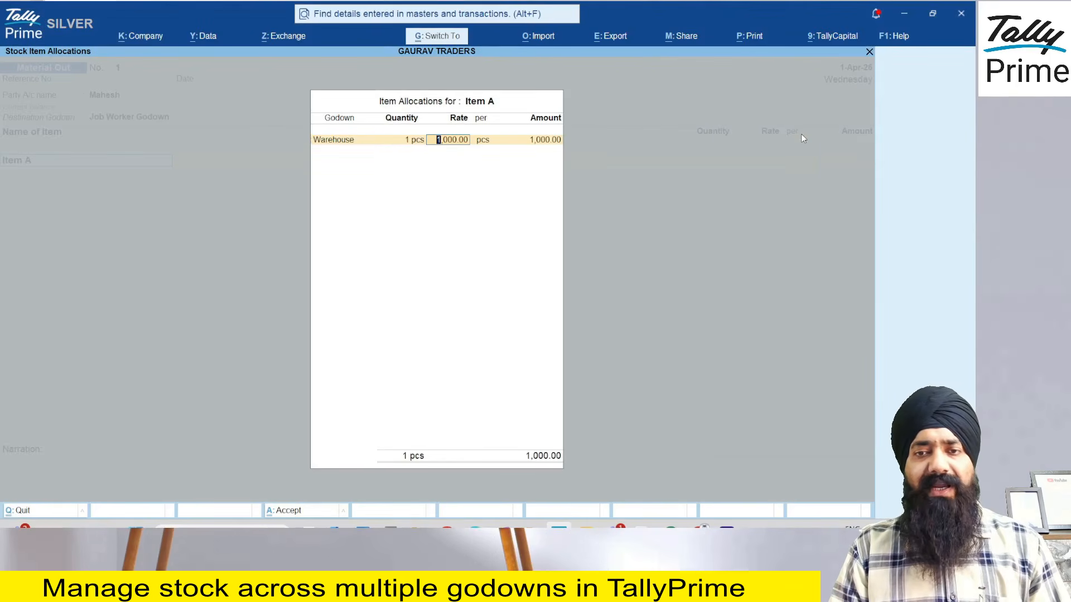
{"action": "key", "text": "Return"}
{"action": "key", "text": "Return"}
{"action": "key", "text": "Return"}
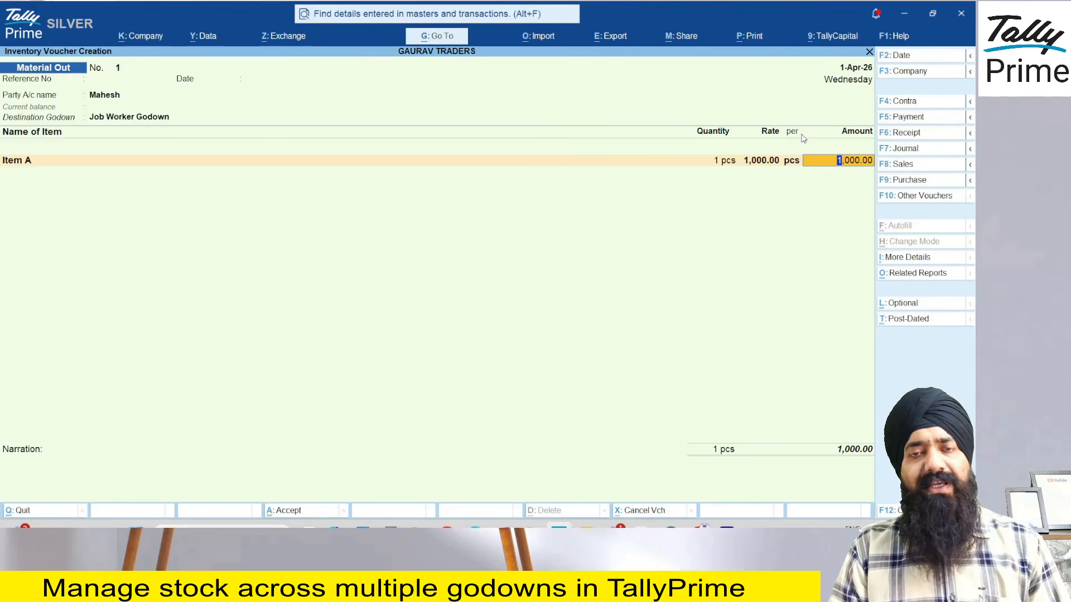
{"action": "key", "text": "ctrl+a"}
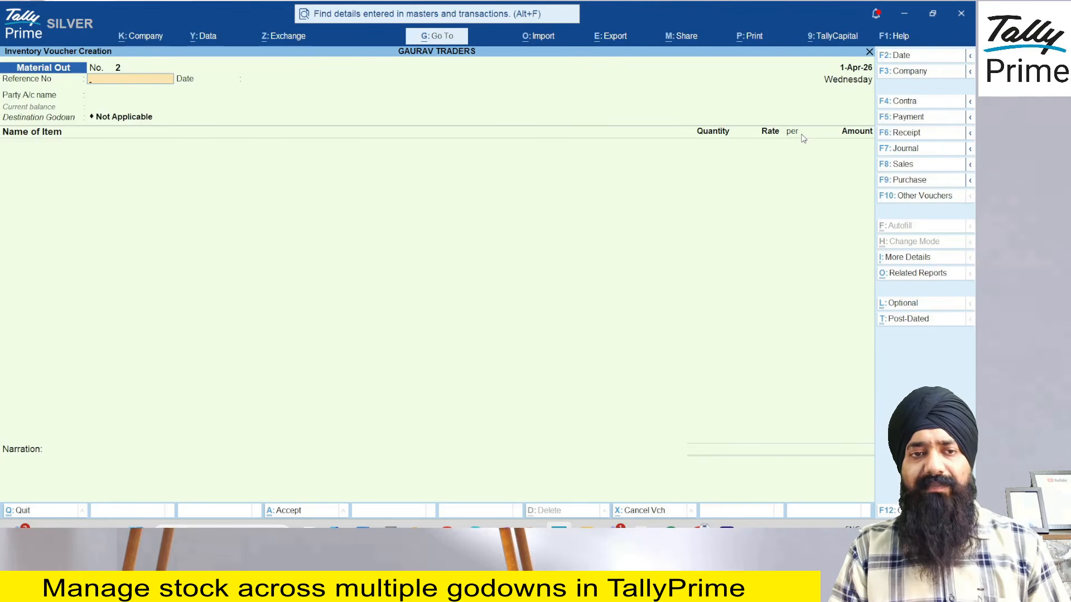
{"action": "key", "text": "Escape"}
Open the Godown Summary report for Job Worker Godown
{"action": "key", "text": "alt+g"}
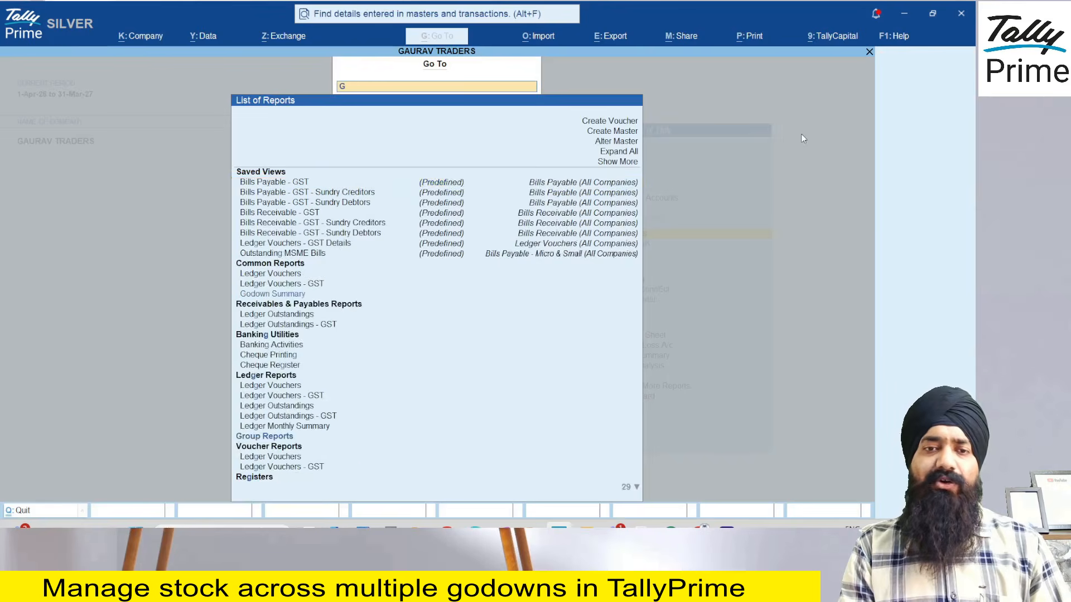
{"action": "type", "text": "God"}
{"action": "key", "text": "Return"}
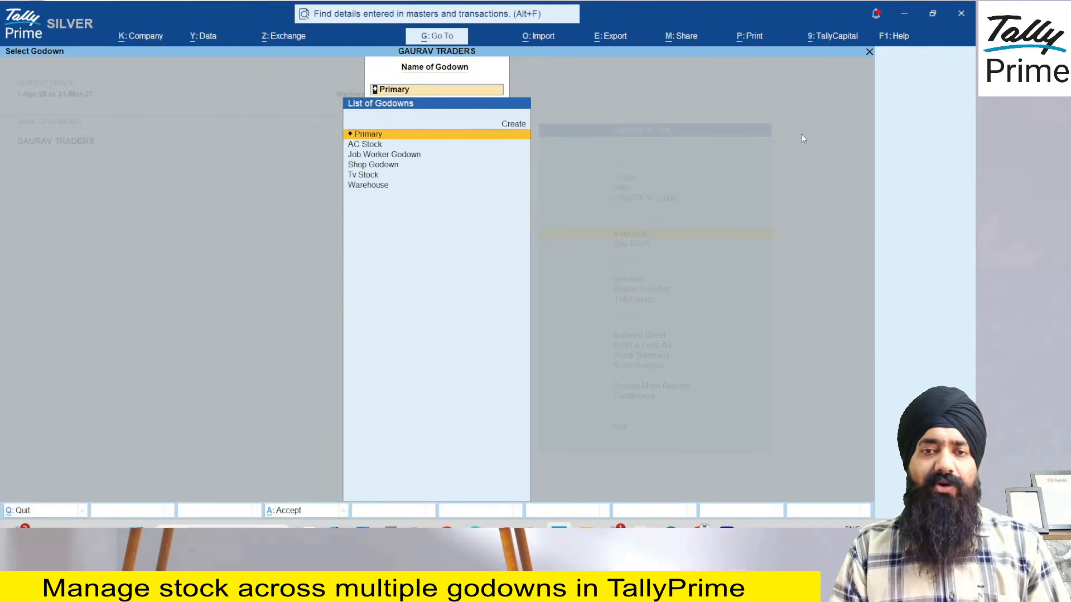
{"action": "key", "text": "Down"}
{"action": "key", "text": "Down"}
{"action": "key", "text": "Return"}
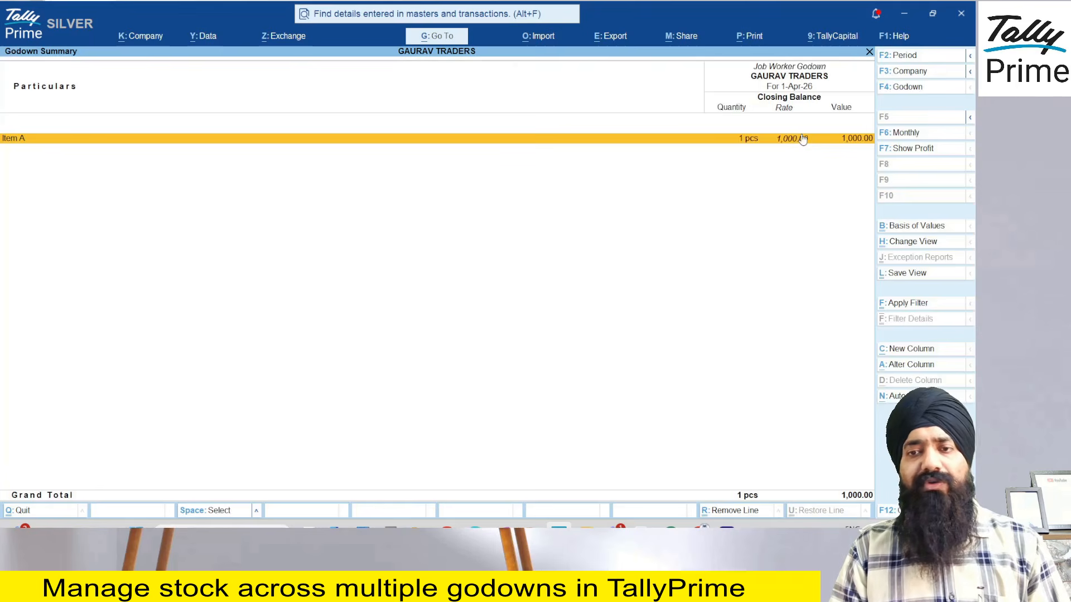
Examine Item A's closing quantity and value in the Job Worker Godown summary
{"action": "key", "text": "ctrl+1"}
{"action": "left_click_drag", "start_coordinate": [1, 232], "coordinate": [95, 174]}
{"action": "left_click_drag", "start_coordinate": [23, 243], "coordinate": [190, 180]}
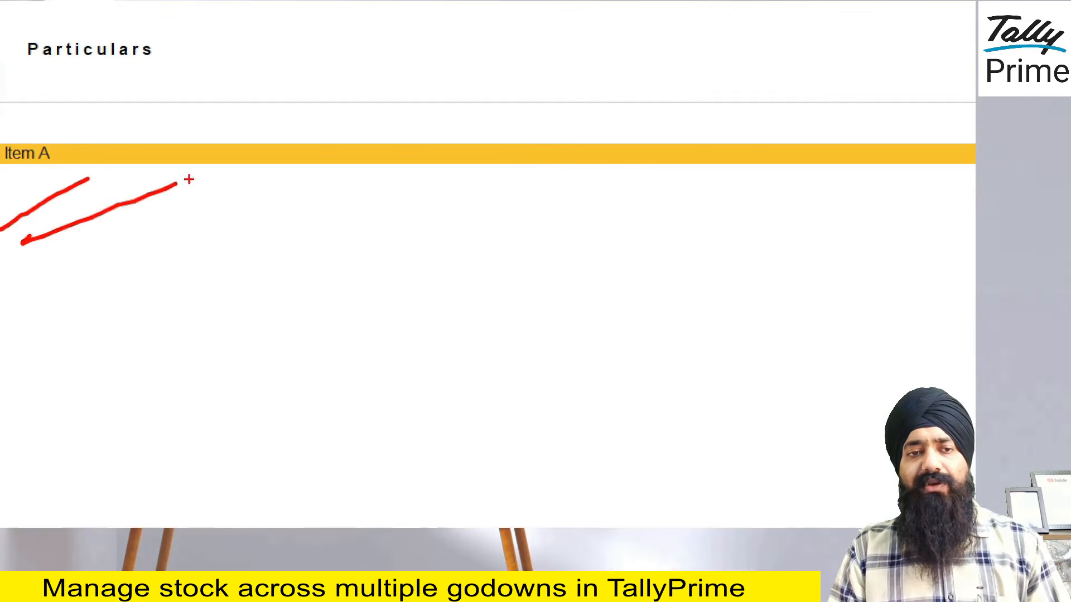
{"action": "key", "text": "Escape"}
{"action": "key", "text": "ctrl+1"}
{"action": "left_click_drag", "start_coordinate": [707, 206], "coordinate": [805, 176]}
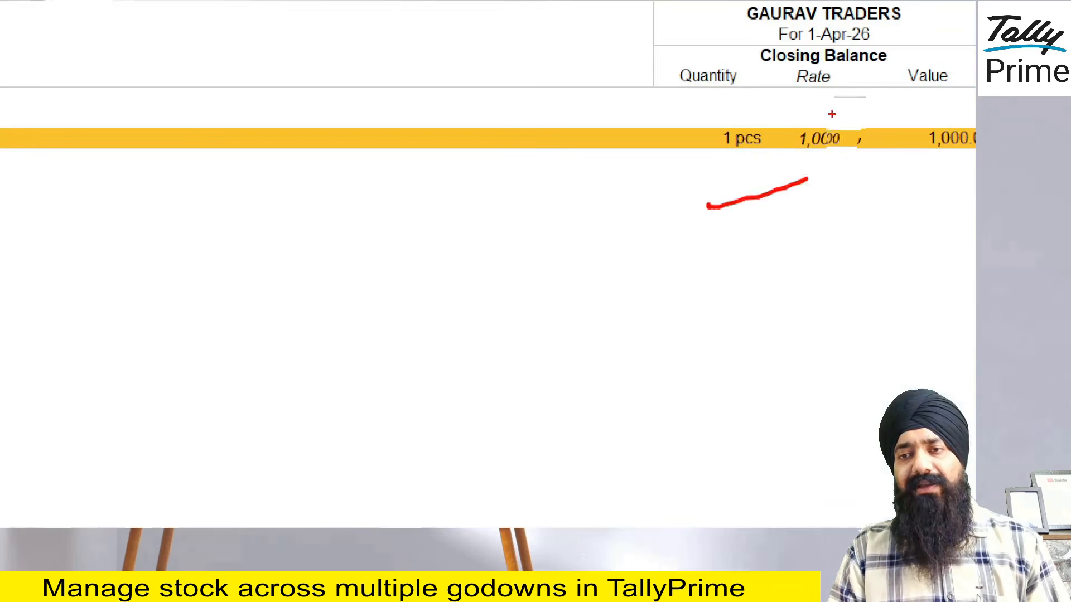
{"action": "key", "text": "Escape"}
{"action": "key", "text": "ctrl+1"}
{"action": "left_click_drag", "start_coordinate": [733, 63], "coordinate": [748, 50]}
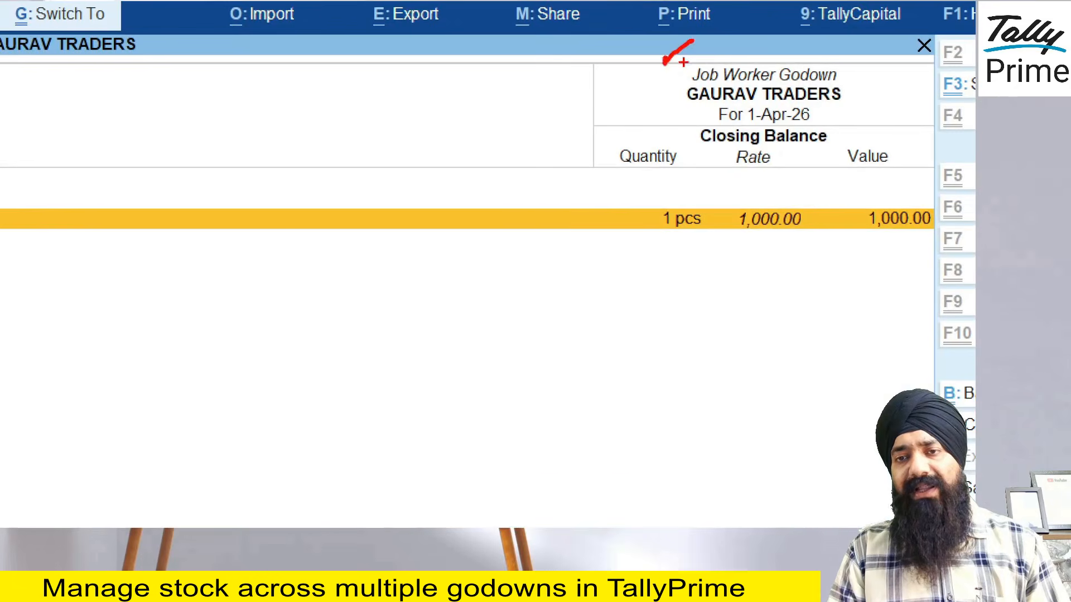
{"action": "key", "text": "Escape"}
Switch the Godown Summary to Primary and expand it to show the items and sub-godowns in detail
{"action": "key", "text": "F4"}
{"action": "key", "text": "Up"}
{"action": "key", "text": "Up"}
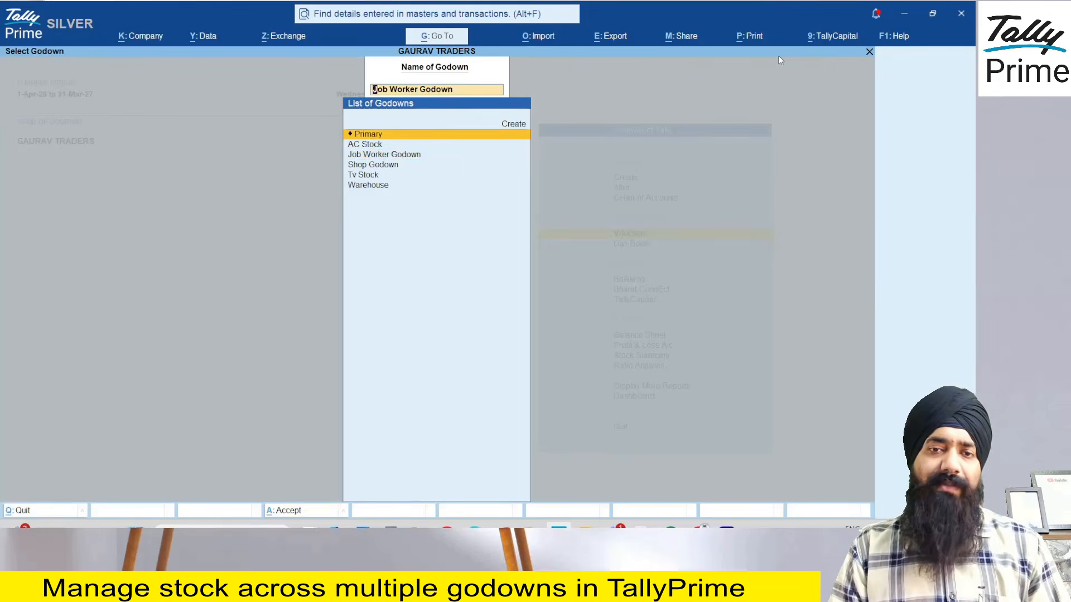
{"action": "key", "text": "Return"}
{"action": "key", "text": "alt+F5"}
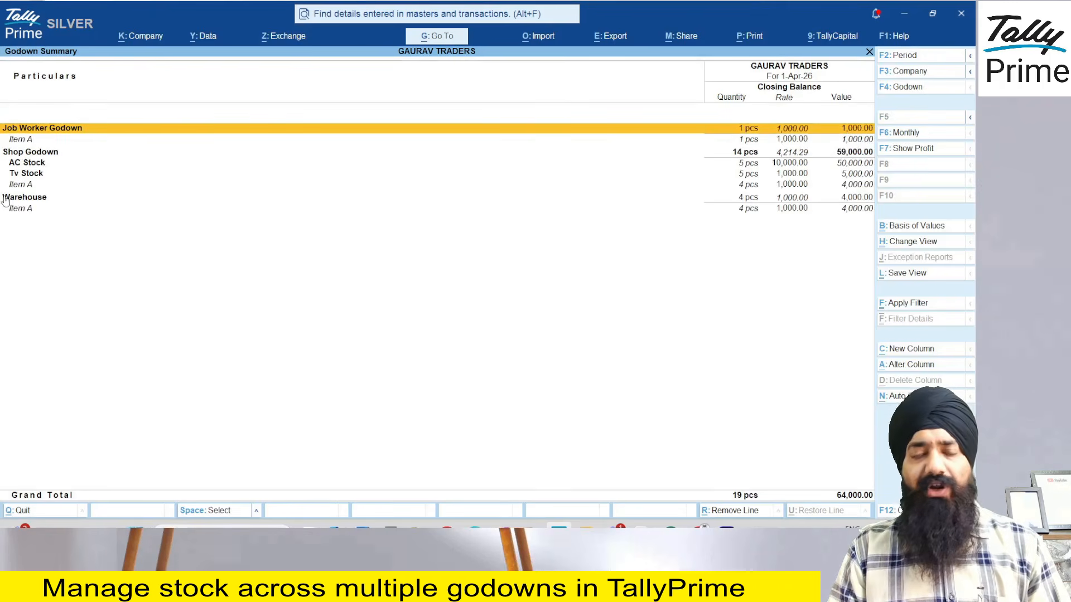
Review the stock lines of Job Worker Godown, Shop Godown and Warehouse, then return to the Gateway of Tally
{"action": "key", "text": "ctrl+1"}
{"action": "left_click", "coordinate": [11, 146]}
{"action": "left_click_drag", "start_coordinate": [4, 112], "coordinate": [40, 97]}
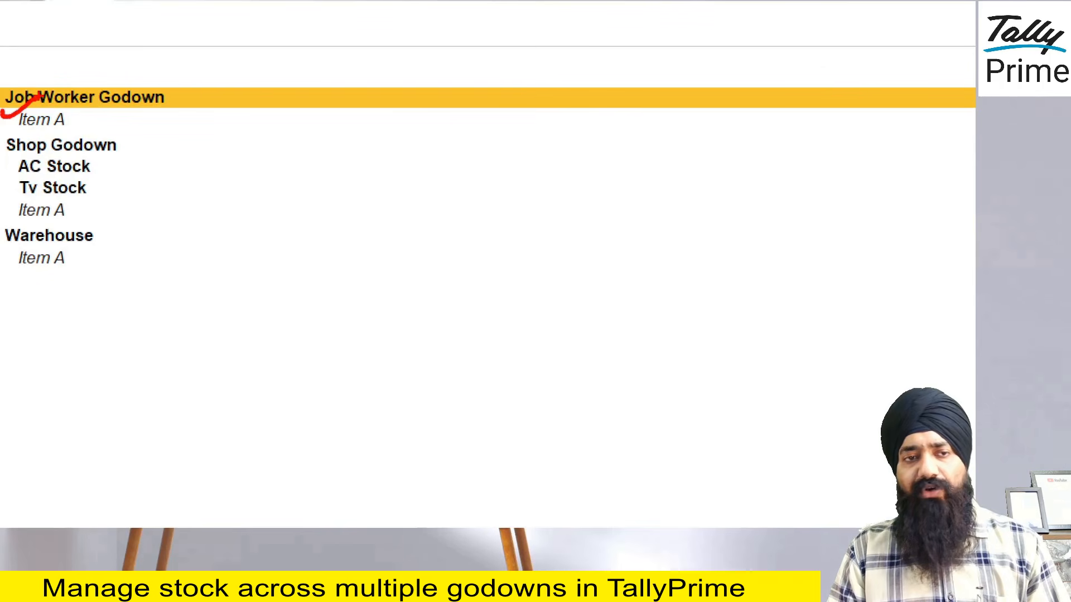
{"action": "left_click_drag", "start_coordinate": [2, 202], "coordinate": [33, 179]}
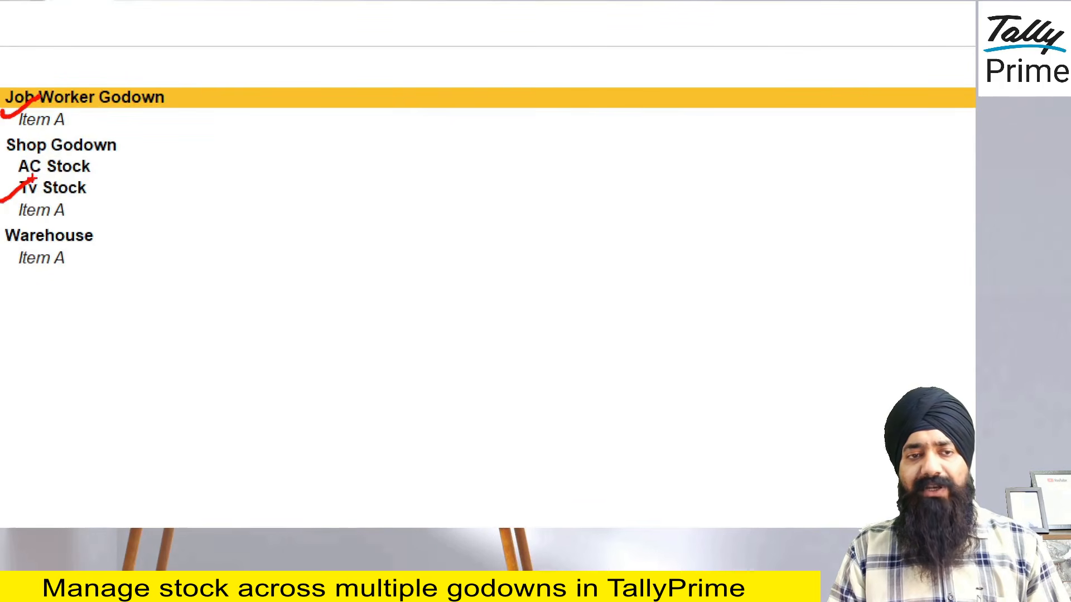
{"action": "left_click_drag", "start_coordinate": [2, 272], "coordinate": [21, 257]}
{"action": "key", "text": "Escape"}
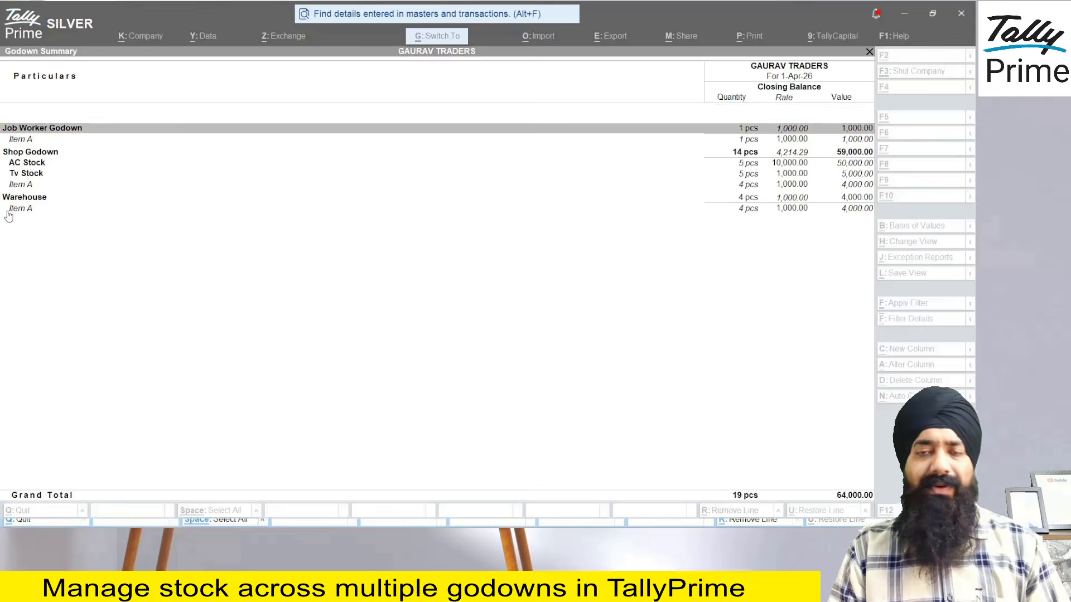
{"action": "key", "text": "Escape"}
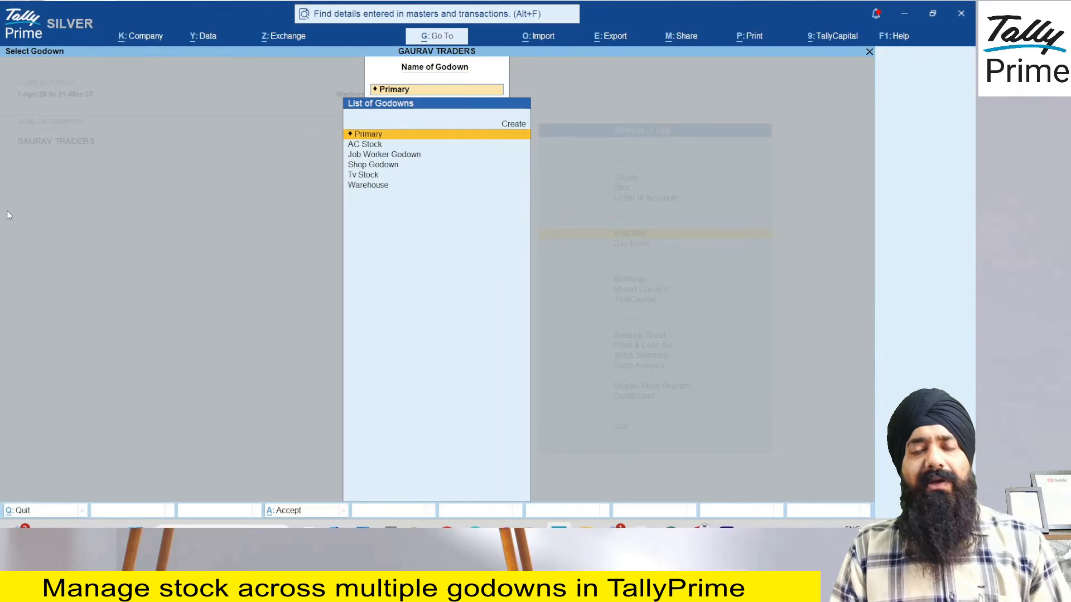
{"action": "key", "text": "Escape"}
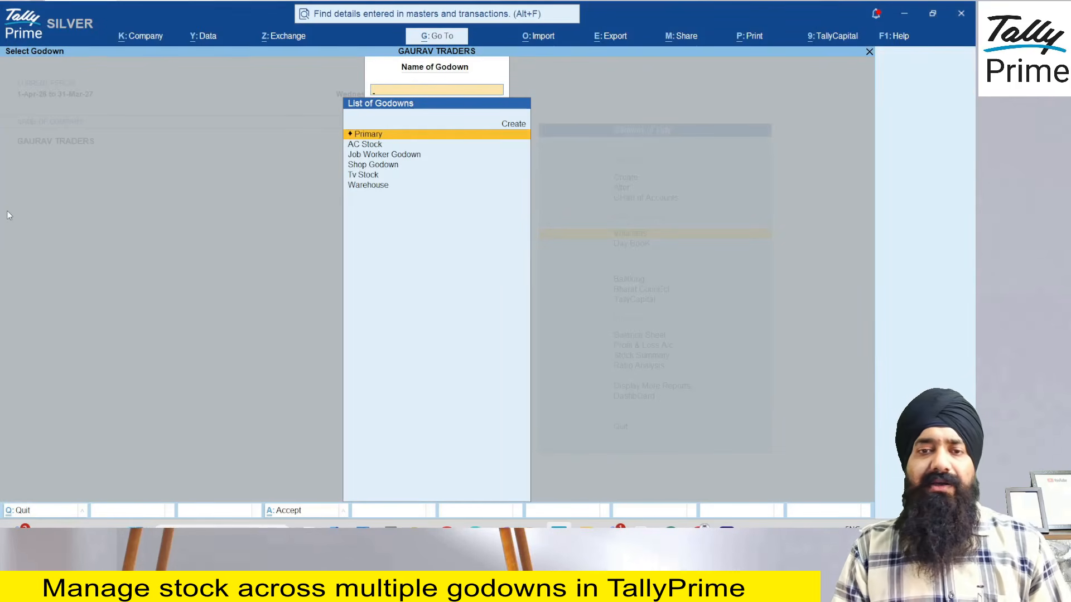
{"action": "key", "text": "Escape"}
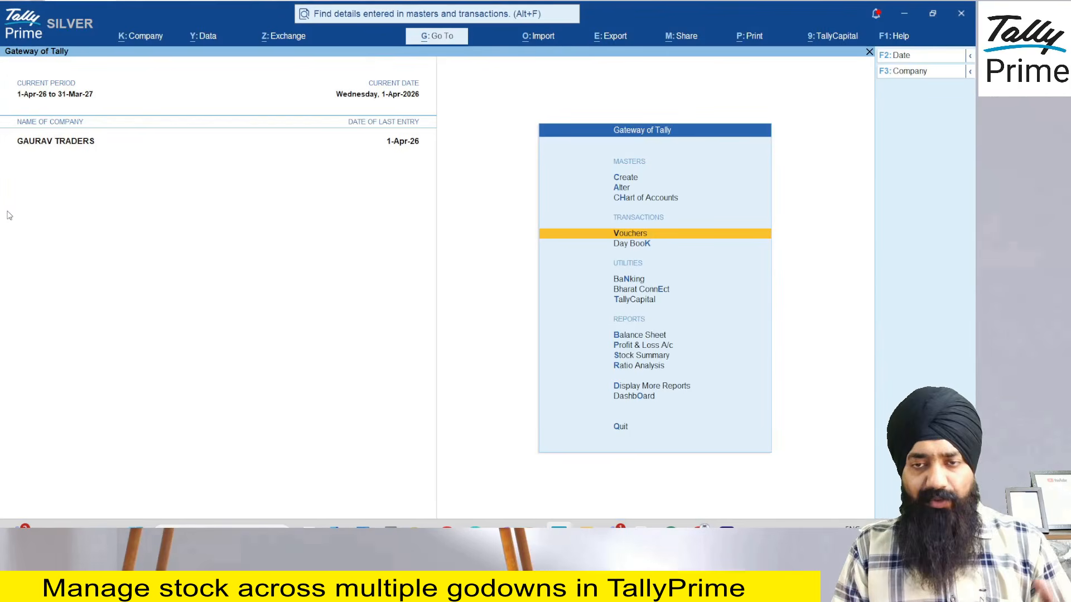
Start creating a new godown from the list of inventory masters
{"action": "key", "text": "Up"}
{"action": "key", "text": "Up"}
{"action": "key", "text": "Down"}
{"action": "key", "text": "Up"}
{"action": "key", "text": "Up"}
{"action": "key", "text": "Return"}
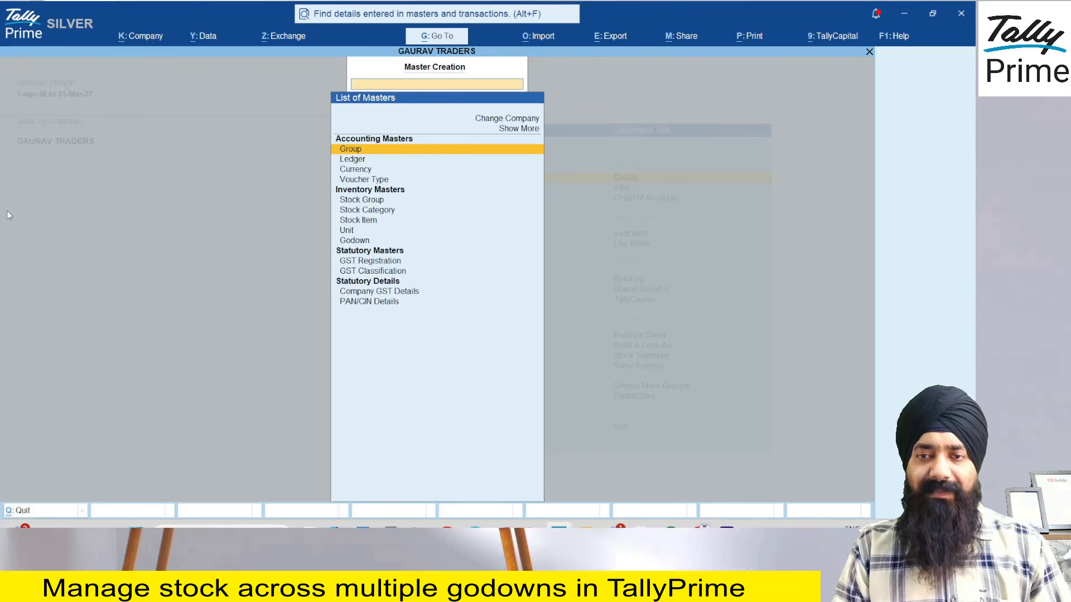
{"action": "key", "text": "Down"}
{"action": "key", "text": "Down"}
{"action": "key", "text": "Down"}
{"action": "key", "text": "Down"}
{"action": "key", "text": "Down"}
{"action": "key", "text": "Down"}
{"action": "key", "text": "Down"}
{"action": "key", "text": "Down"}
{"action": "key", "text": "Return"}
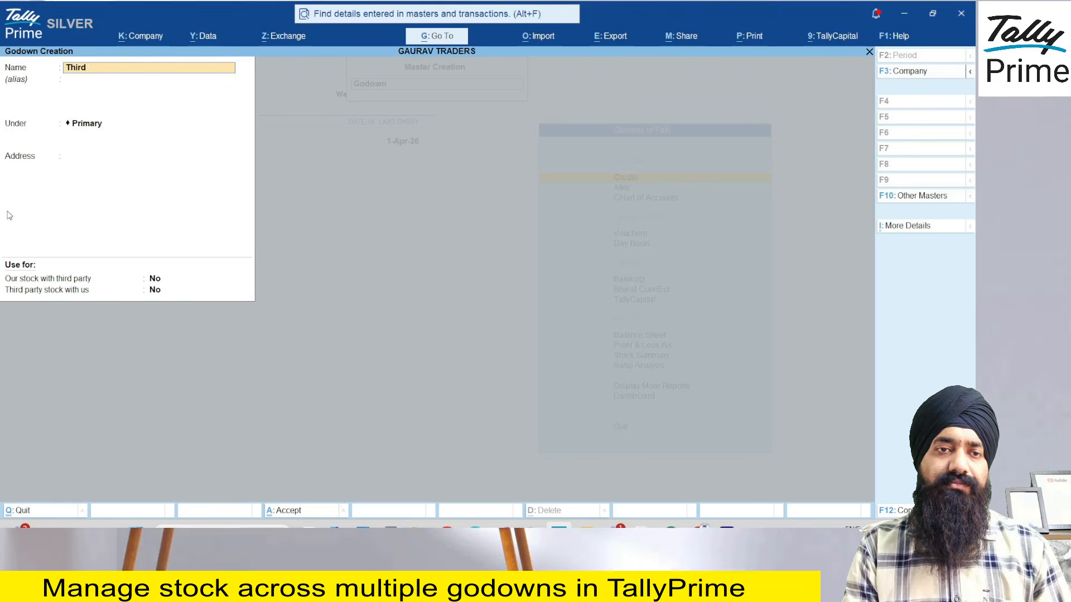
Name the godown Third Party Stock with Us under Primary, leaving alias and address blank and Our stock with third party at No
{"action": "type", "text": "Third Party Stock with Us"}
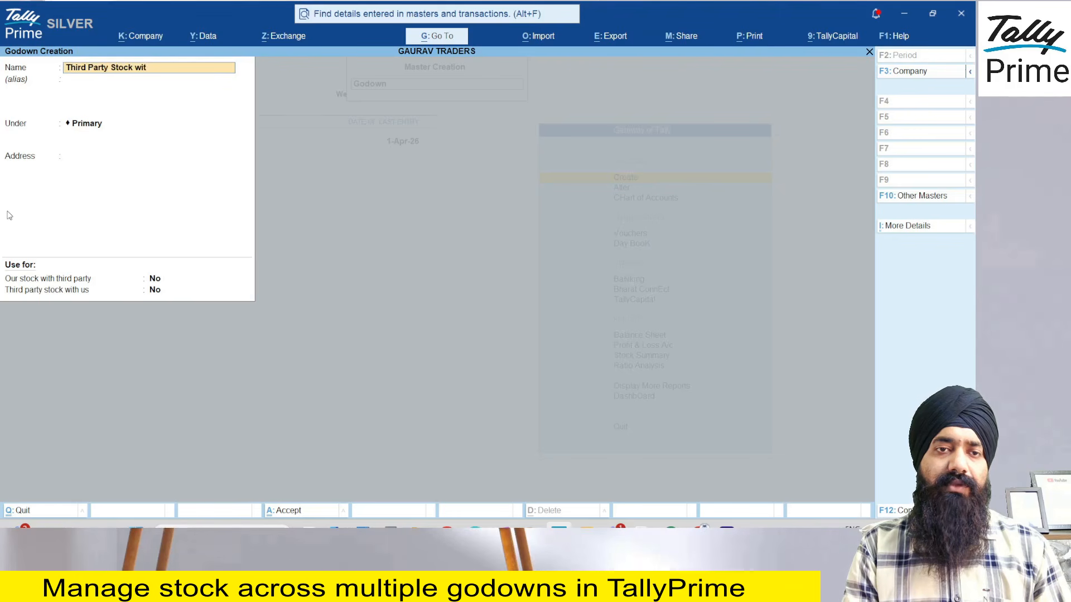
{"action": "key", "text": "Return"}
{"action": "key", "text": "Return"}
{"action": "key", "text": "Return"}
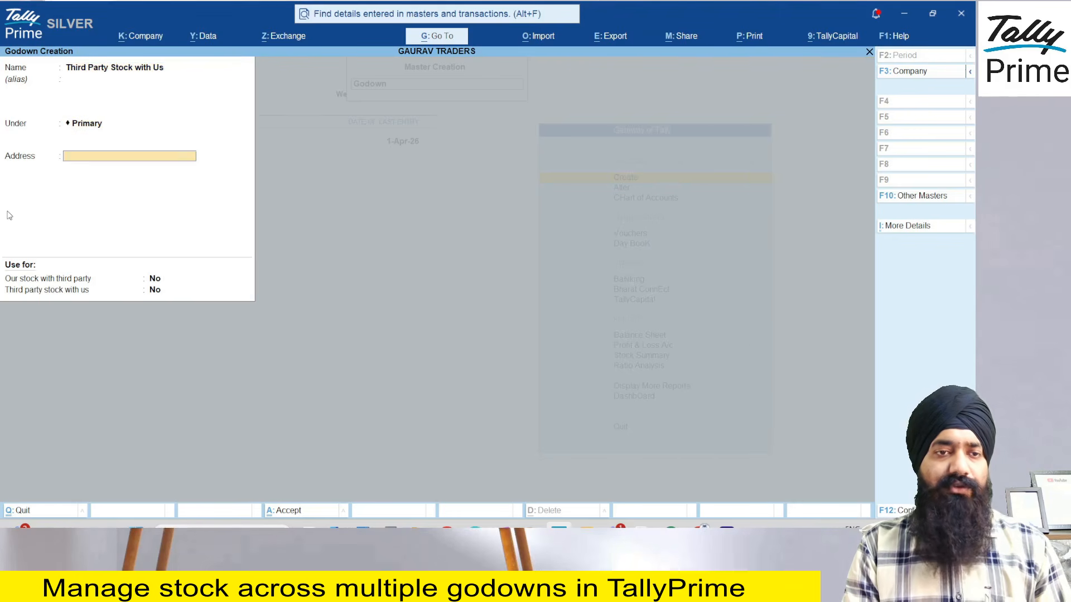
{"action": "key", "text": "Return"}
{"action": "key", "text": "Return"}
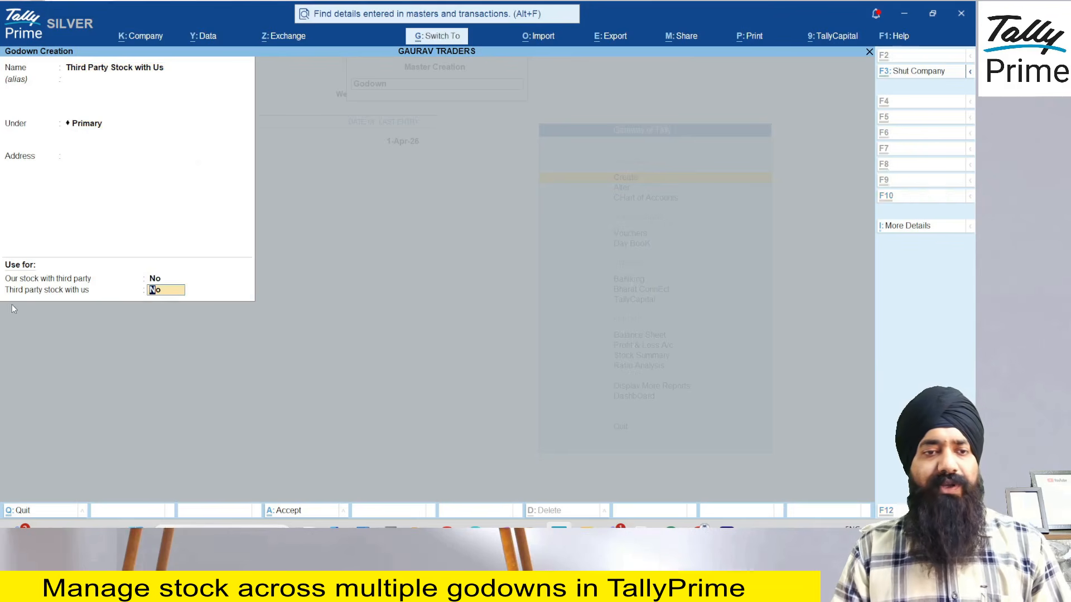
{"action": "key", "text": "ctrl+1"}
{"action": "left_click", "coordinate": [21, 305]}
{"action": "left_click_drag", "start_coordinate": [7, 296], "coordinate": [87, 288]}
{"action": "key", "text": "Escape"}
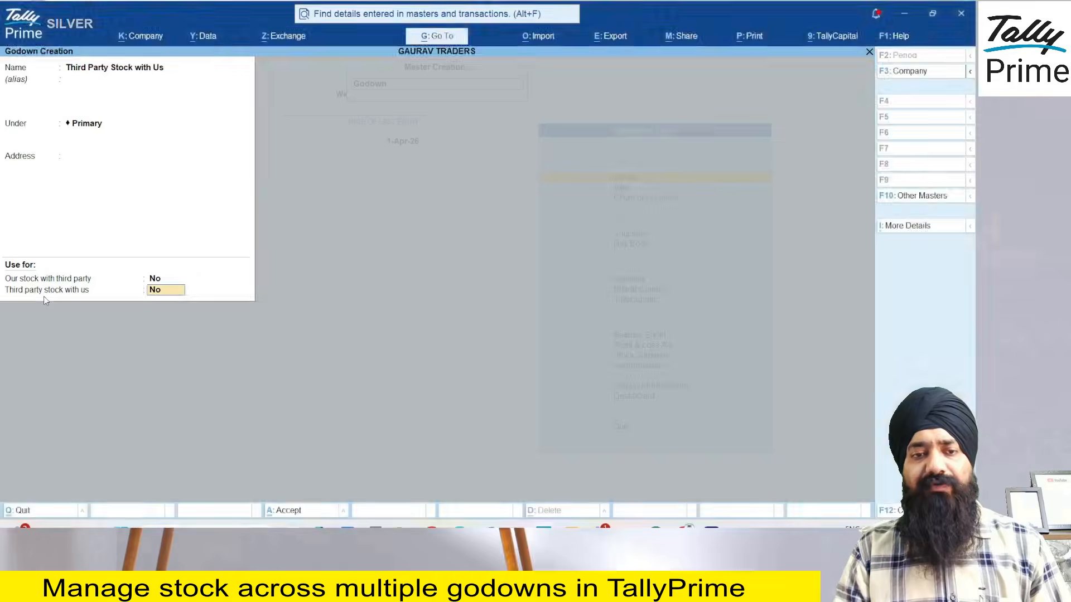
Set Third party stock with us to Yes, save the new godown and return to the Gateway of Tally
{"action": "type", "text": "y"}
{"action": "key", "text": "Return"}
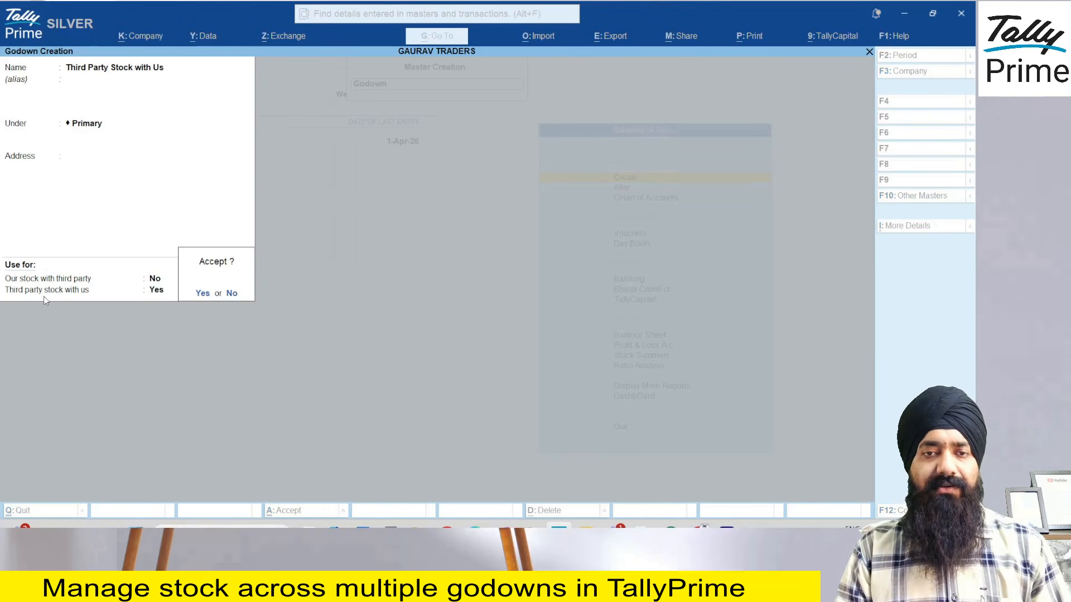
{"action": "key", "text": "Return"}
{"action": "key", "text": "Escape"}
{"action": "key", "text": "Return"}
{"action": "key", "text": "Escape"}
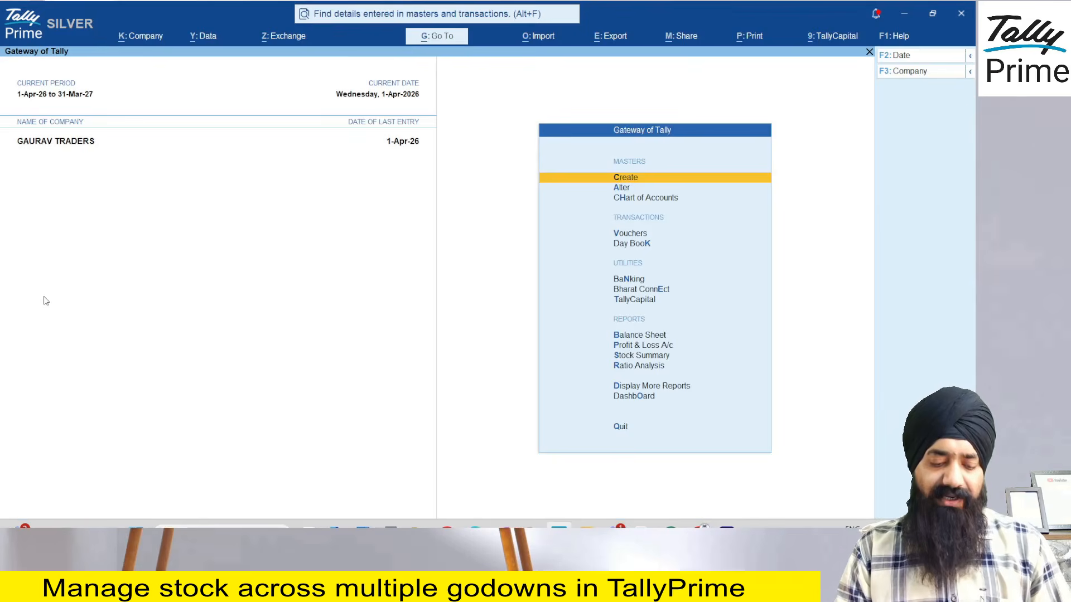
Start a Material In inventory voucher, leaving its reference number blank
{"action": "key", "text": "v"}
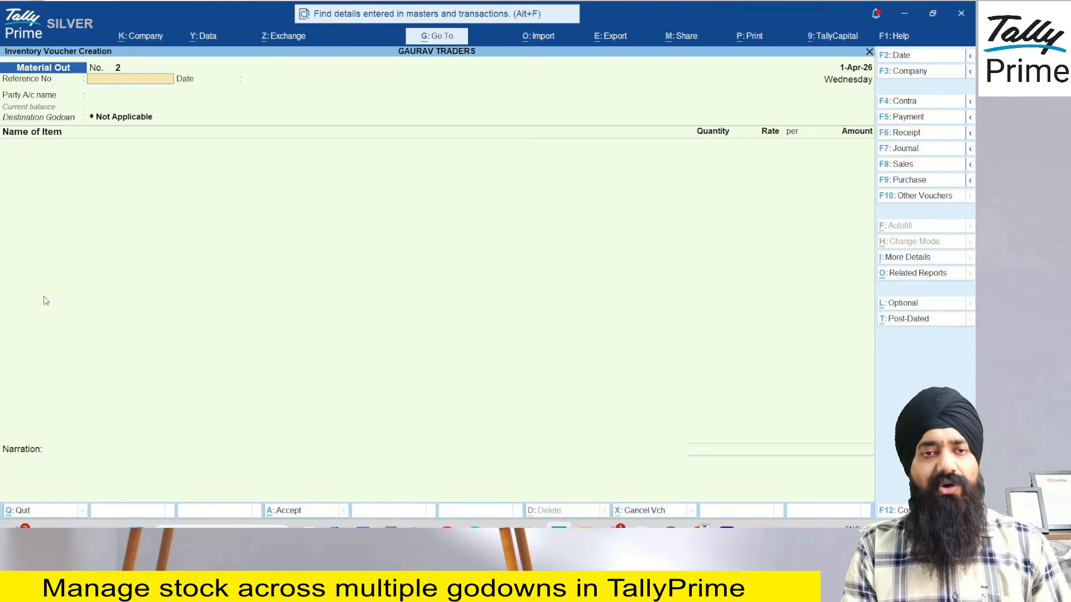
{"action": "key", "text": "alt"}
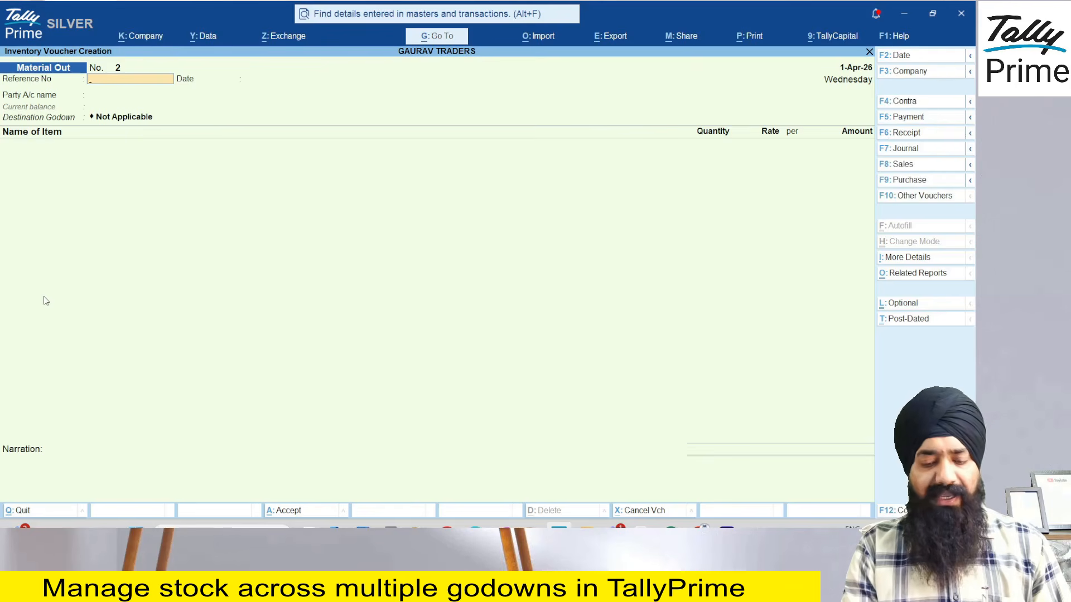
{"action": "key", "text": "F10"}
{"action": "key", "text": "Up"}
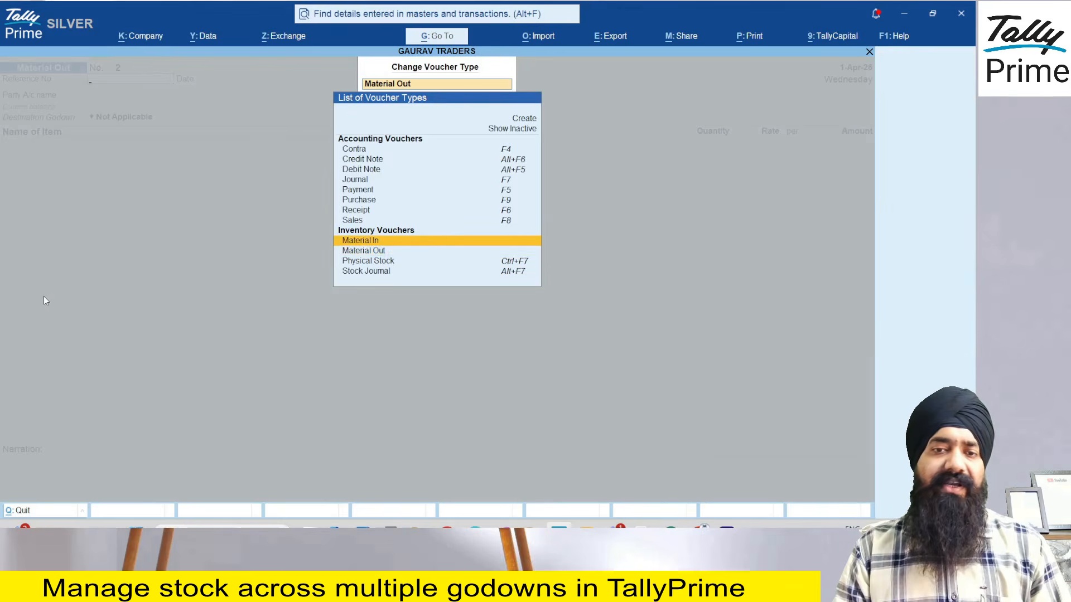
{"action": "key", "text": "Return"}
{"action": "key", "text": "Return"}
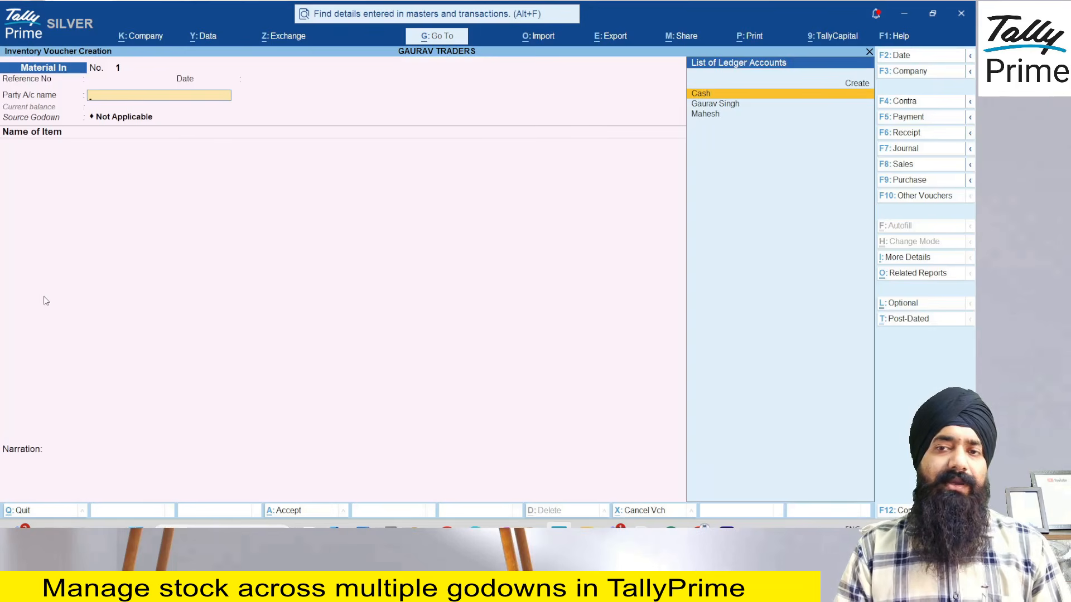
Choose the party ledger listed directly after Cash, accept its party details and keep the source godown as Not Applicable
{"action": "key", "text": "Down"}
{"action": "key", "text": "Return"}
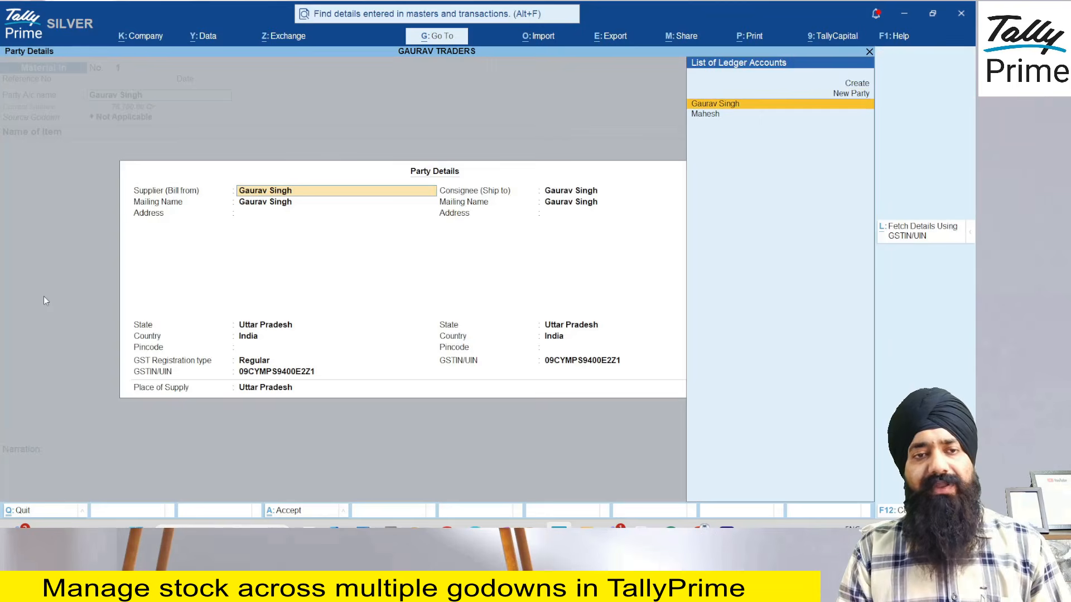
{"action": "key", "text": "ctrl+a"}
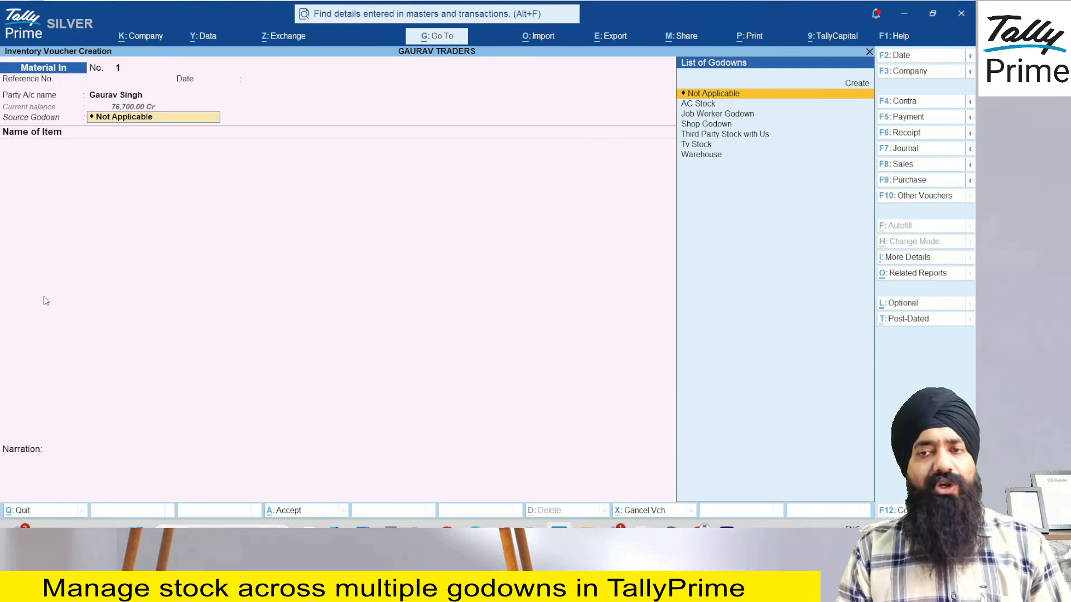
{"action": "key", "text": "Return"}
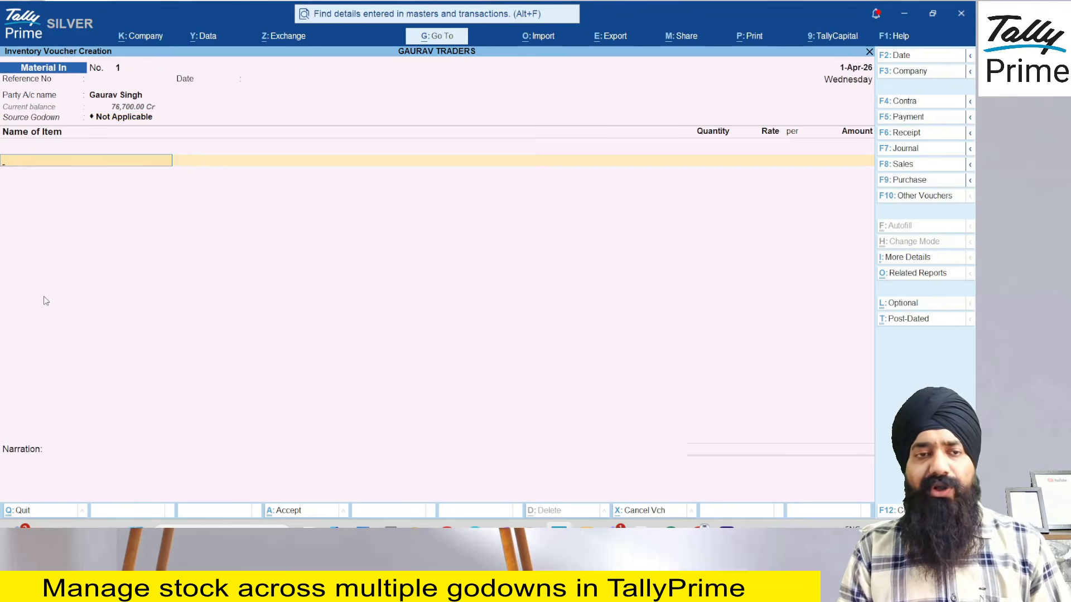
Add Item A to the Material In voucher and allocate it to the Third Party Stock with Us godown
{"action": "type", "text": "It"}
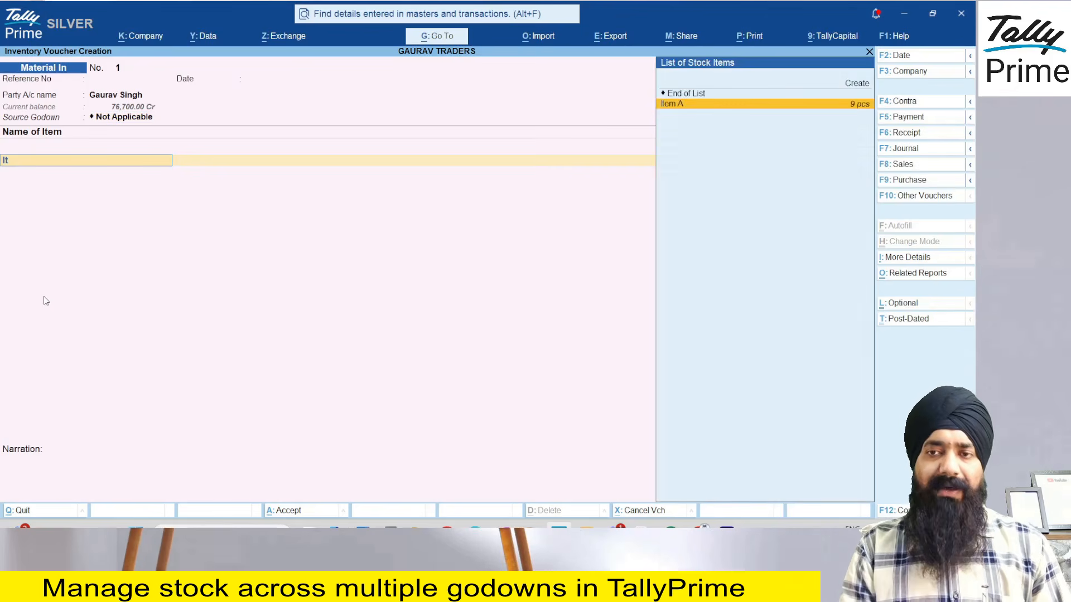
{"action": "key", "text": "Return"}
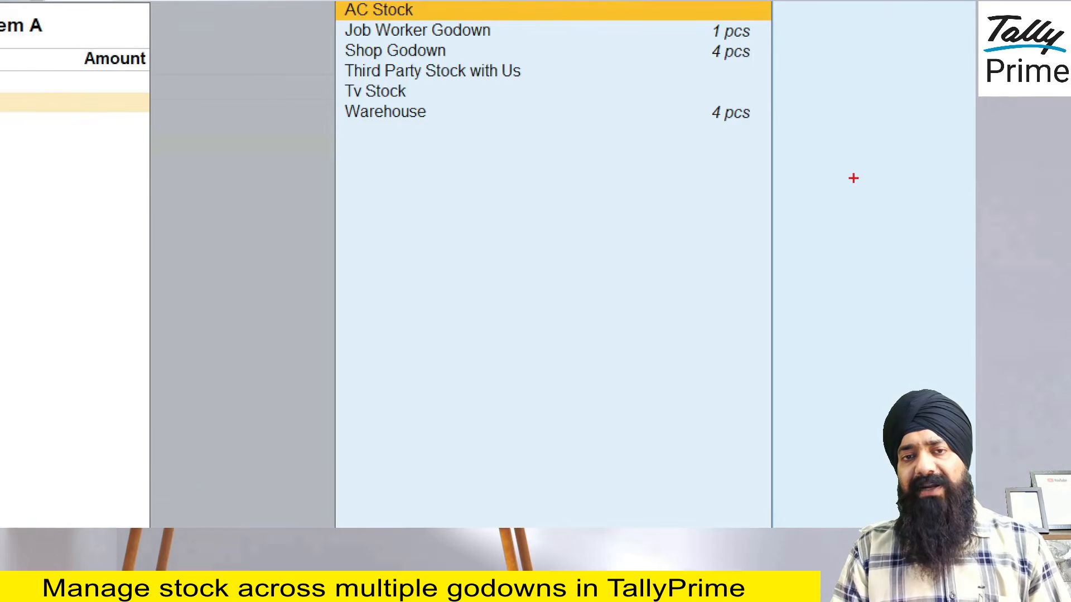
{"action": "left_click_drag", "start_coordinate": [440, 105], "coordinate": [507, 86]}
{"action": "key", "text": "Escape"}
{"action": "key", "text": "Down"}
{"action": "key", "text": "Down"}
{"action": "key", "text": "Down"}
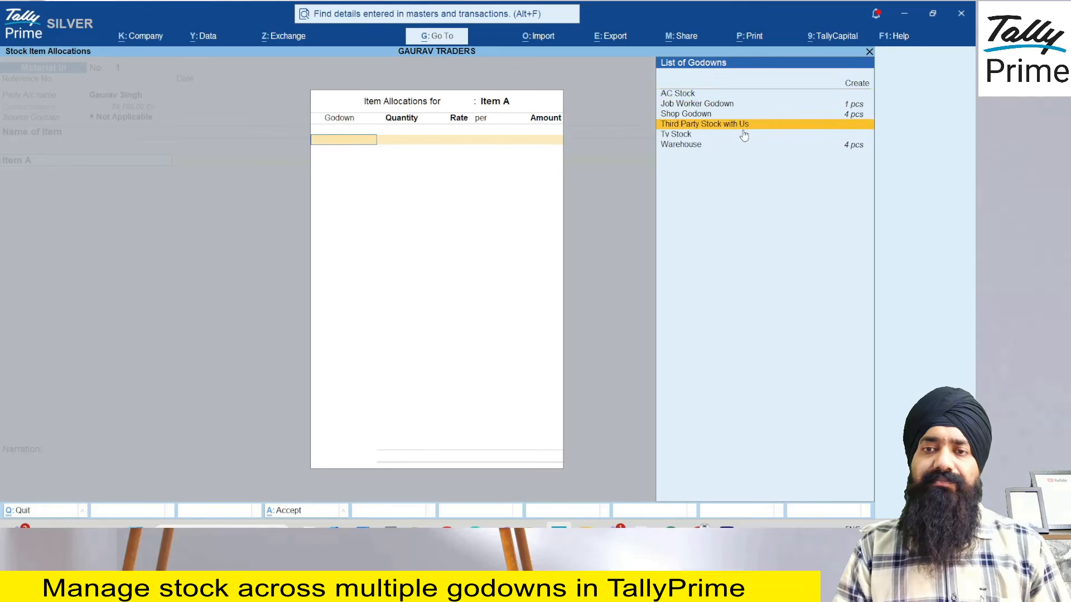
{"action": "key", "text": "Return"}
Enter 1 pcs of Item A at the rate of 1,000.00, save the voucher and return to the Gateway of Tally
{"action": "type", "text": "1"}
{"action": "key", "text": "Return"}
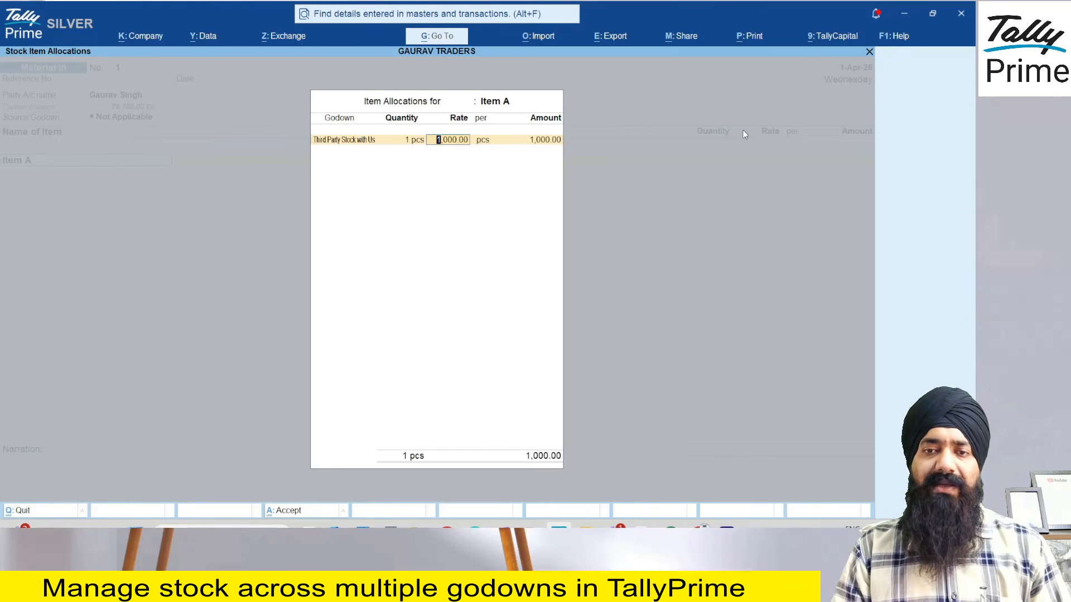
{"action": "key", "text": "Return"}
{"action": "key", "text": "Return"}
{"action": "key", "text": "Return"}
{"action": "key", "text": "ctrl+a"}
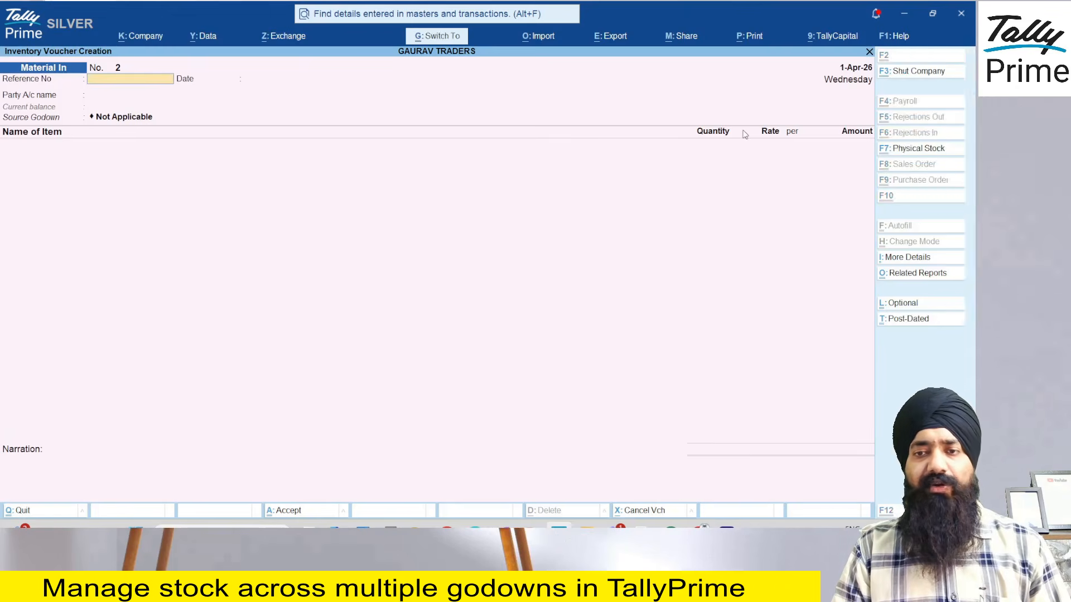
{"action": "key", "text": "Escape"}
{"action": "key", "text": "Return"}
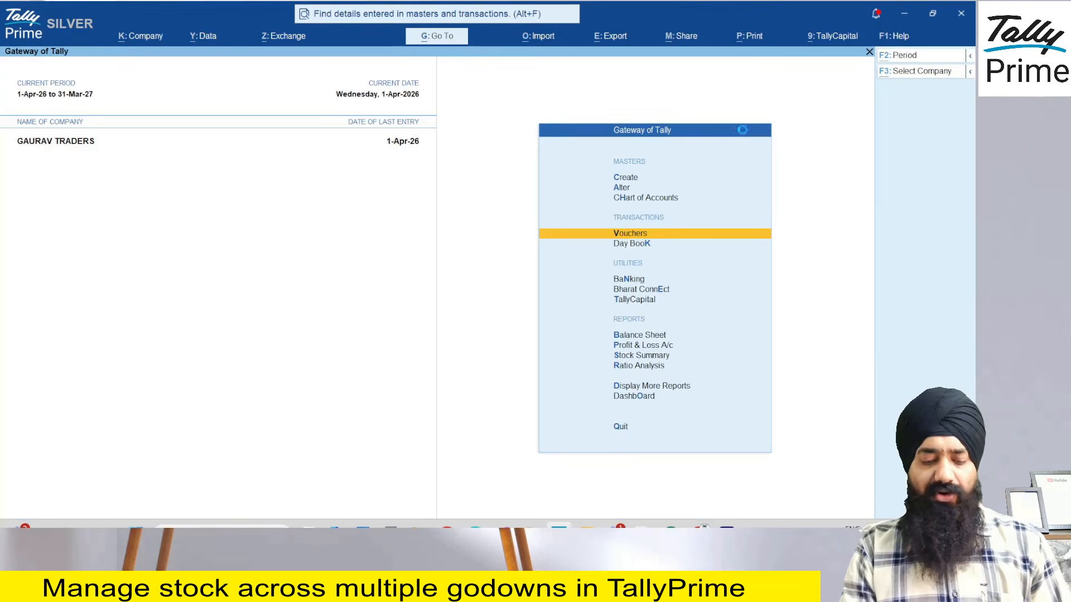
Open the Godown Summary for Third Party Stock with Us
{"action": "key", "text": "alt+g"}
{"action": "type", "text": "God"}
{"action": "key", "text": "Return"}
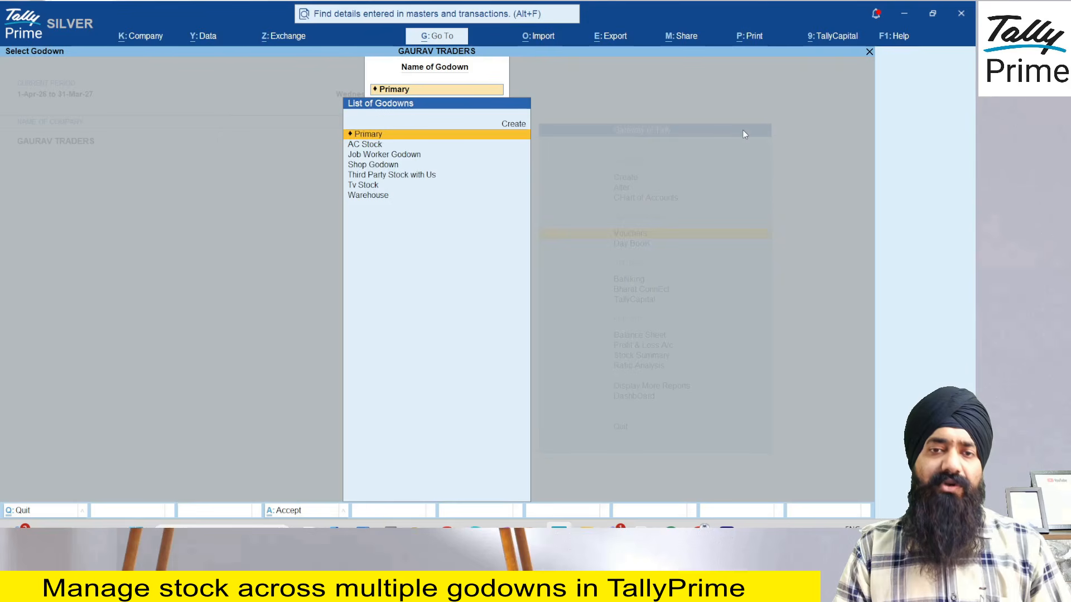
{"action": "key", "text": "Down"}
{"action": "key", "text": "Down"}
{"action": "key", "text": "Down"}
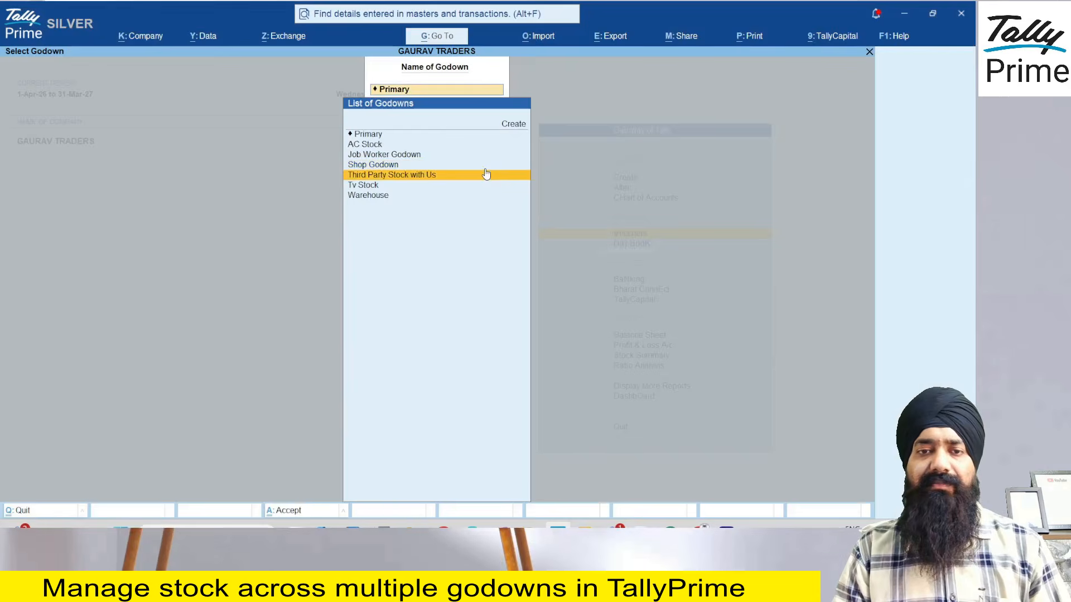
{"action": "left_click", "coordinate": [486, 174]}
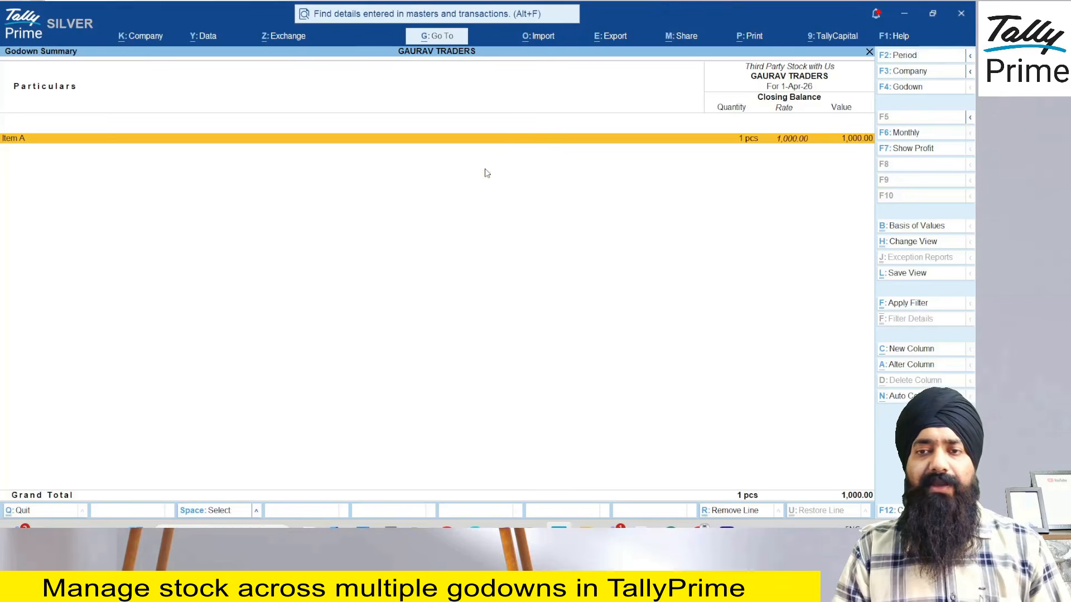
Examine the Item A line and its closing balance in the Godown Summary, then return to the Gateway of Tally
{"action": "key", "text": "ctrl+1"}
{"action": "left_click", "coordinate": [55, 172]}
{"action": "left_click_drag", "start_coordinate": [34, 127], "coordinate": [339, 88]}
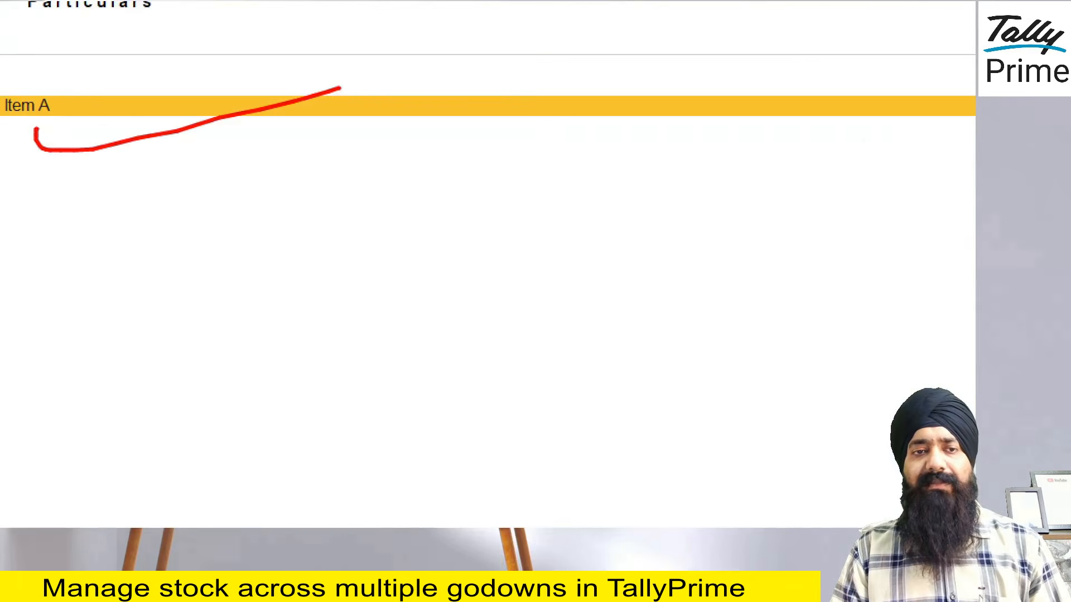
{"action": "key", "text": "Escape"}
{"action": "key", "text": "ctrl+1"}
{"action": "left_click", "coordinate": [724, 147]}
{"action": "mouse_move", "coordinate": [724, 147]}
{"action": "left_mouse_down"}
{"action": "mouse_move", "coordinate": [741, 198]}
{"action": "mouse_move", "coordinate": [884, 60]}
{"action": "left_mouse_up"}
{"action": "key", "text": "Escape"}
{"action": "key", "text": "Escape"}
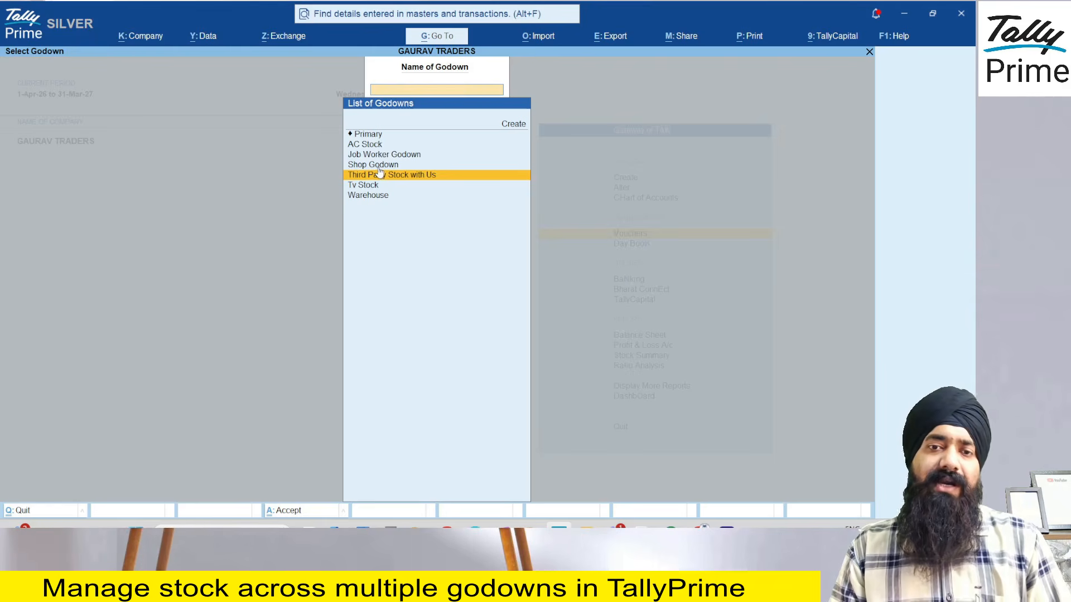
{"action": "key", "text": "Escape"}
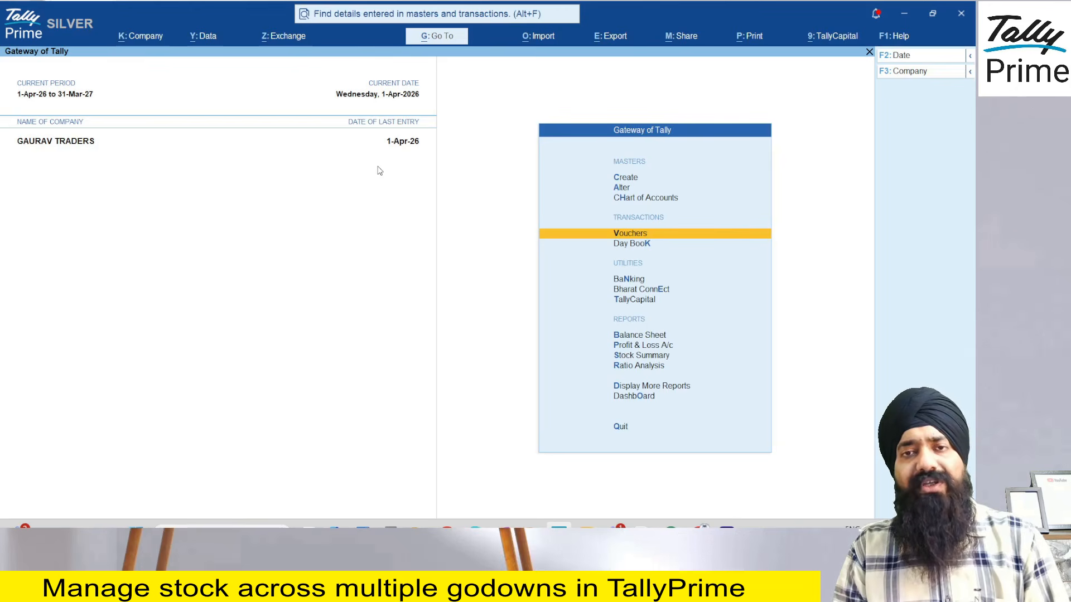